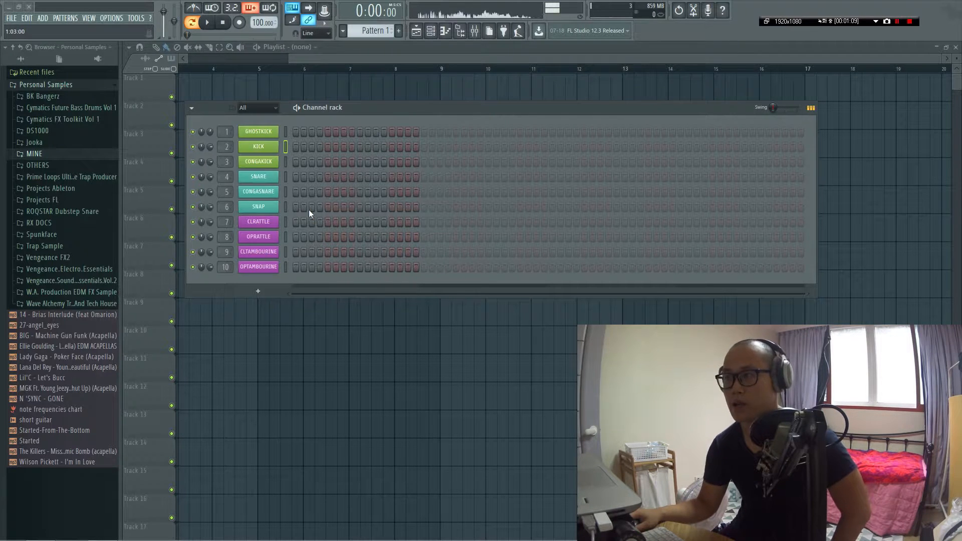
# - Audition the CONGASNARE, SNARE and SNAP channels and inspect the SNARE channel's sample settings
pyautogui.click(285, 192)
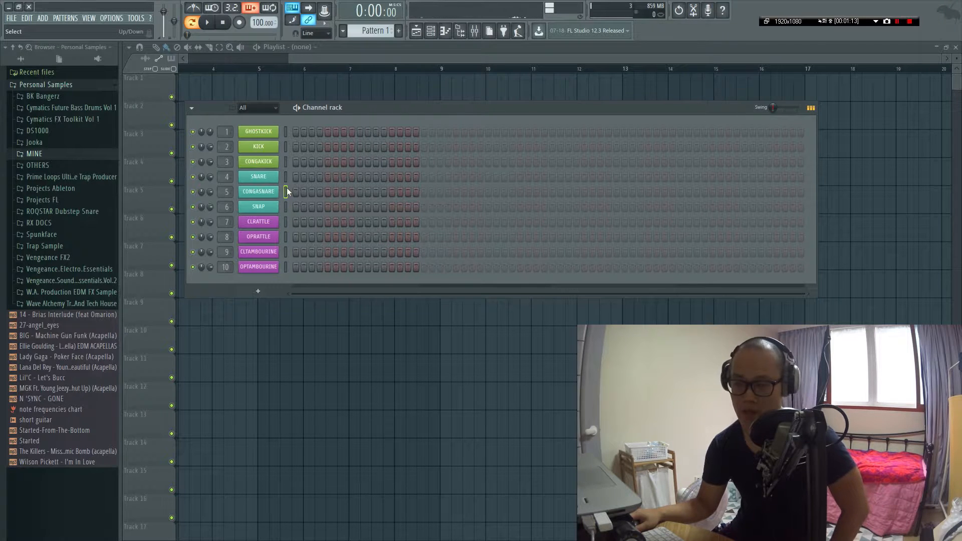
pyautogui.click(286, 181)
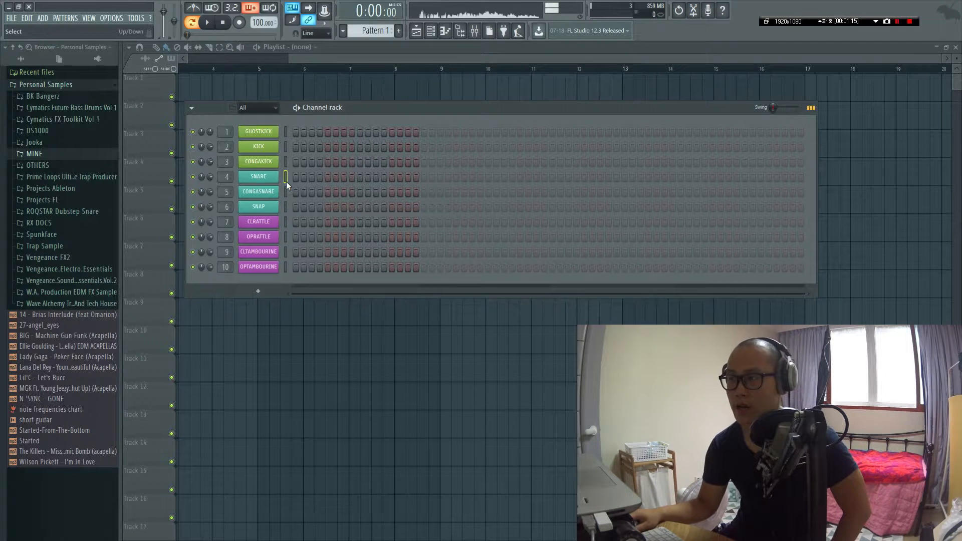
pyautogui.click(275, 178)
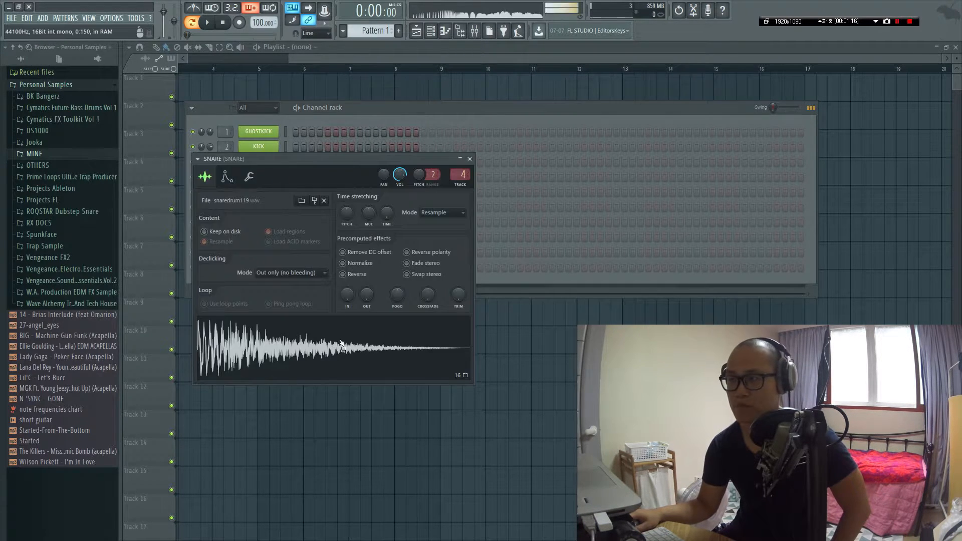
pyautogui.press('Escape')
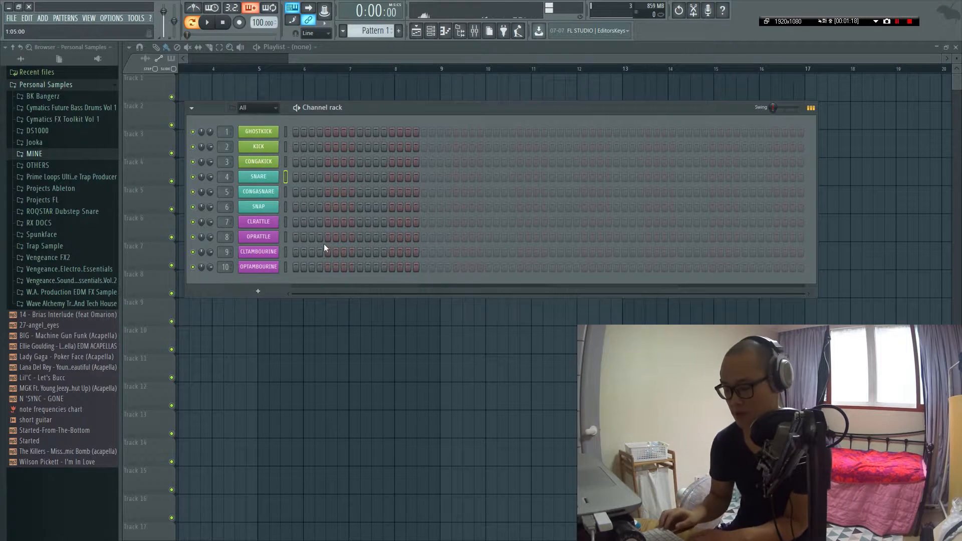
pyautogui.press('Down')
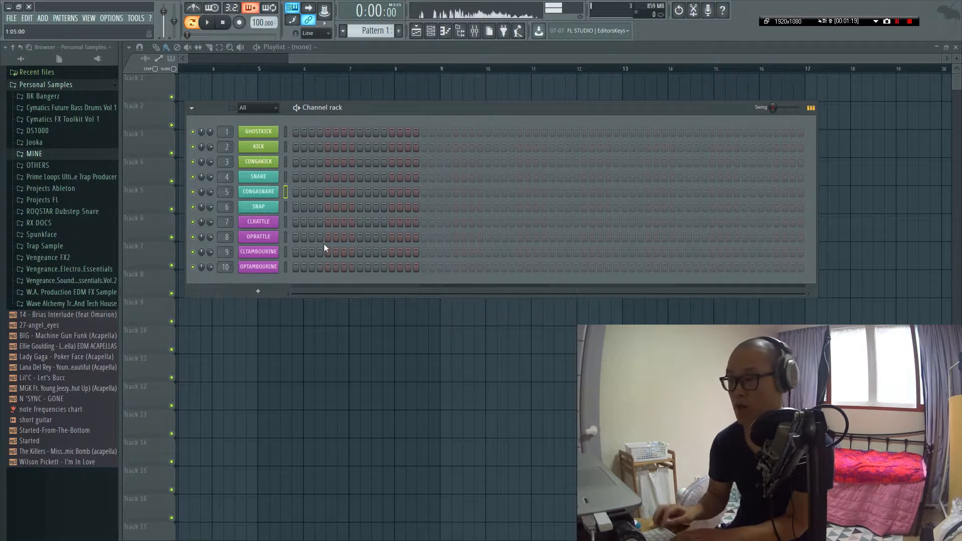
pyautogui.click(287, 209)
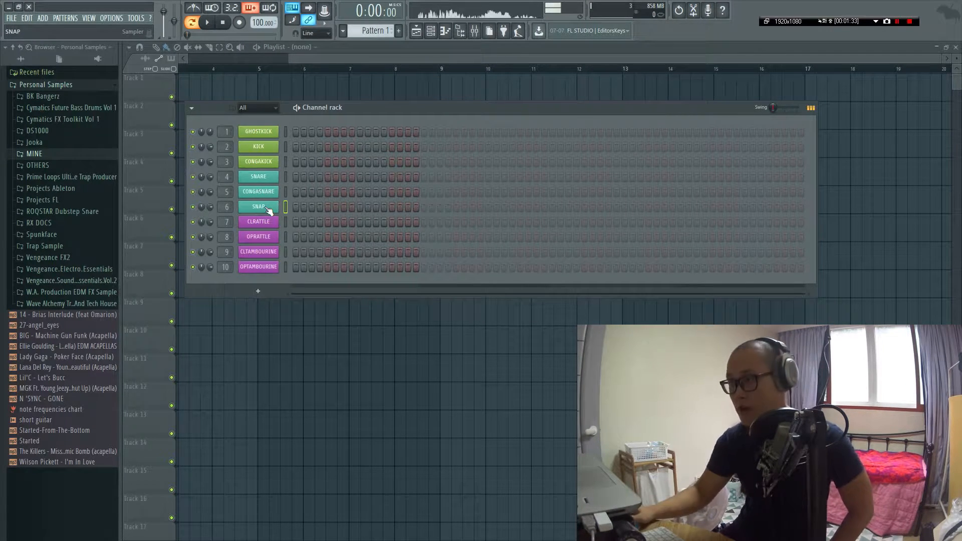
# - Preview the CONGASNARE sample and inspect the SNARE sample's waveform, closing both channel settings and playing the SNARE channel
pyautogui.click(273, 193)
pyautogui.click(286, 301)
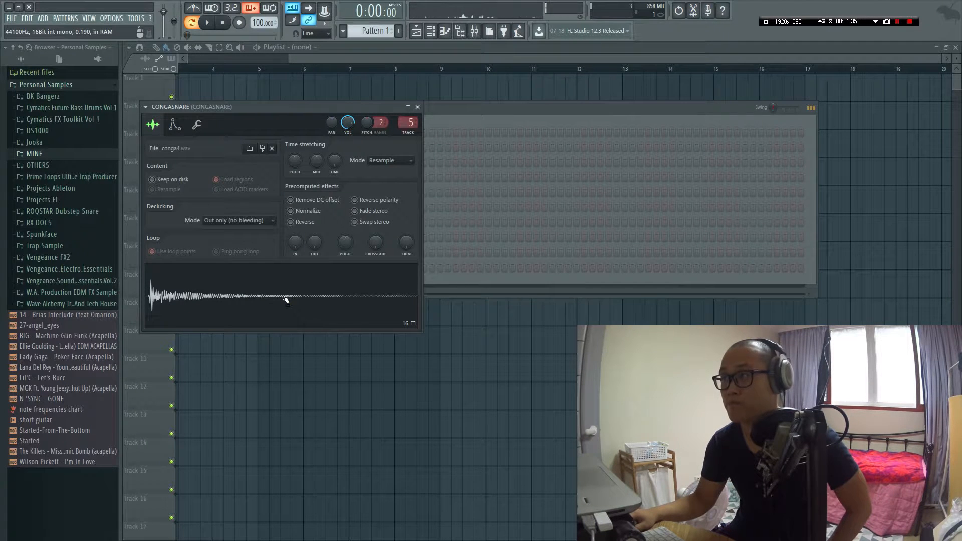
pyautogui.click(417, 107)
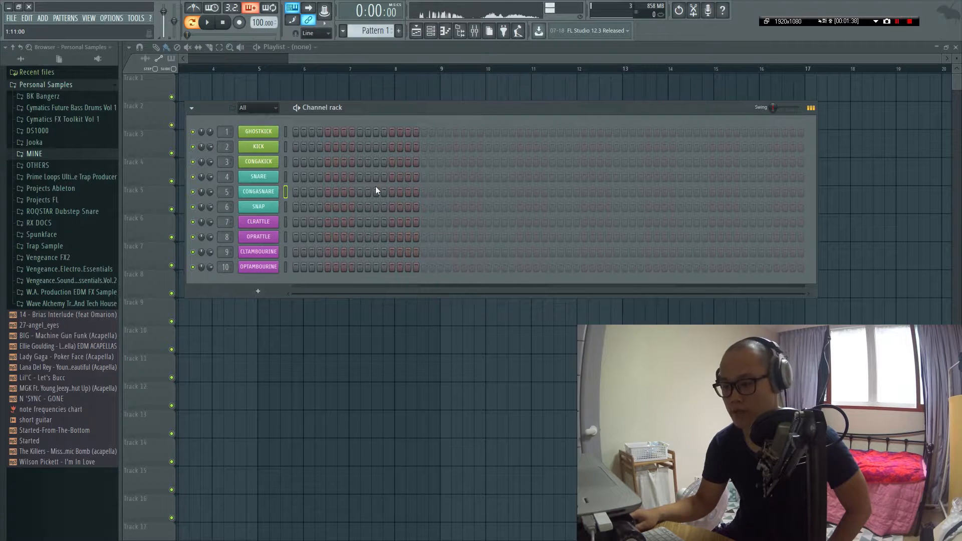
pyautogui.click(270, 176)
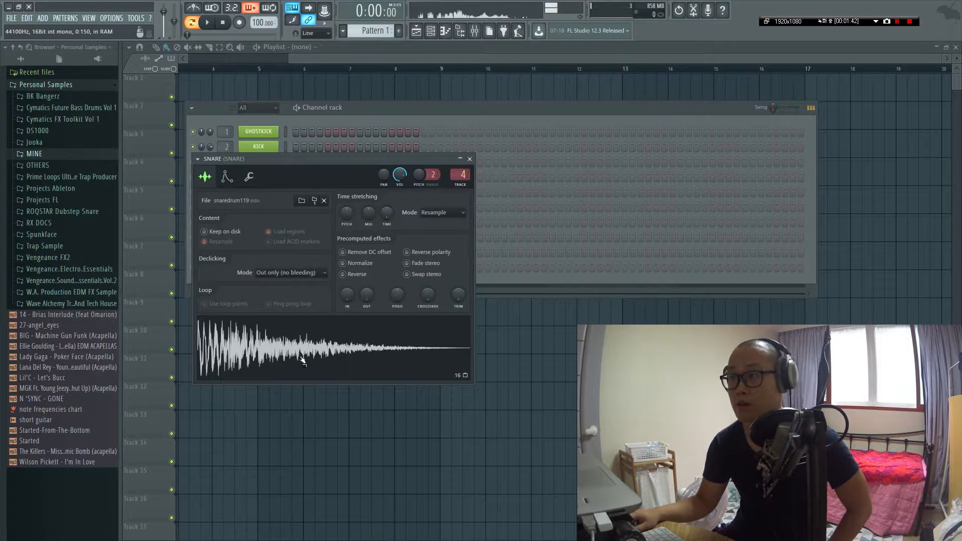
pyautogui.click(469, 159)
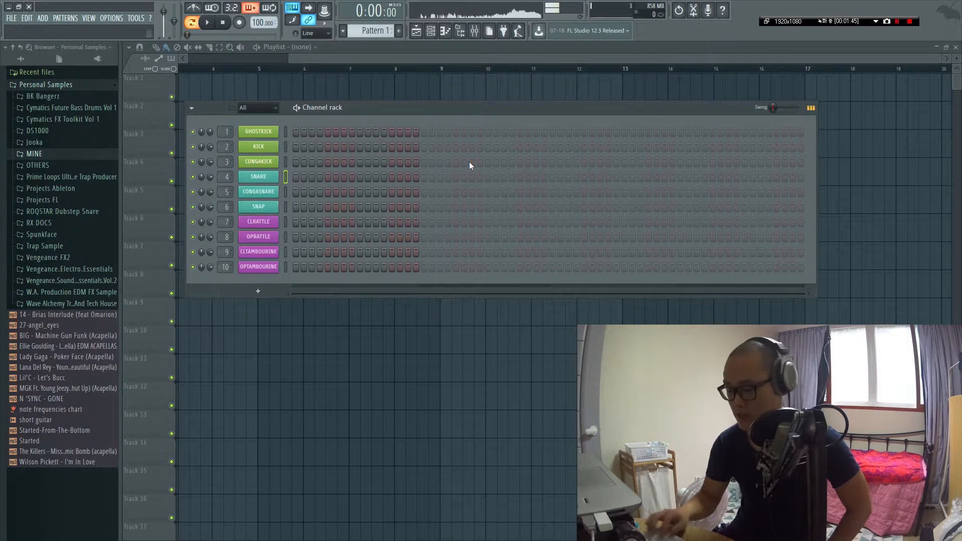
pyautogui.press('z')
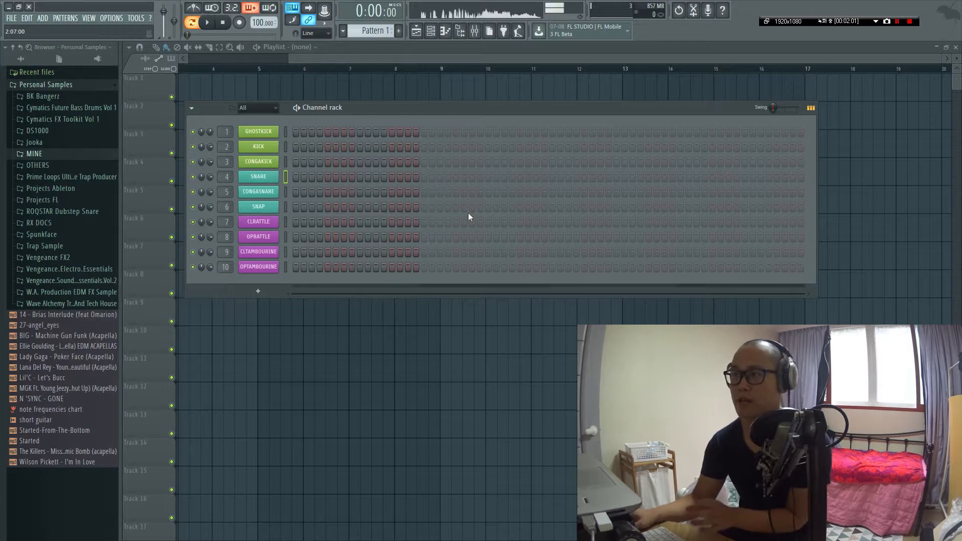
# - Program KICK hits on steps 1 and 15 and a SNAP hit on step 9 of Pattern 1 during playback
pyautogui.click(295, 148)
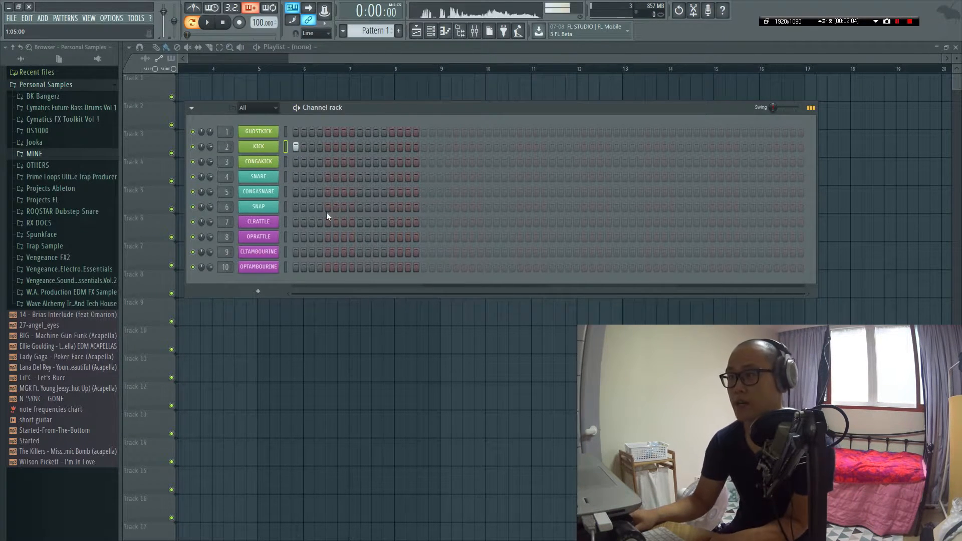
pyautogui.press('space')
pyautogui.click(359, 207)
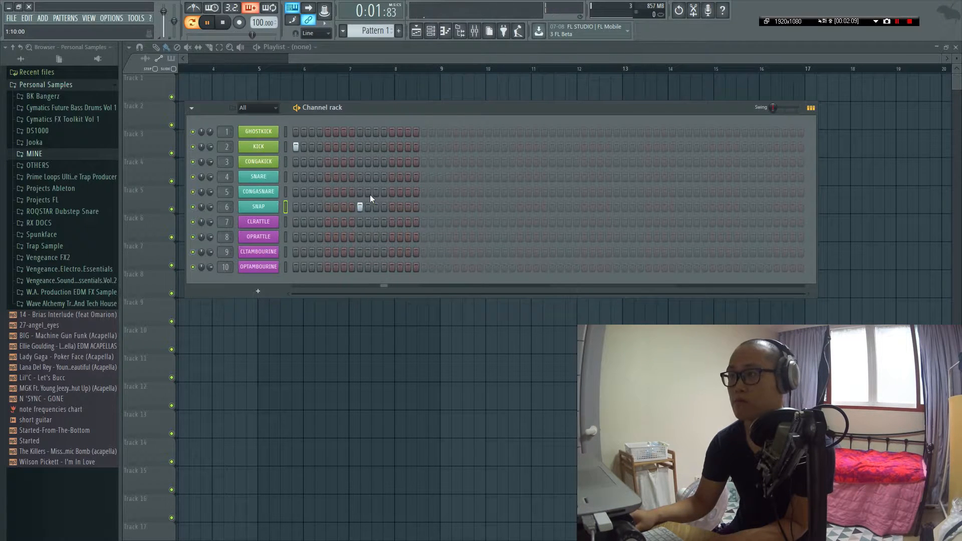
pyautogui.click(408, 147)
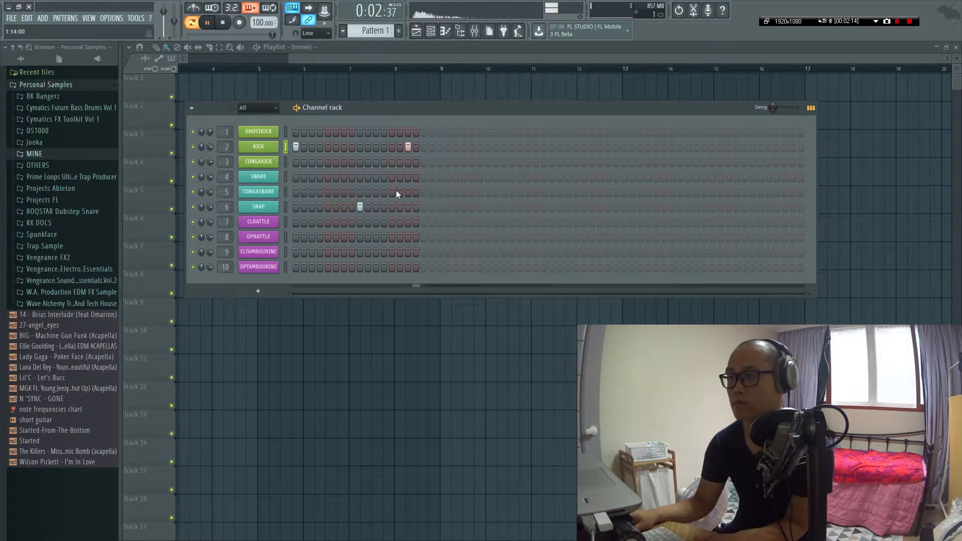
pyautogui.press('space')
# - Place Pattern 1 at bar 1 of Track 1, copy it to bar 2 and make the copy unique
pyautogui.rightClick(227, 92)
pyautogui.press('space')
pyautogui.moveTo(203, 91); pyautogui.dragTo(183, 88)
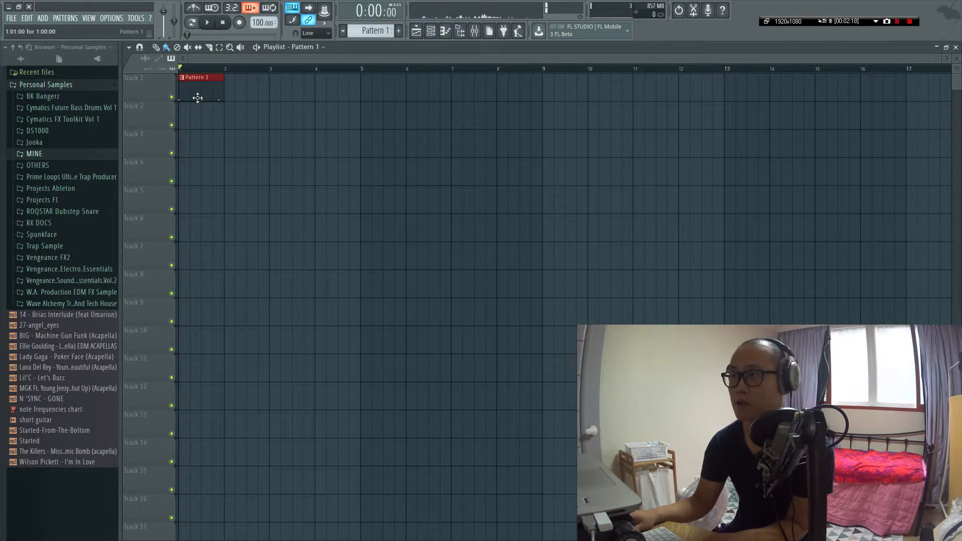
pyautogui.moveTo(210, 92); pyautogui.dragTo(249, 95)
pyautogui.rightClick(217, 80)
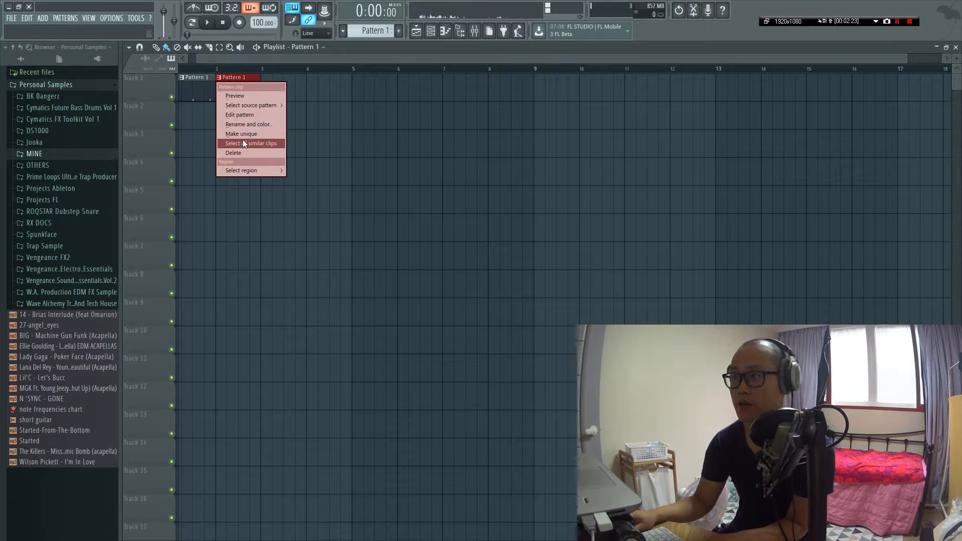
pyautogui.click(243, 134)
# - Layer SNARE and CONGASNARE hits on step 9 of Pattern 2 and play both patterns in the playlist
pyautogui.doubleClick(242, 89)
pyautogui.press('F7')
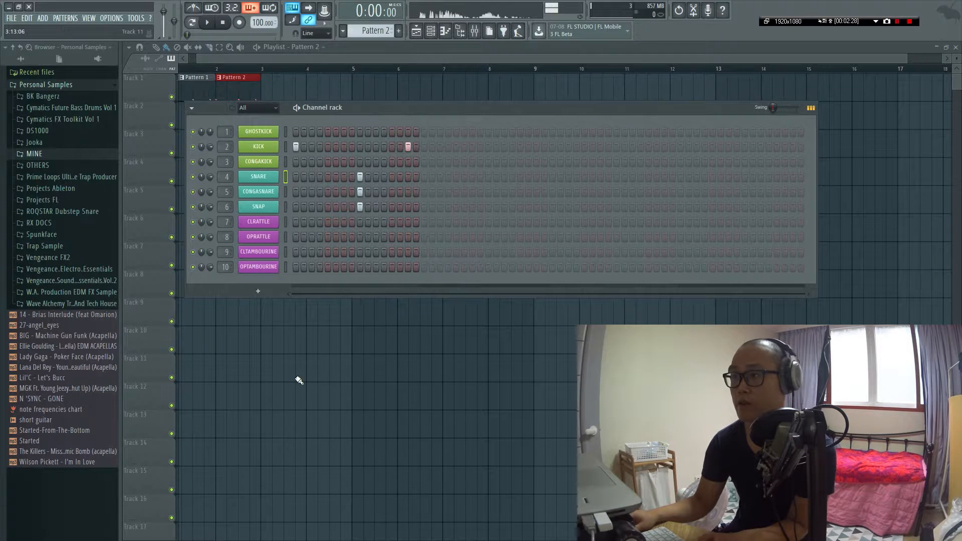
pyautogui.press('F6')
pyautogui.press('space')
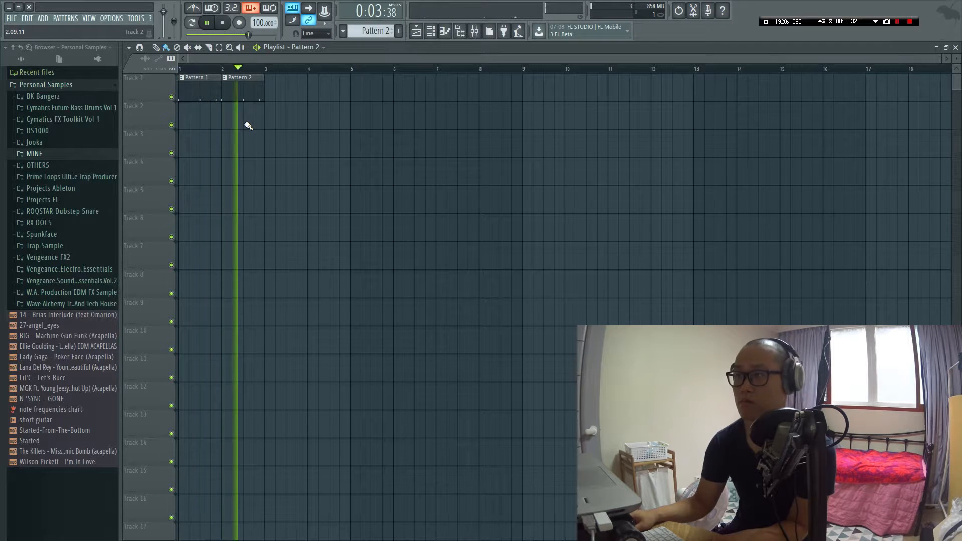
pyautogui.press('space')
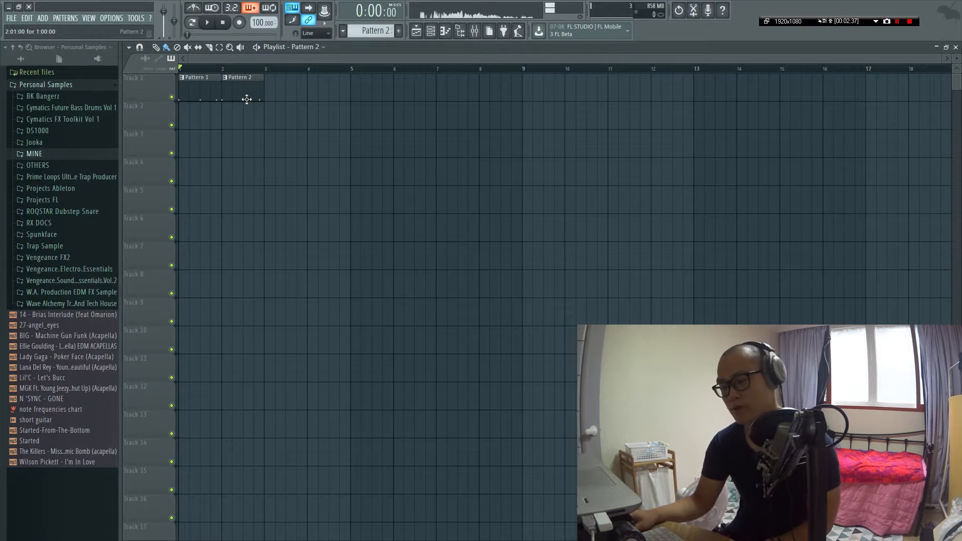
# - Remove the SNARE, SNAP and CONGASNARE hits on step 9 of Pattern 2
pyautogui.doubleClick(247, 99)
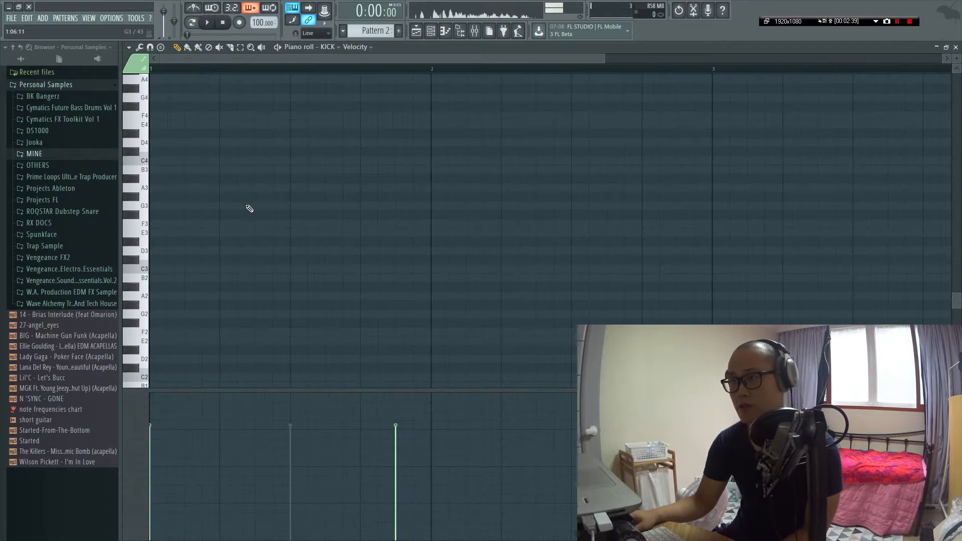
pyautogui.scroll(3, 254, 217)
pyautogui.scroll(-2, 253, 217)
pyautogui.press('Escape')
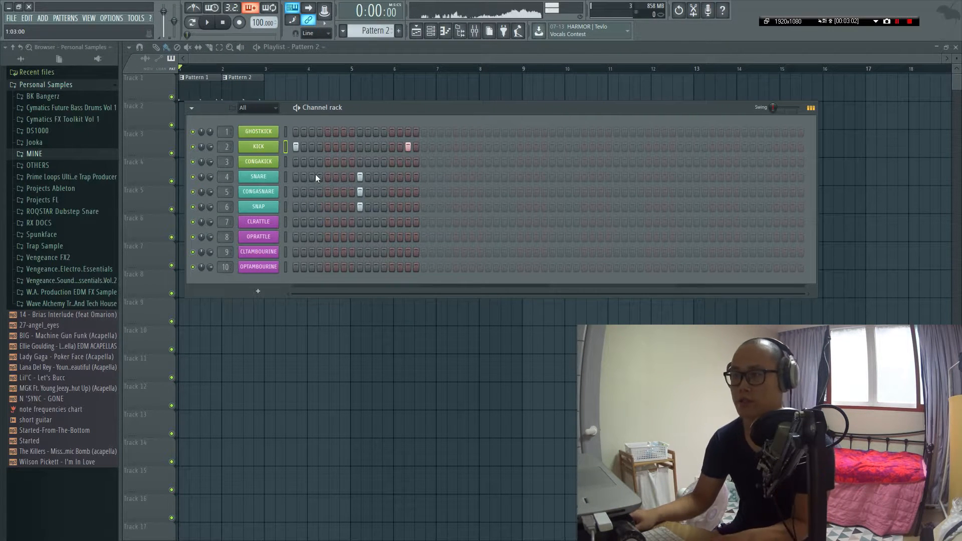
pyautogui.click(362, 178)
pyautogui.click(359, 203)
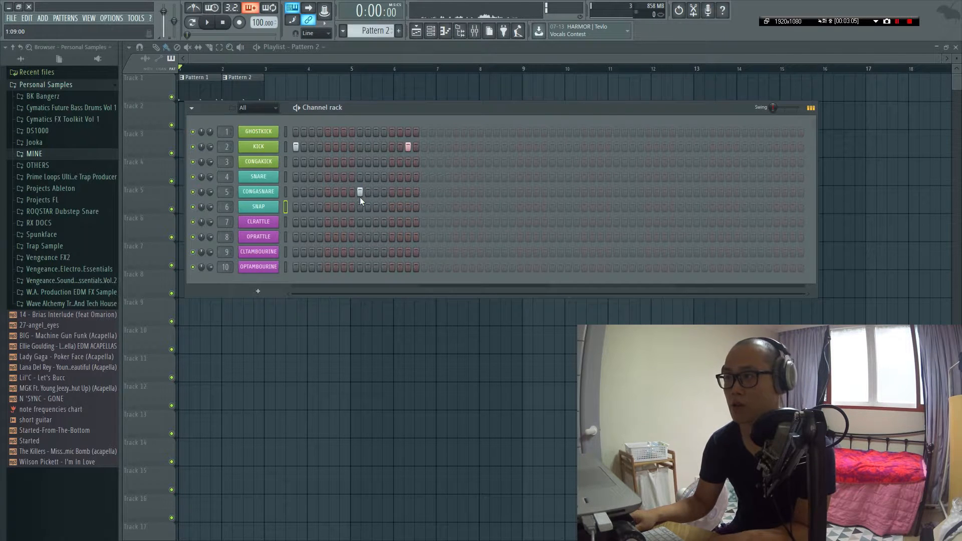
pyautogui.click(360, 195)
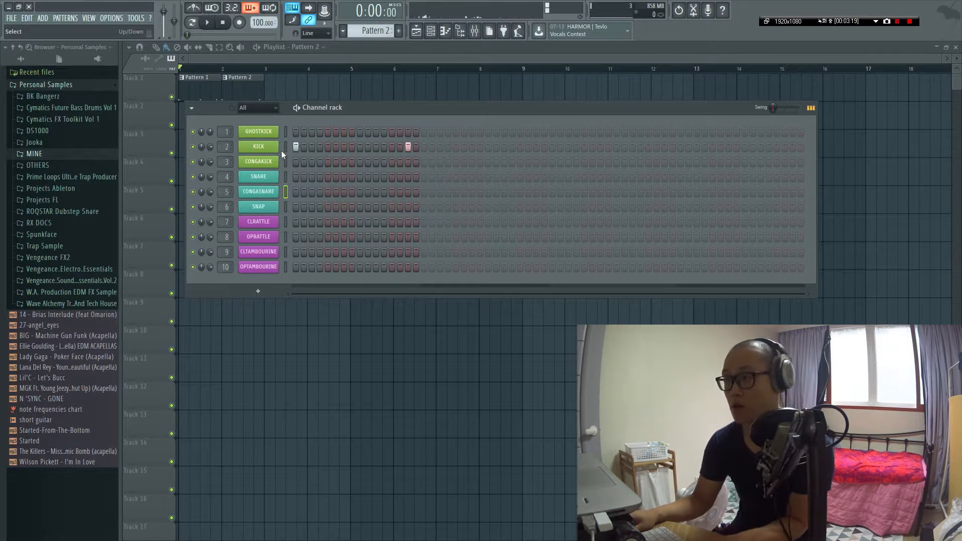
# - Play the playlist arrangement from the start to hear the edited Pattern 2, and stop playback
pyautogui.press('space')
pyautogui.press('space')
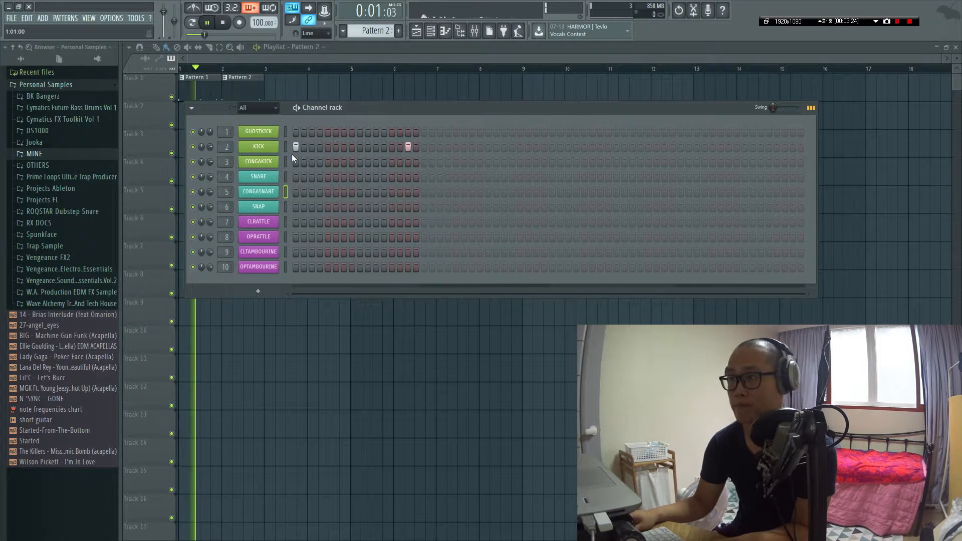
pyautogui.press('space')
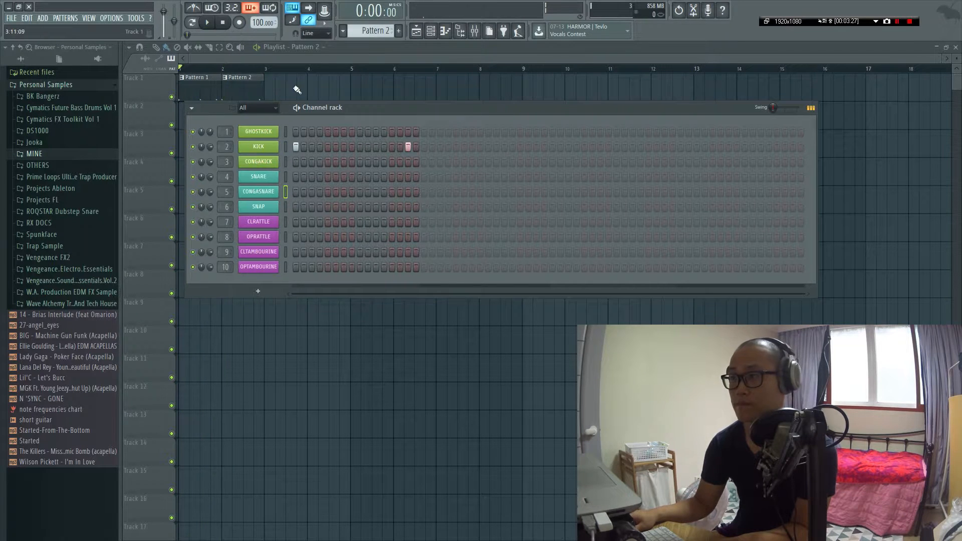
# - In Pattern 1, layer CONGAKICK hits on steps 1 and 15 and remove the SNAP hit on step 9
pyautogui.press('F6')
pyautogui.doubleClick(193, 92)
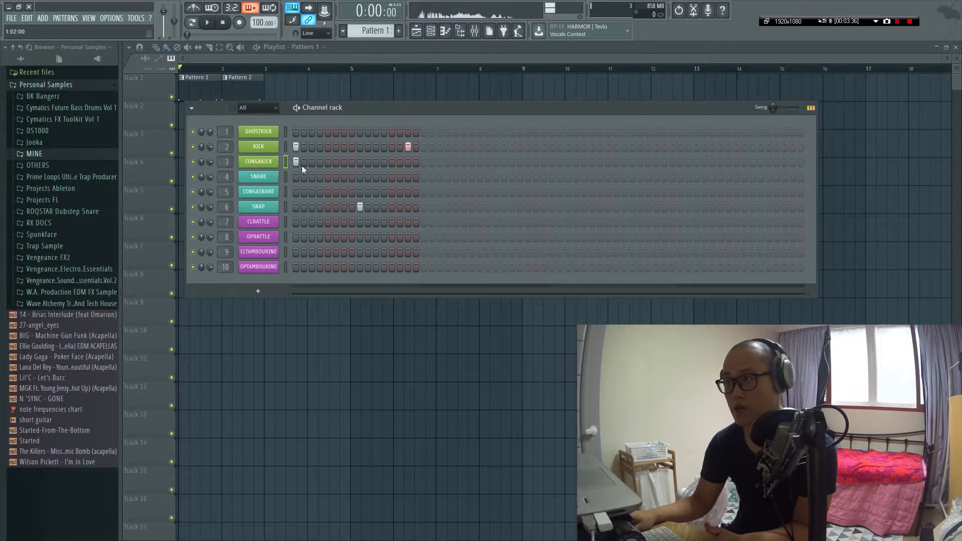
pyautogui.press('space')
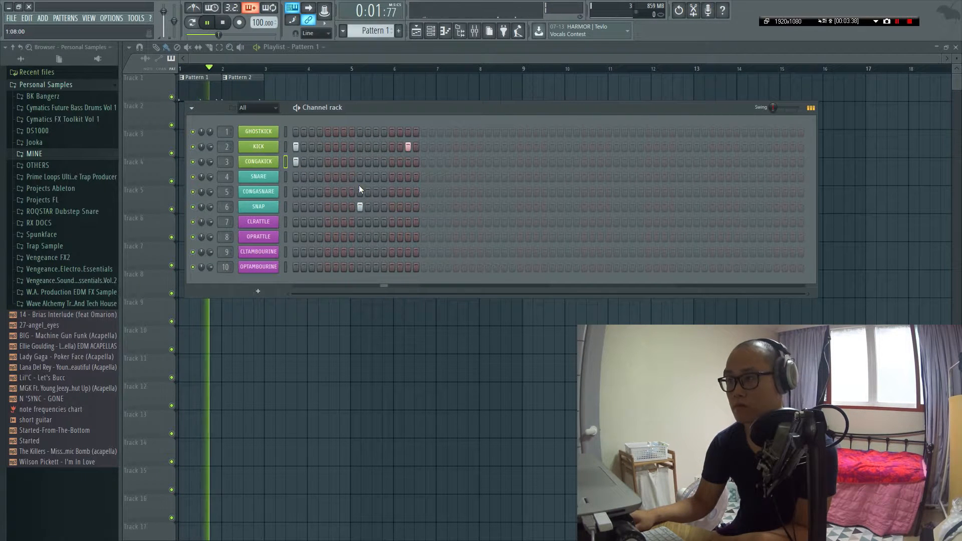
pyautogui.click(361, 206)
pyautogui.click(409, 162)
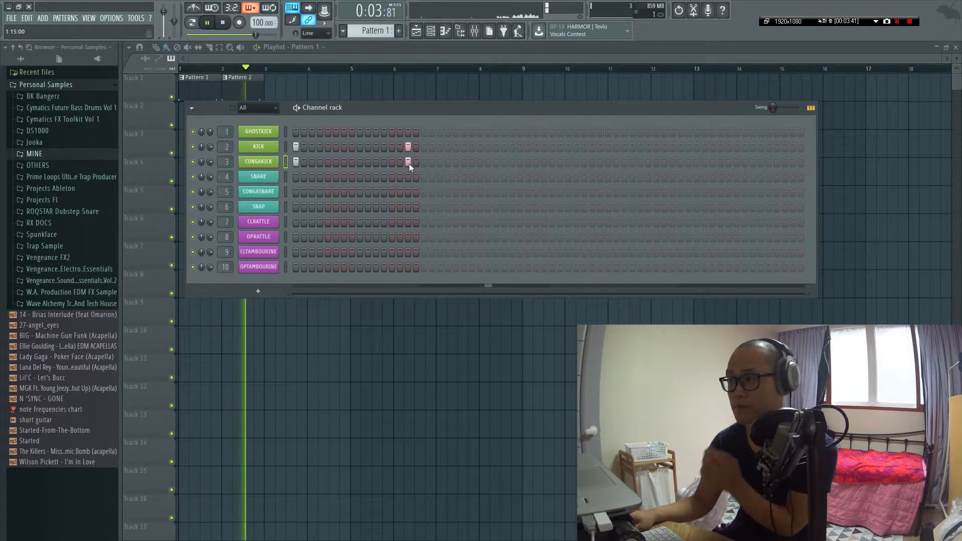
# - Set the CONGAKICK channel volume to 63% during playback and stop the song
pyautogui.moveTo(211, 161); pyautogui.dragTo(210, 164)
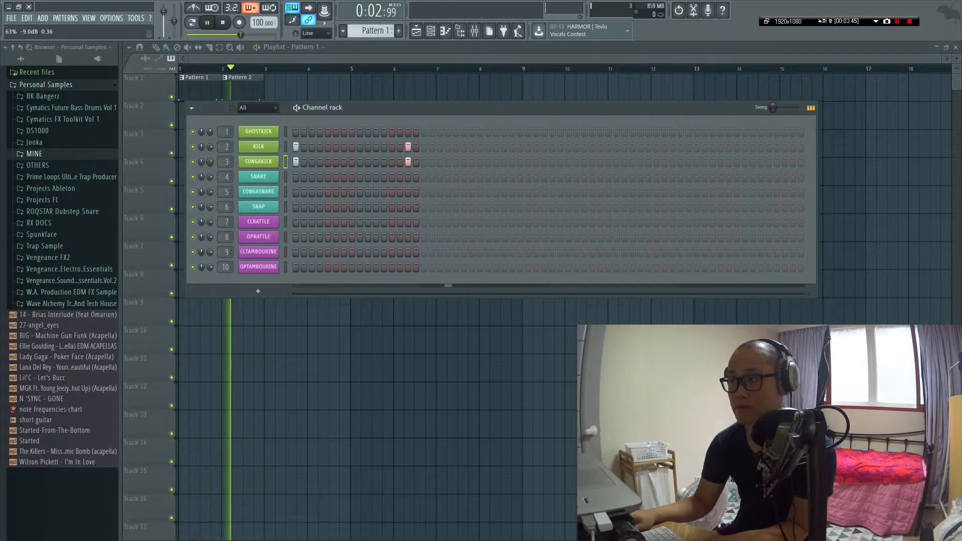
pyautogui.moveTo(210, 161); pyautogui.dragTo(210, 161)
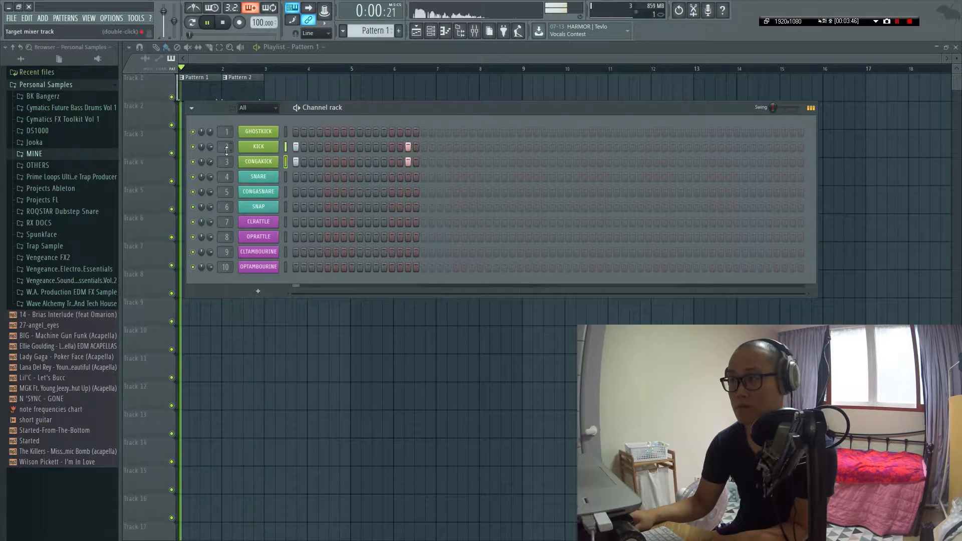
pyautogui.press('space')
# - Compare the sample settings and waveforms of the GHOSTKICK and KICK channels, closing each channel's settings
pyautogui.click(253, 131)
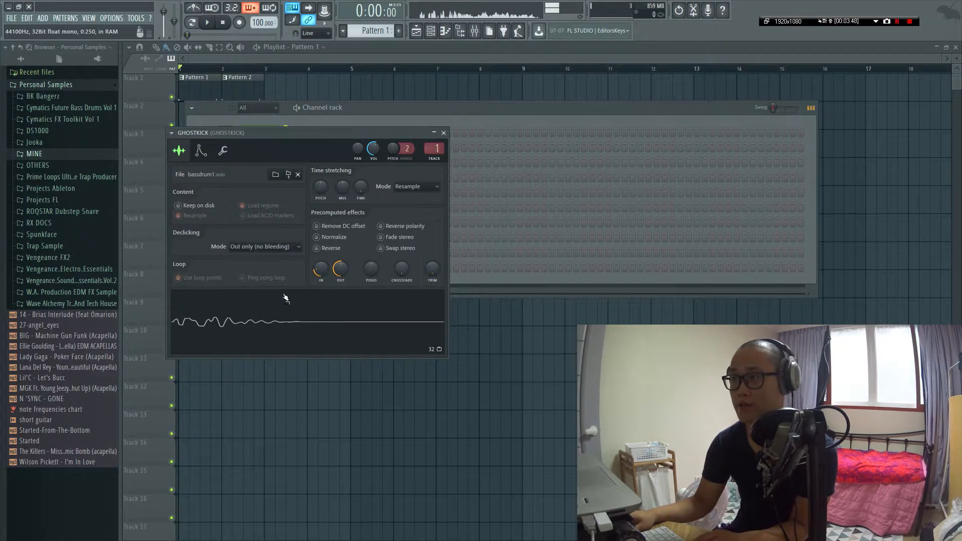
pyautogui.press('Escape')
pyautogui.click(262, 150)
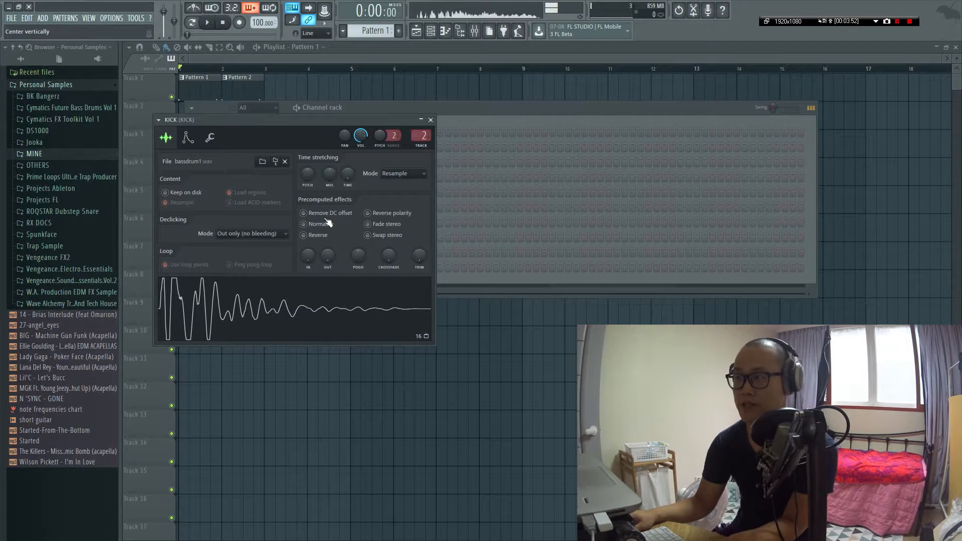
pyautogui.press('Escape')
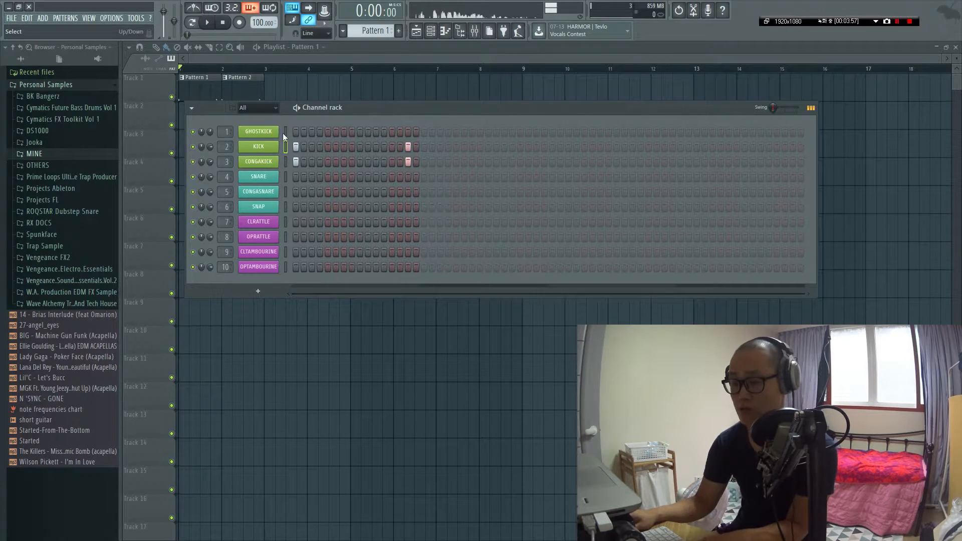
pyautogui.click(275, 149)
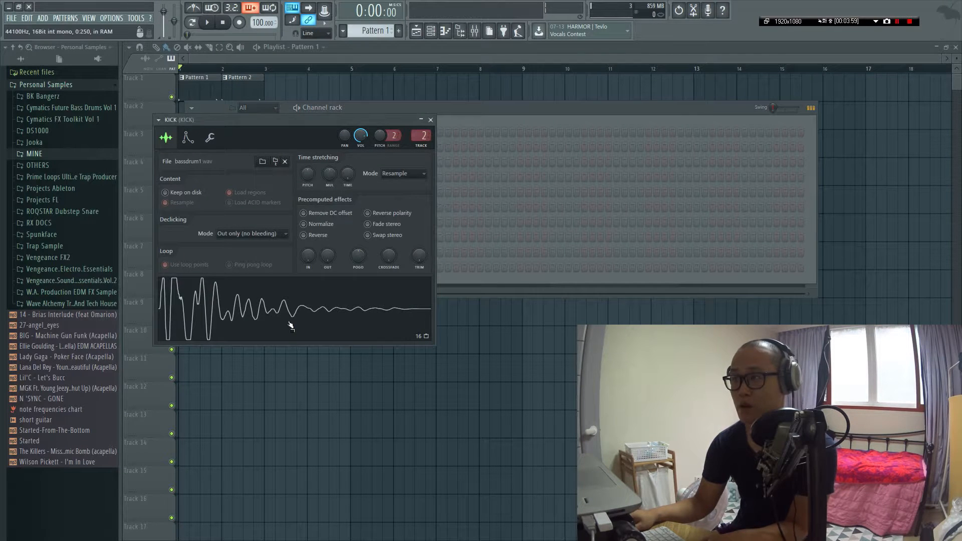
pyautogui.press('Escape')
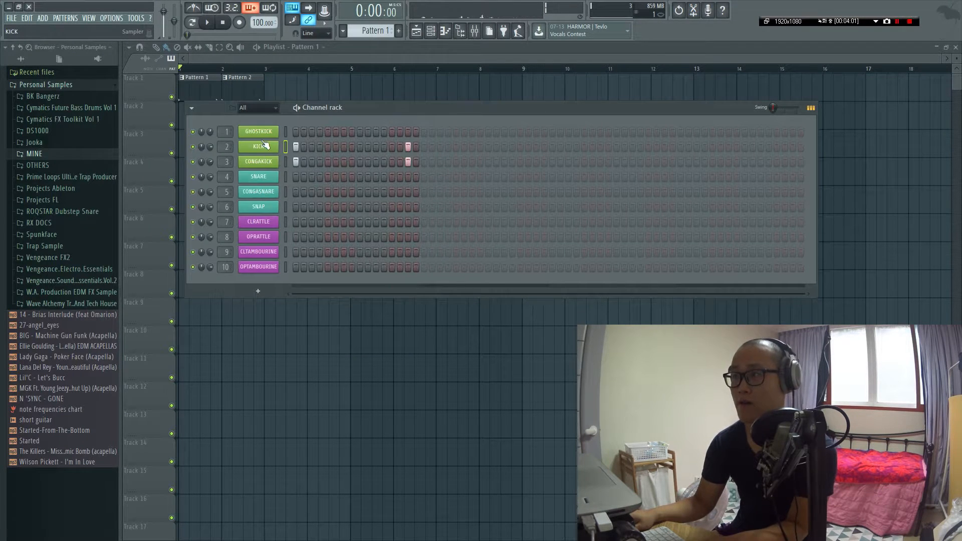
# - Audition the KICK channel once more and examine the GHOSTKICK channel's bassdrum1.wav waveform and sample settings
pyautogui.click(264, 145)
pyautogui.press('Escape')
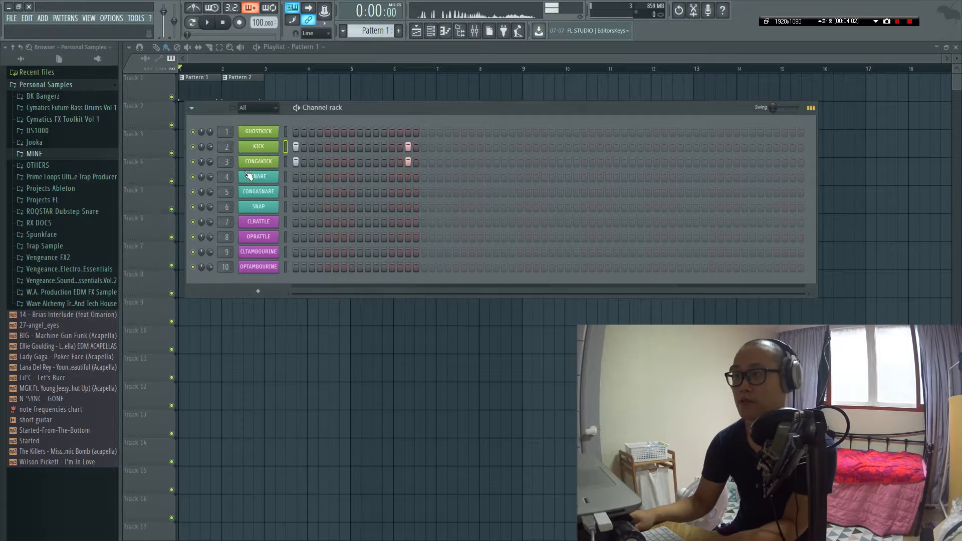
pyautogui.click(267, 134)
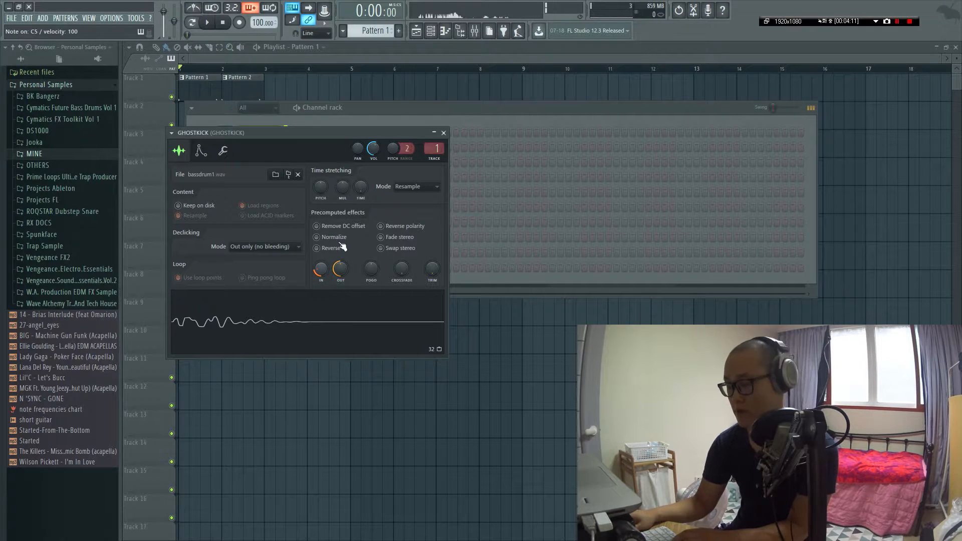
pyautogui.click(444, 133)
# - Add a GHOSTKICK hit on step 14 of Pattern 1 during playback and stop the song
pyautogui.press('space')
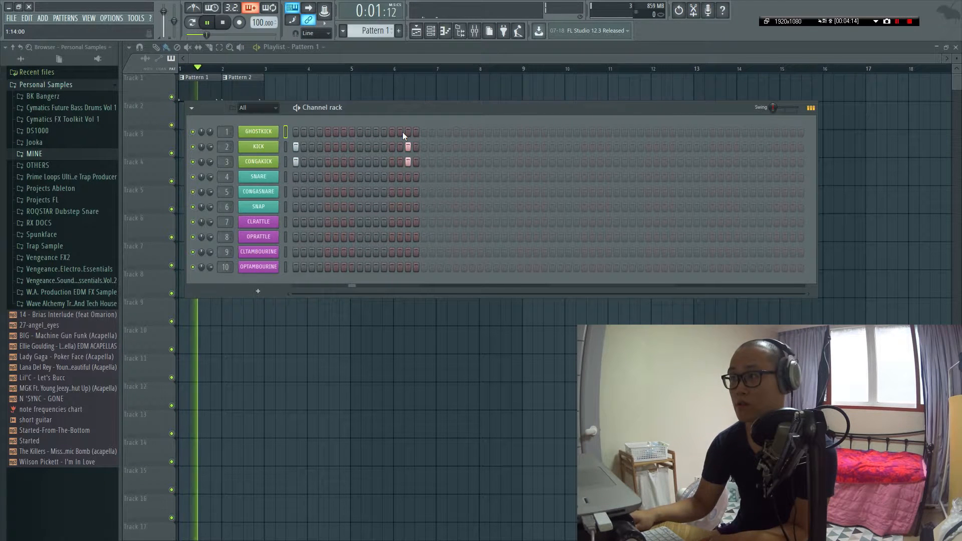
pyautogui.click(401, 132)
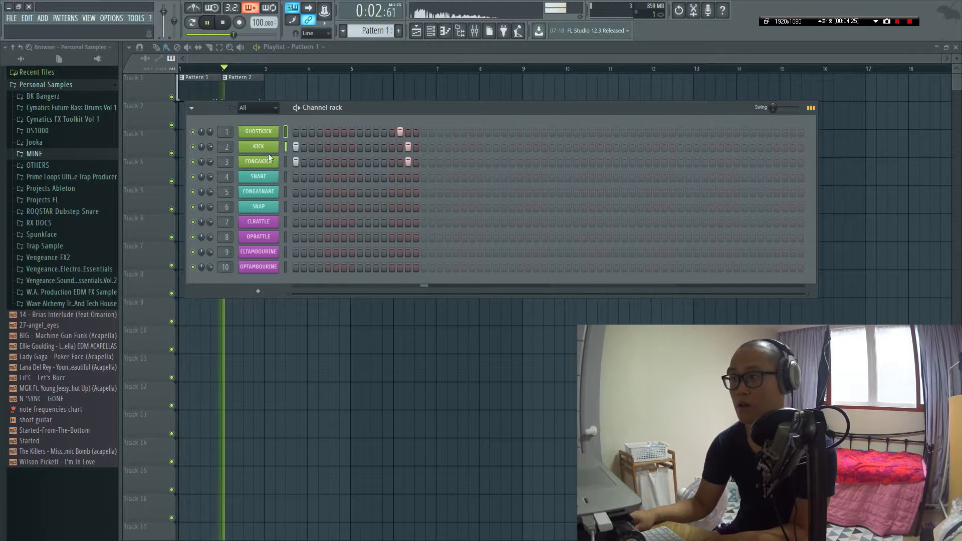
pyautogui.press('space')
# - Remove the Pattern 2 clip from Track 1 of the playlist and return to the channel rack
pyautogui.rightClick(254, 94)
pyautogui.press('F6')
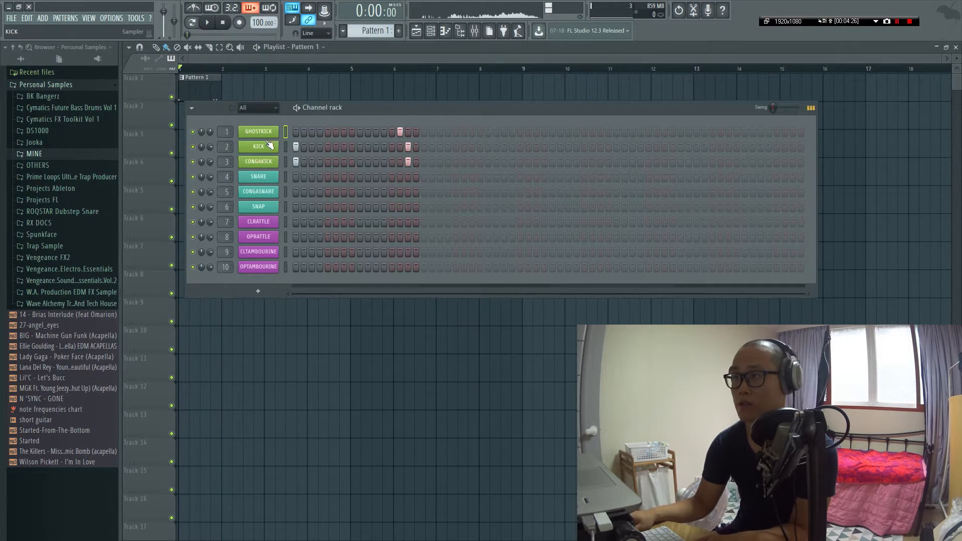
pyautogui.press('space')
# - In the KICK piano roll, extend the part to four bars with added C5 hits on steps 17, 31, 33, 47, 49, 59, 61 and 63
pyautogui.rightClick(275, 153)
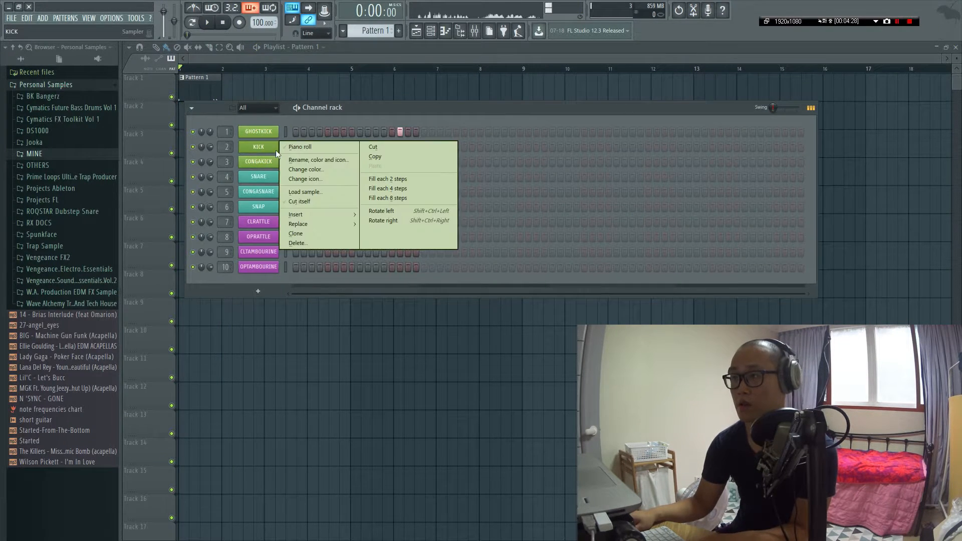
pyautogui.click(308, 147)
pyautogui.hotkey('ctrl', 'b')
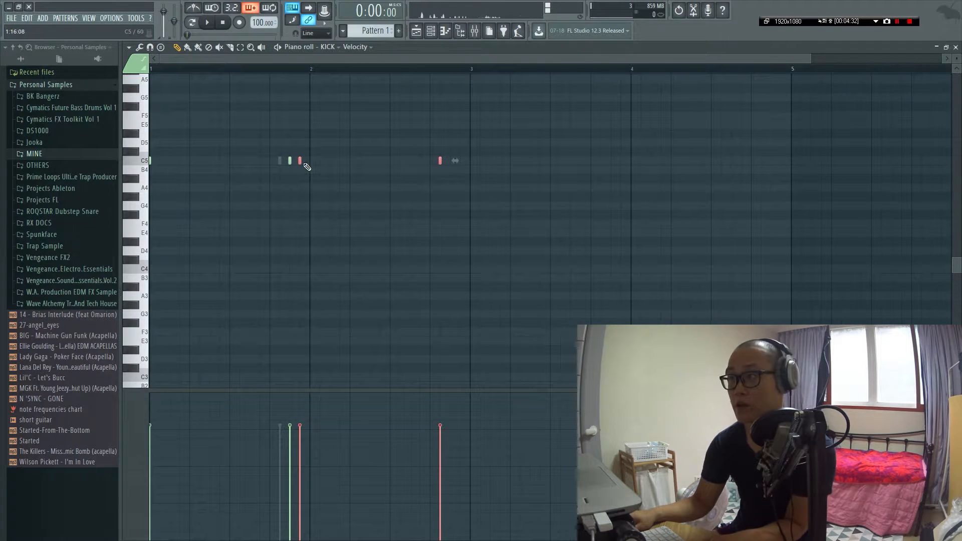
pyautogui.hotkey('ctrl', 'a')
pyautogui.hotkey('ctrl', 'b')
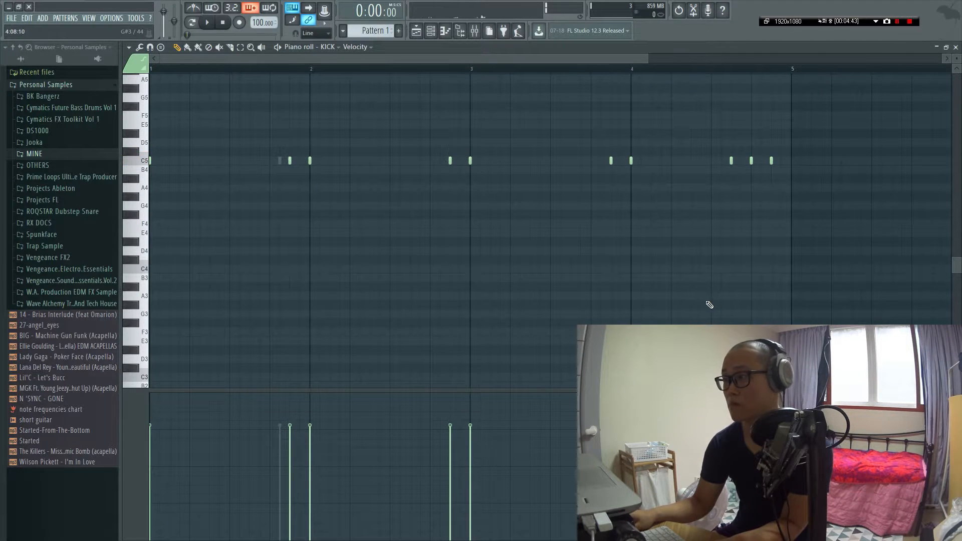
pyautogui.press('Escape')
# - Layer CONGAKICK hits under the kick on steps 17, 31 and 33, checking them with playback
pyautogui.press('space')
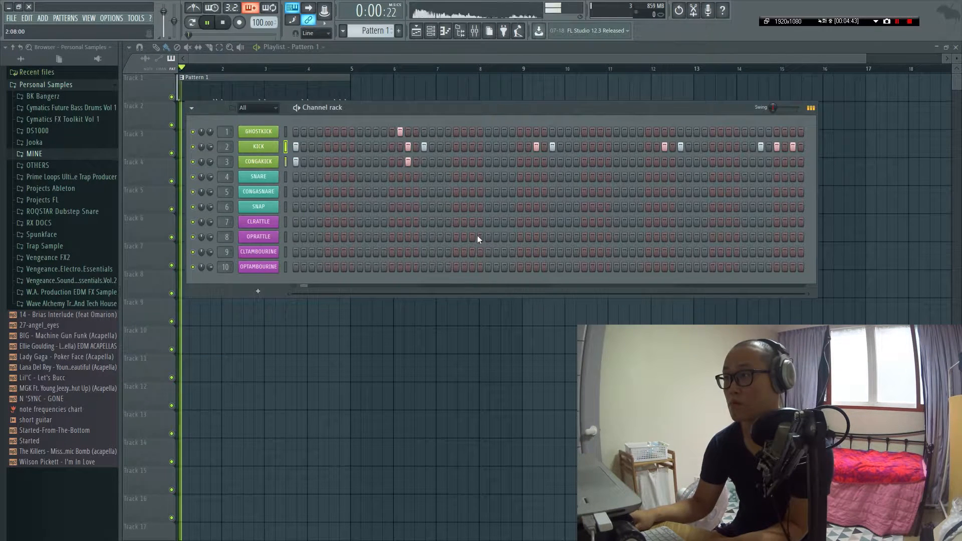
pyautogui.press('space')
pyautogui.click(424, 161)
pyautogui.press('space')
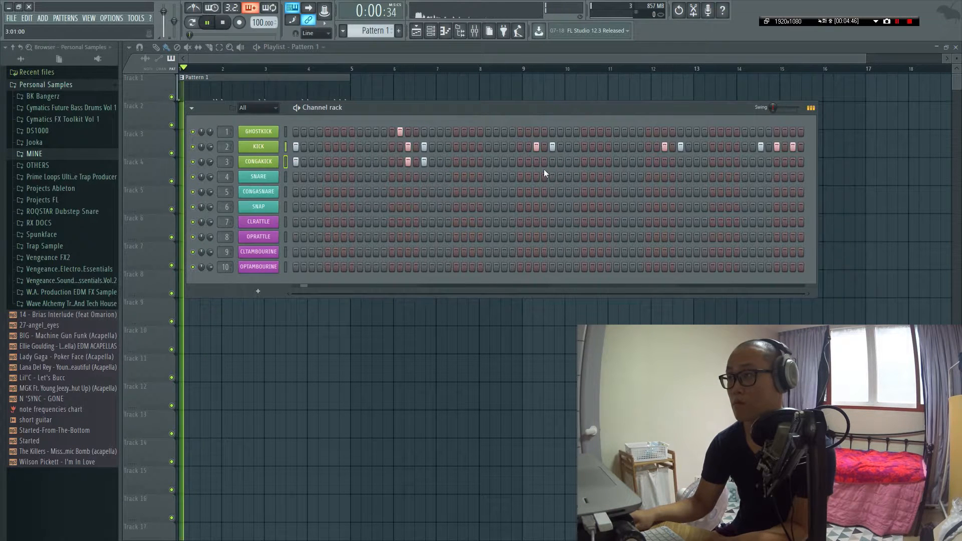
pyautogui.click(536, 161)
pyautogui.click(552, 162)
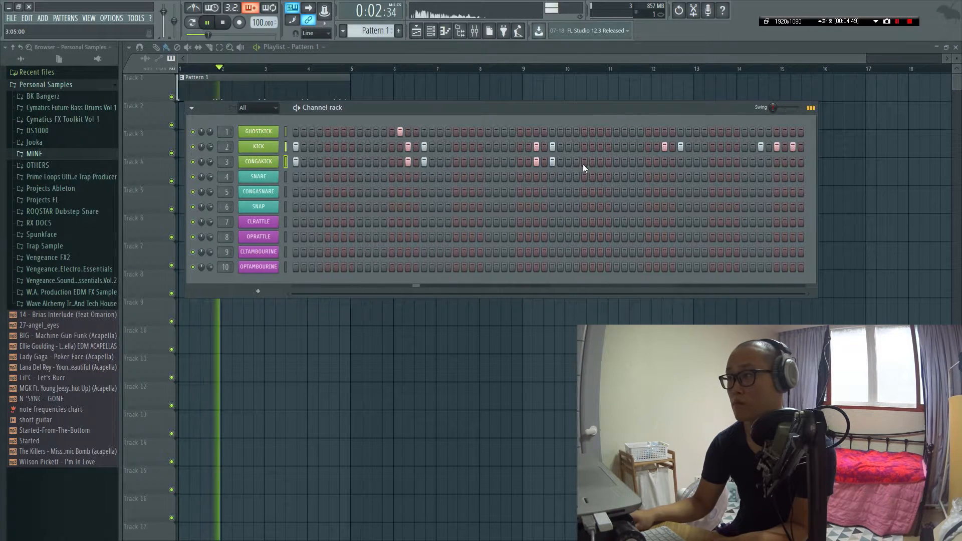
pyautogui.press('space')
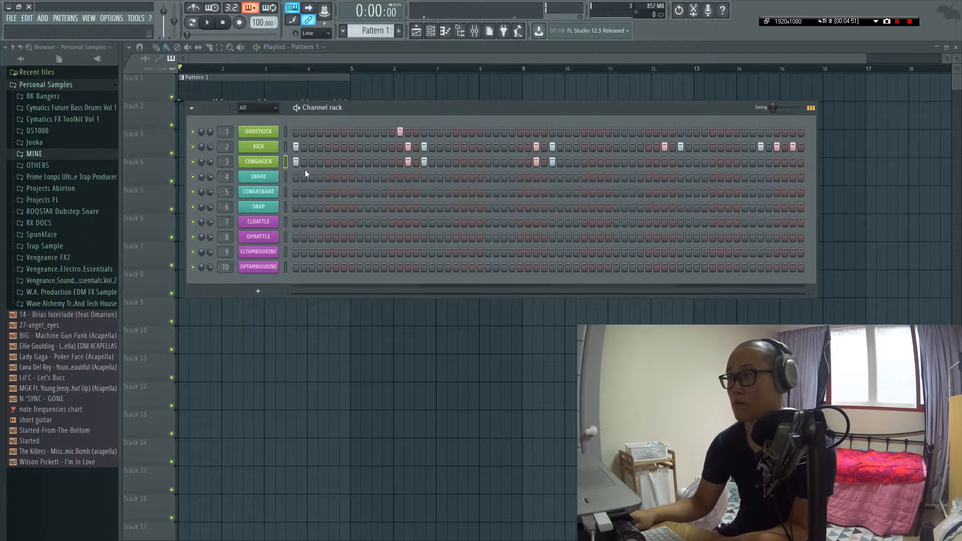
# - Add paired CONGAKICK hits on steps 3 and 4, 19 and 20, and 35 and 36 with the song playing
pyautogui.click(320, 161)
pyautogui.press('space')
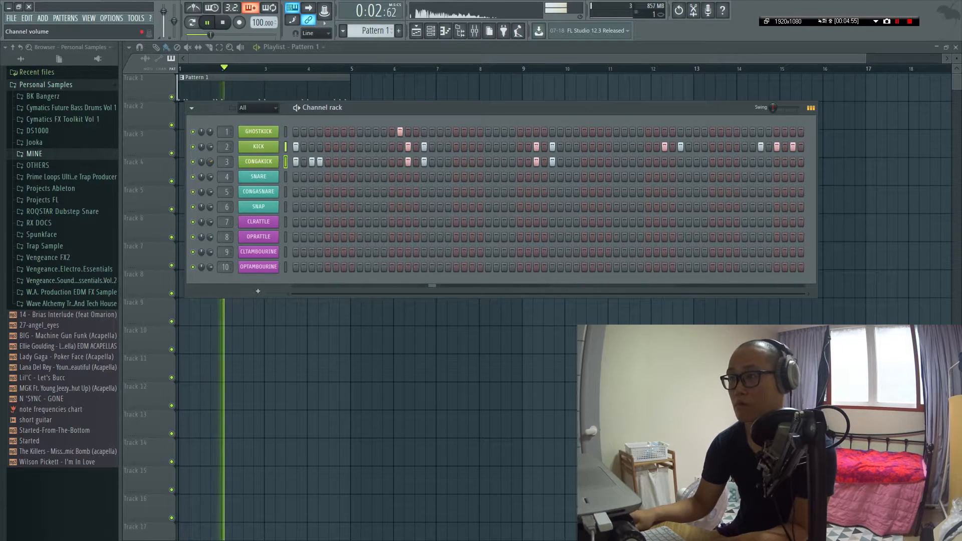
pyautogui.click(440, 161)
pyautogui.click(448, 162)
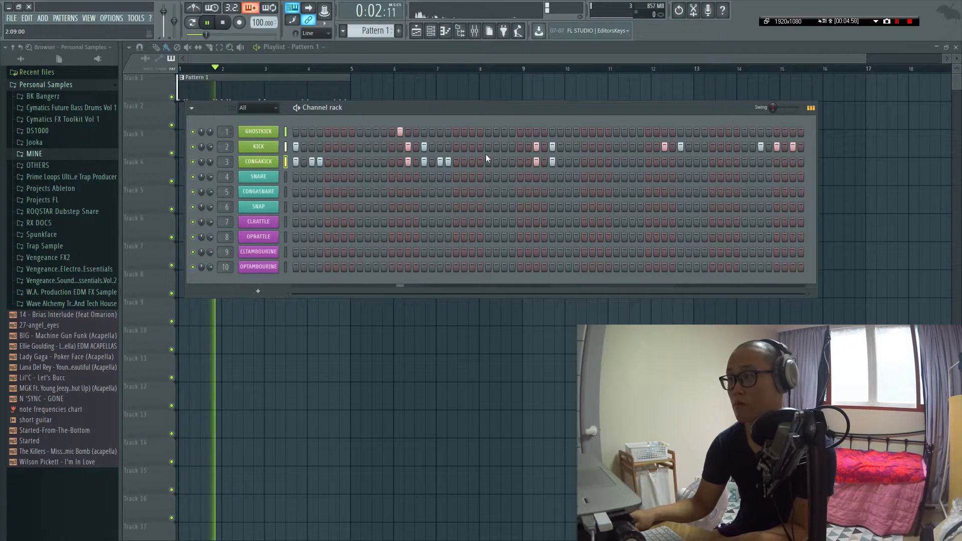
pyautogui.click(568, 161)
pyautogui.click(576, 161)
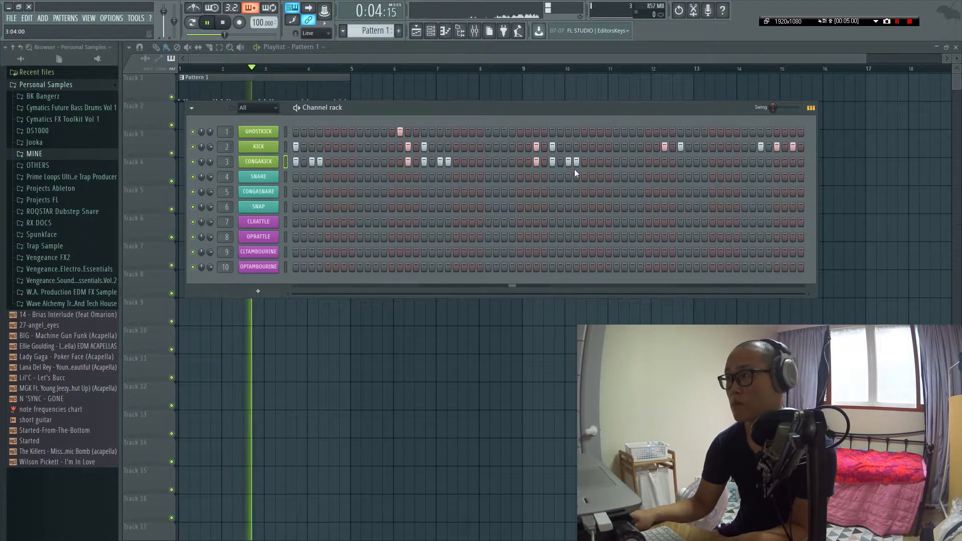
# - Add CONGAKICK hits on steps 51 and 54 and play the four-bar pattern from the start
pyautogui.click(697, 162)
pyautogui.press('space')
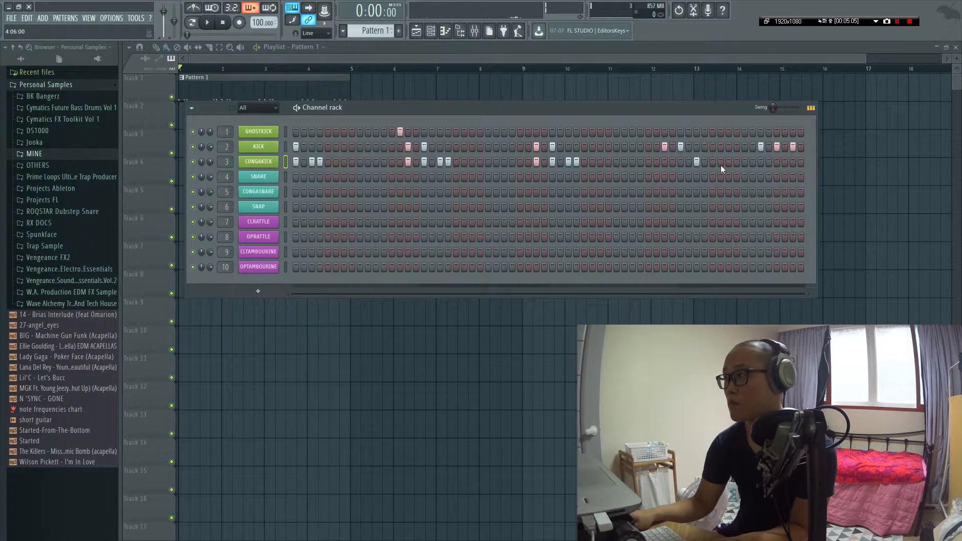
pyautogui.press('space')
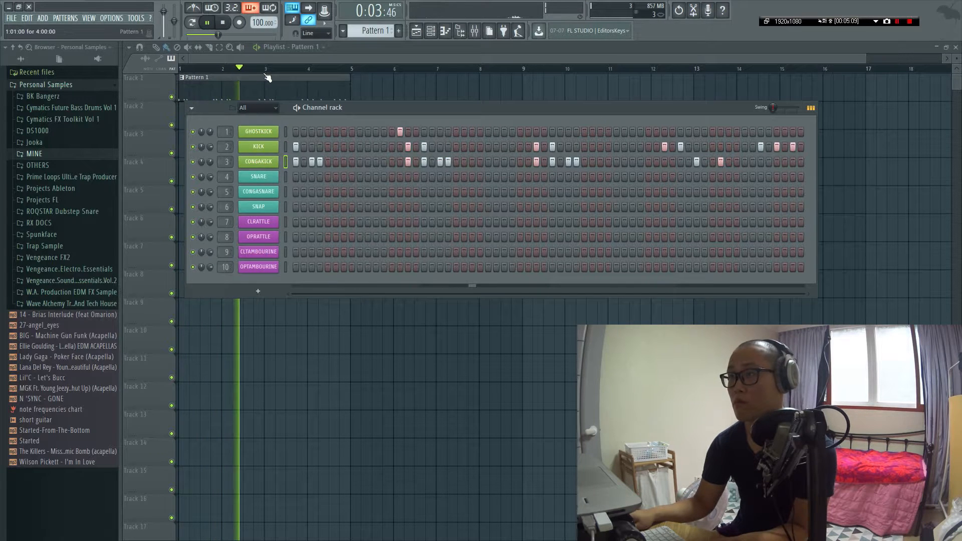
pyautogui.press('F6')
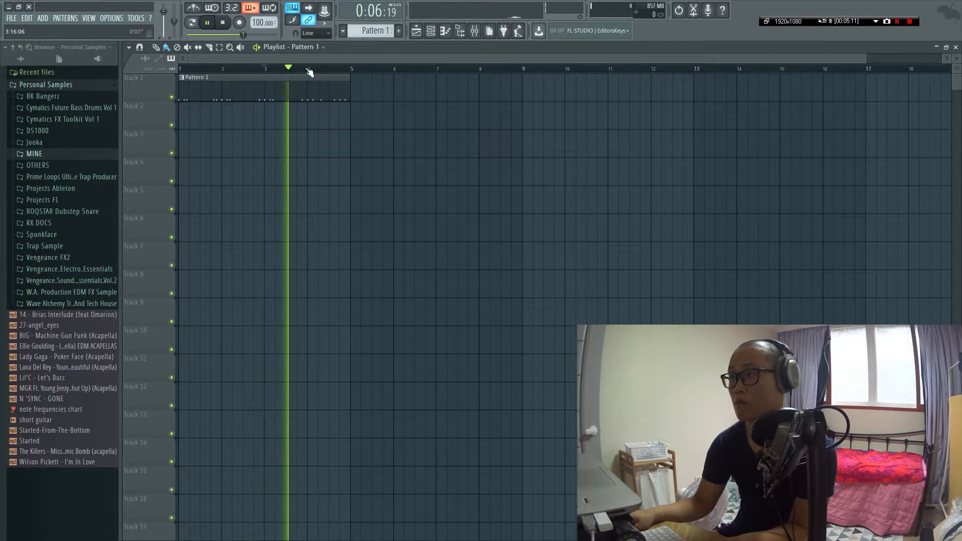
pyautogui.press('F6')
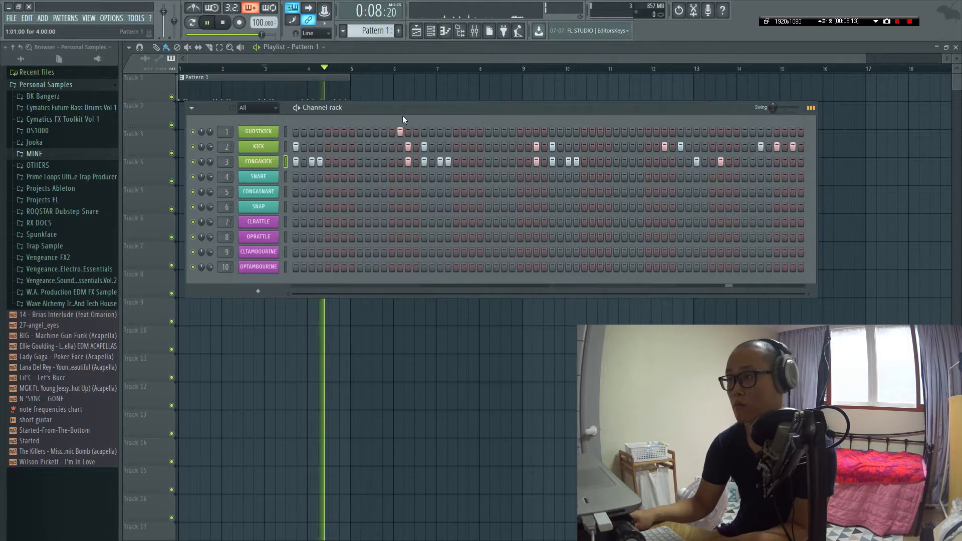
# - Restart playback and add CONGAKICK hits on steps 58, 61 and 63 to finish the fourth bar
pyautogui.press('space')
pyautogui.press('space')
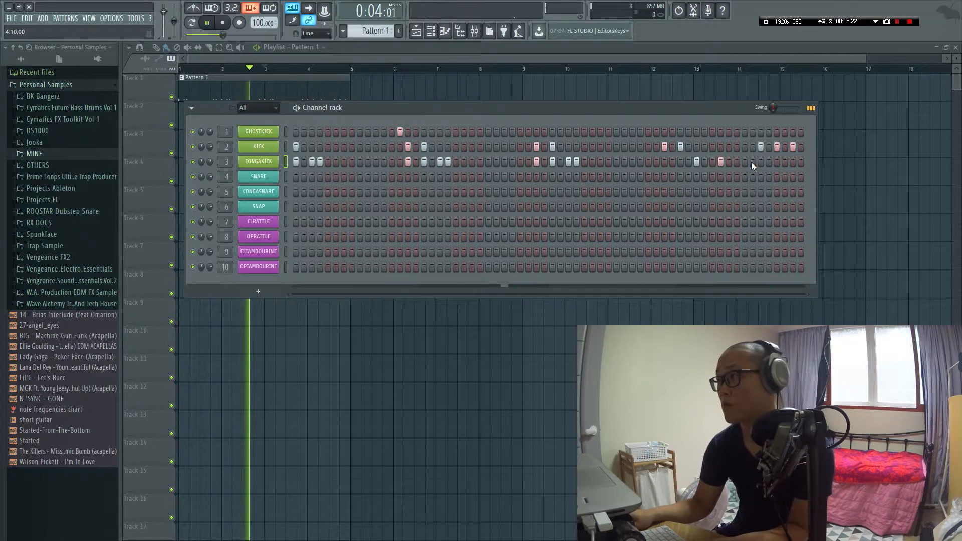
pyautogui.click(752, 162)
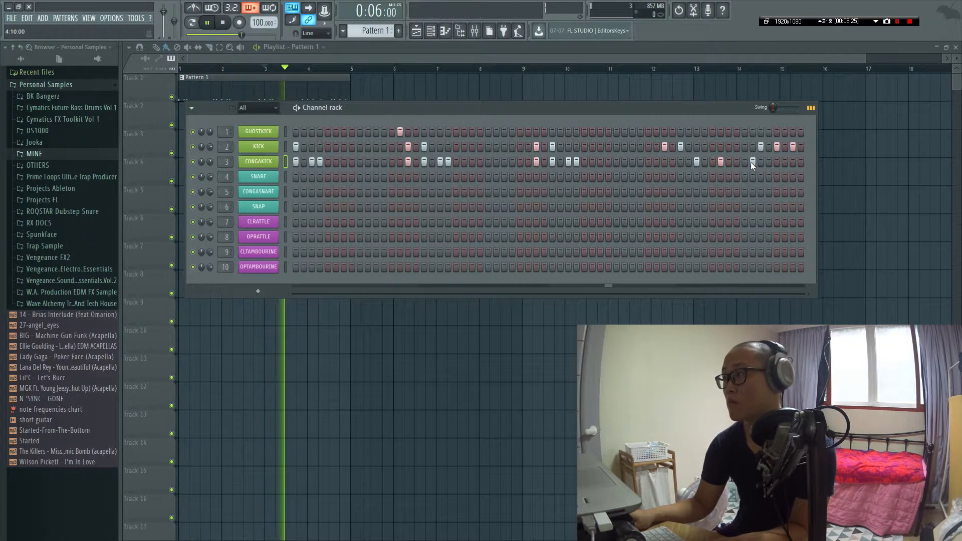
pyautogui.click(777, 162)
pyautogui.click(793, 162)
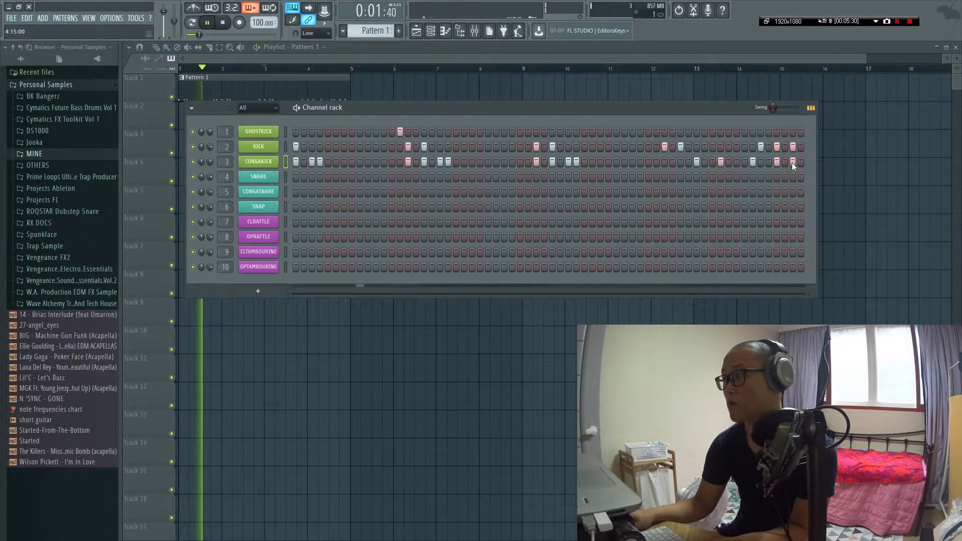
# - In the CONGAKICK piano roll, lower the velocity of the notes on steps 19, 35 and 61 to about 73%, and close the piano roll
pyautogui.rightClick(271, 166)
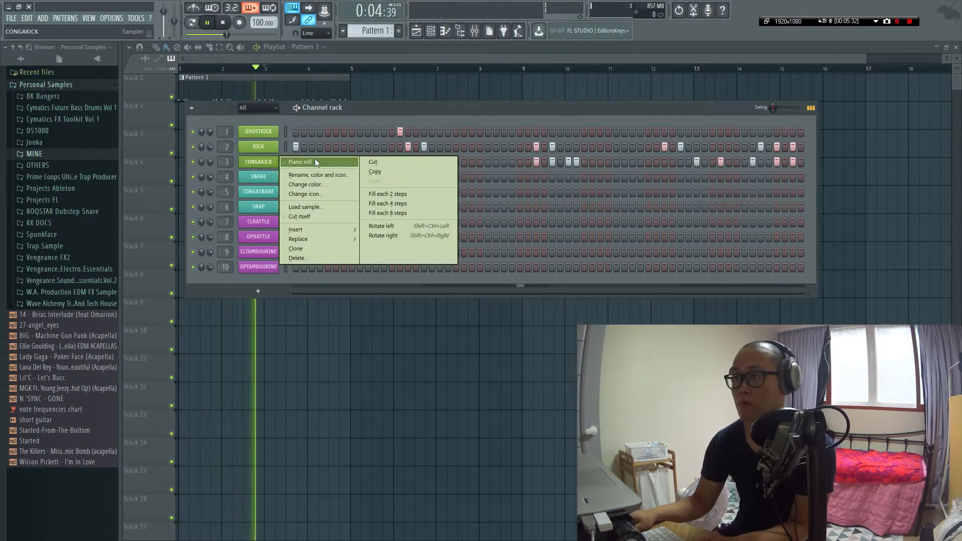
pyautogui.click(311, 161)
pyautogui.scroll(-3, 273, 232)
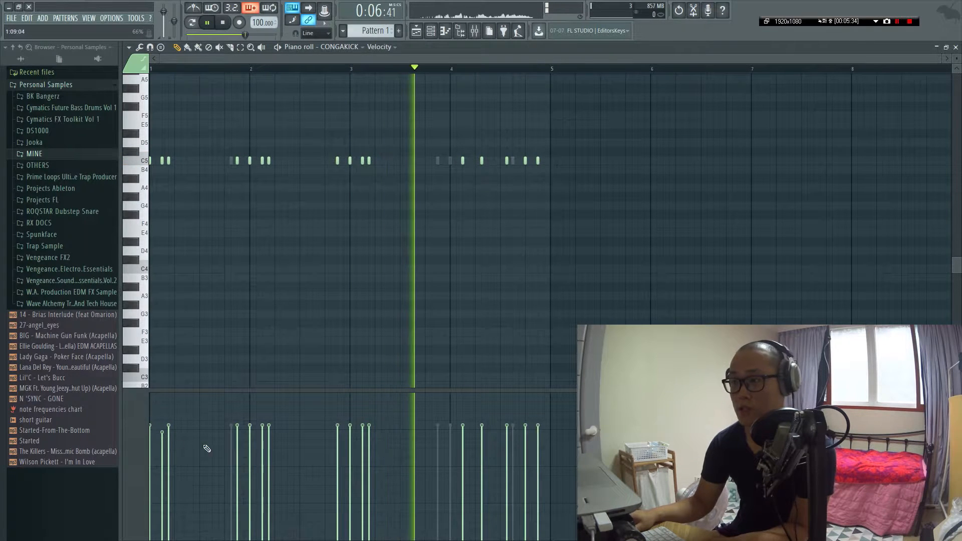
pyautogui.click(262, 433)
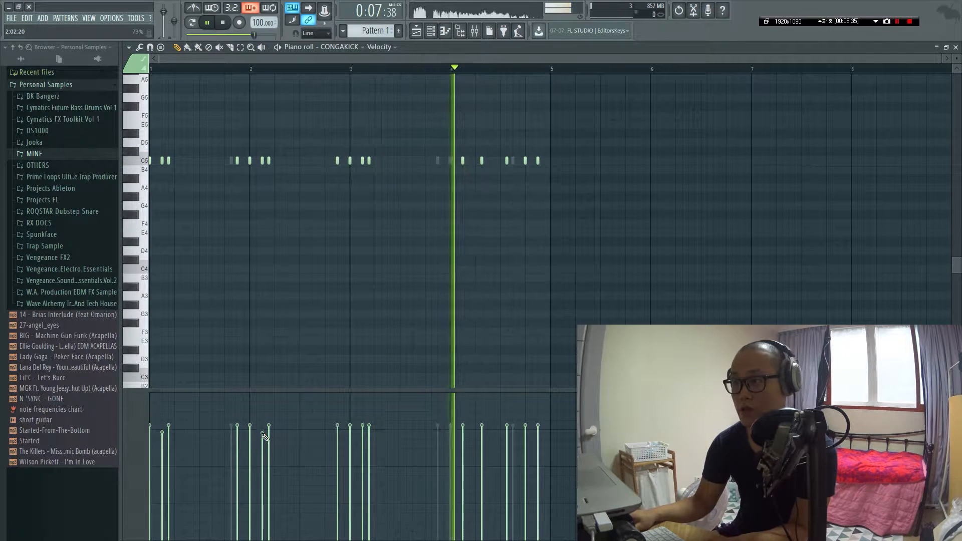
pyautogui.click(364, 433)
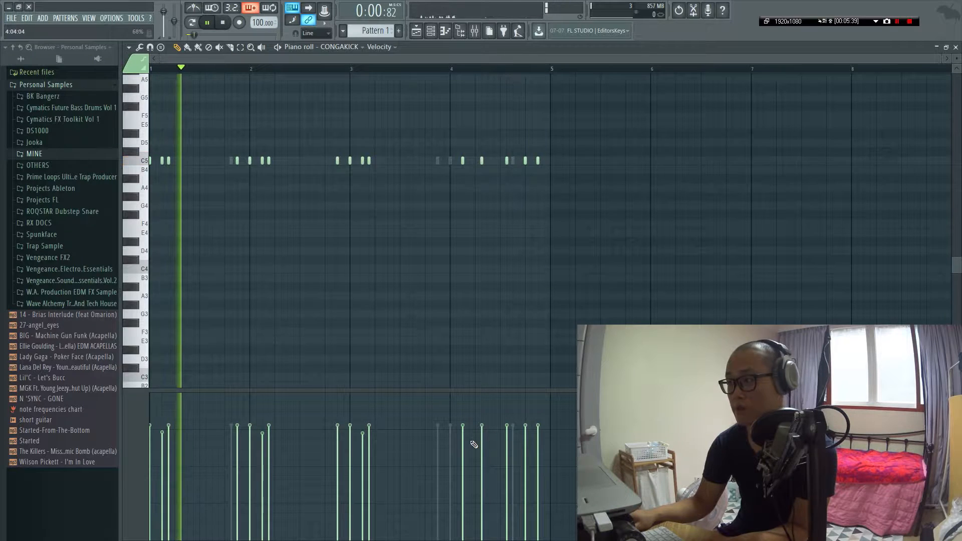
pyautogui.press('space')
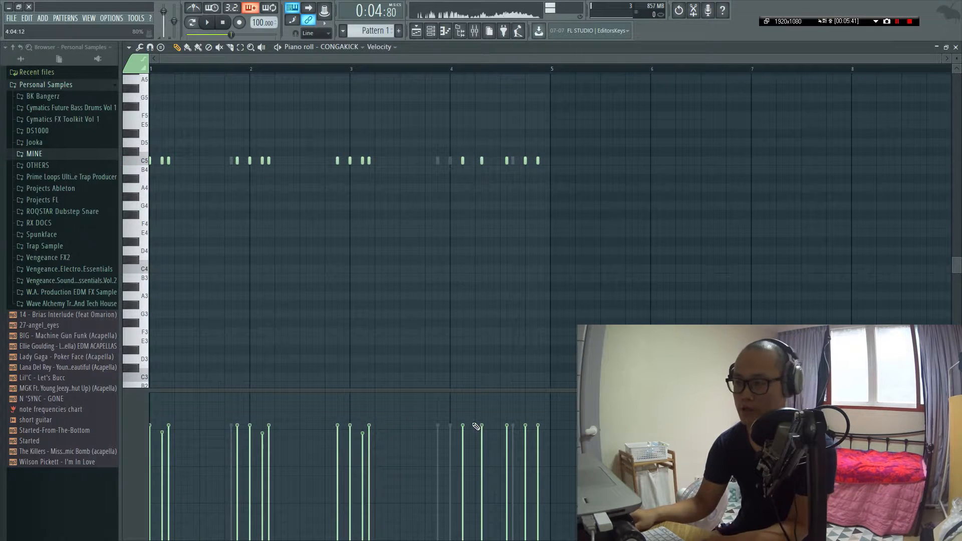
pyautogui.press('space')
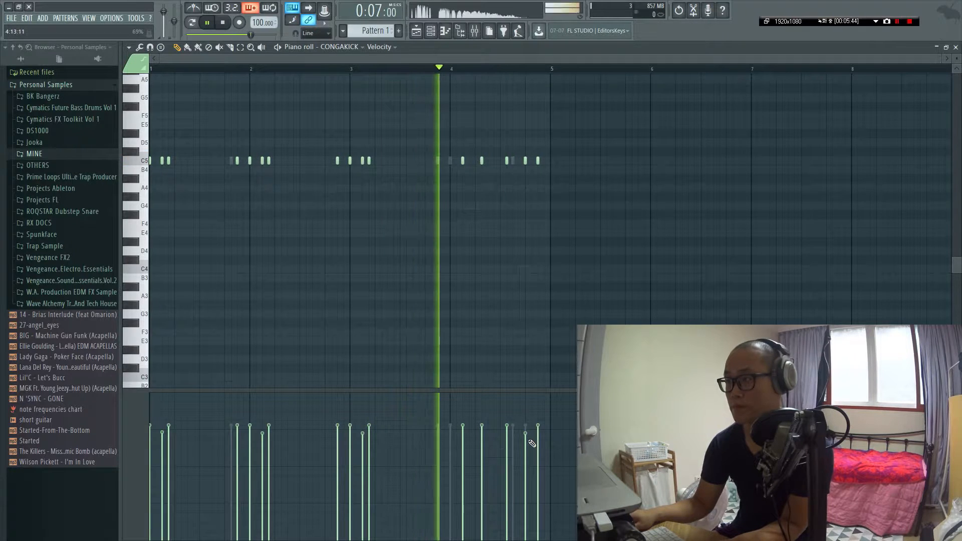
pyautogui.press('F7')
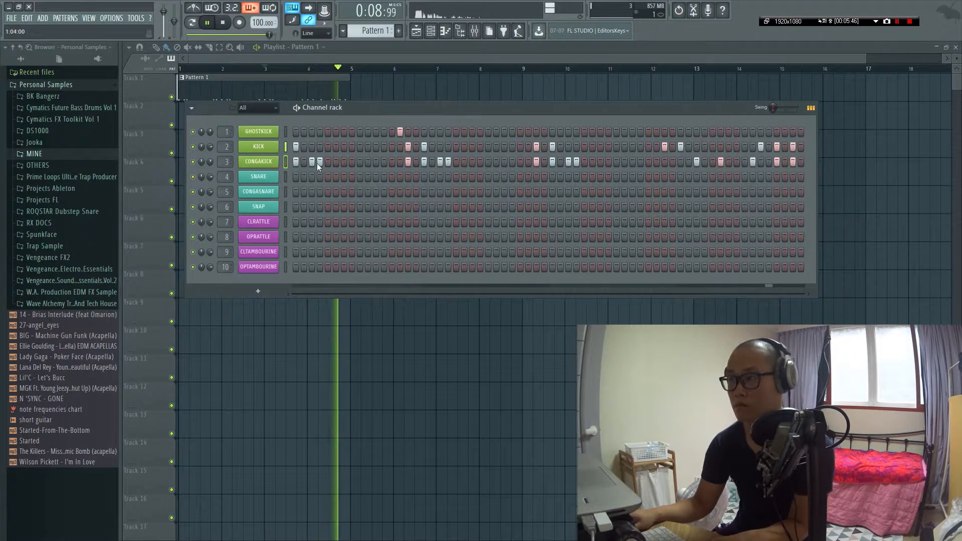
# - Add GHOSTKICK hits on steps 30, 32, 46 and 58 and a CONGAKICK hit on step 47 while listening to the pattern
pyautogui.press('space')
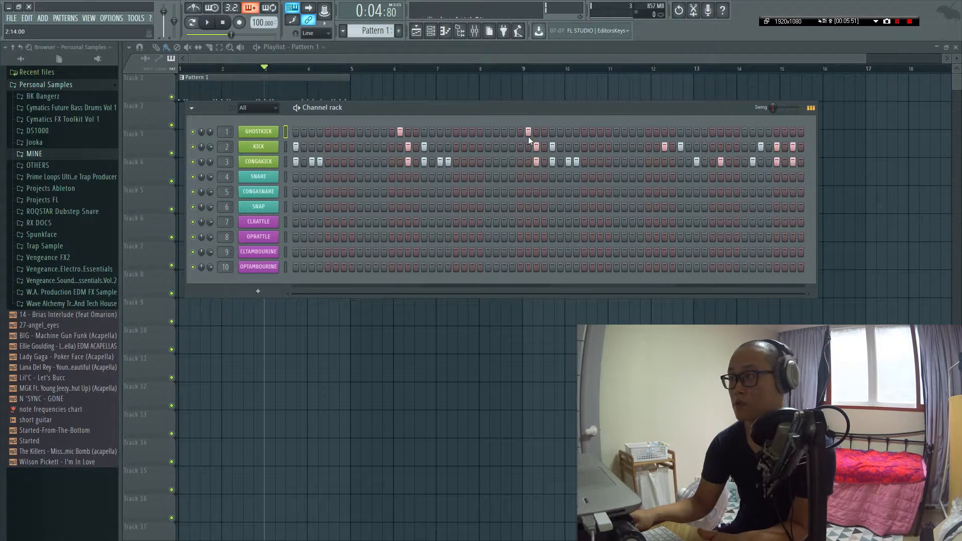
pyautogui.press('space')
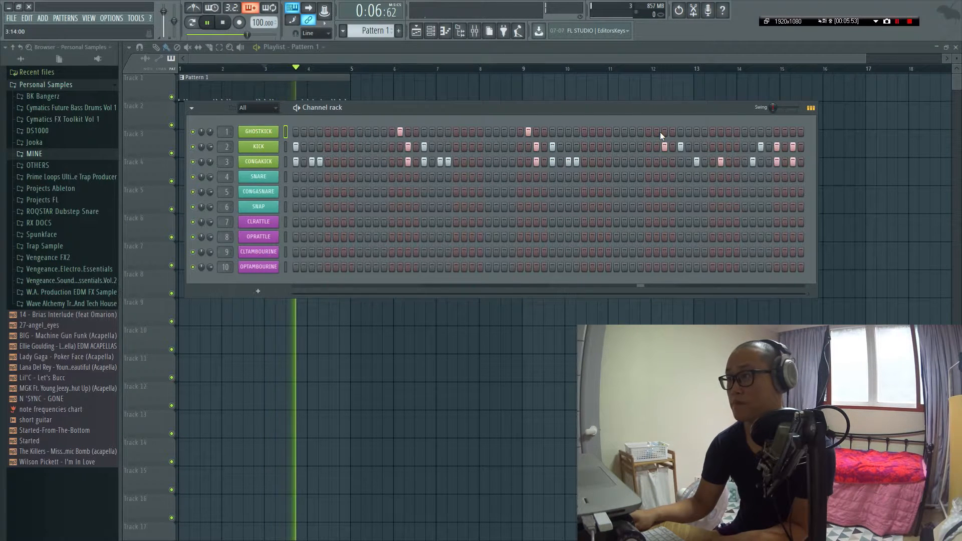
pyautogui.click(544, 131)
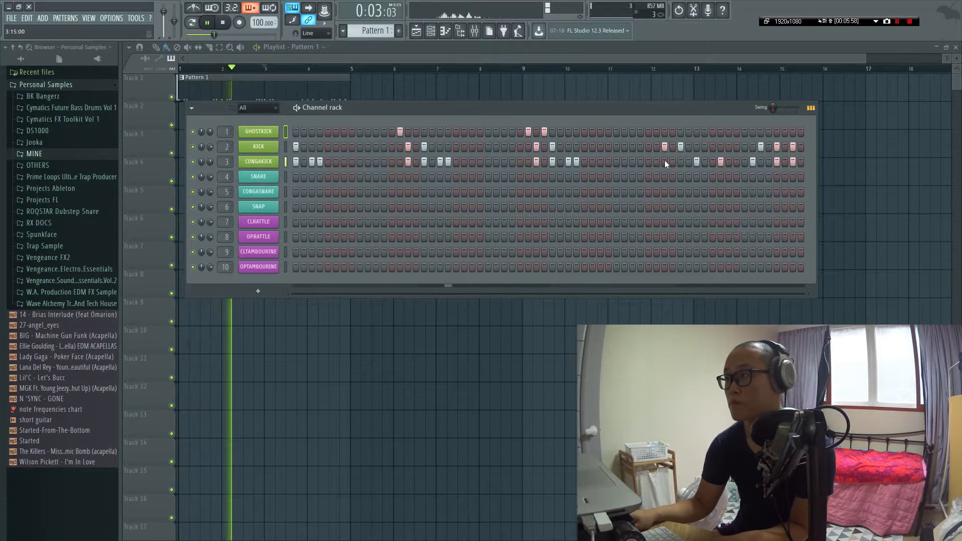
pyautogui.click(658, 132)
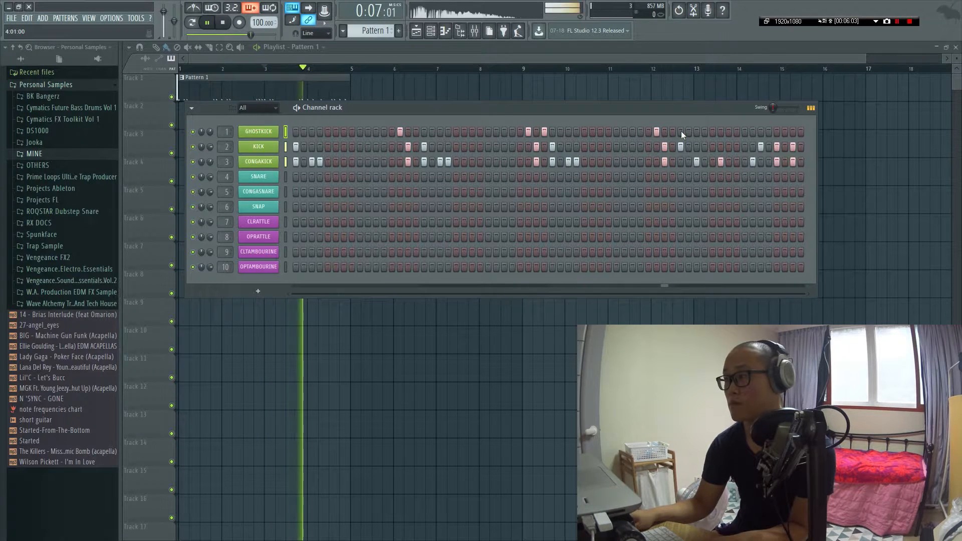
pyautogui.click(760, 134)
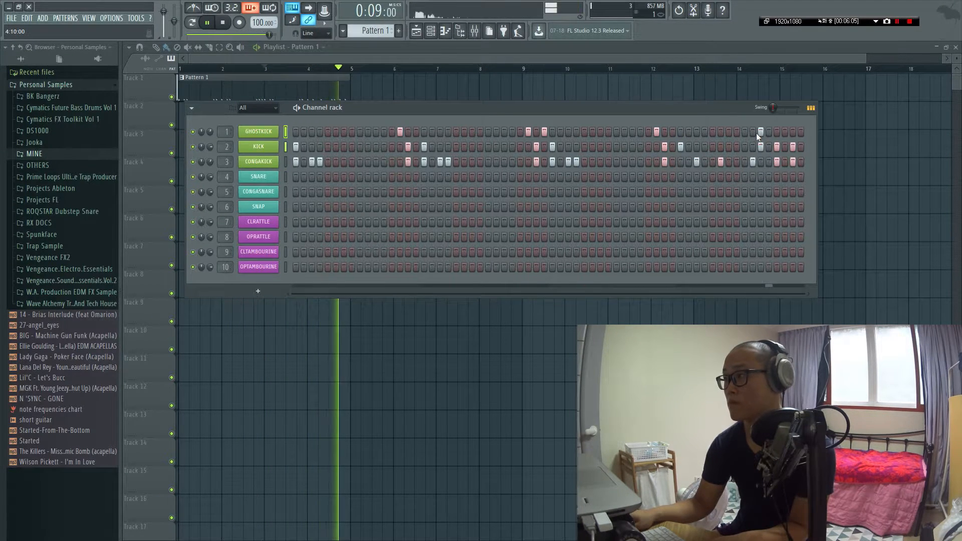
pyautogui.click(760, 133)
pyautogui.click(753, 131)
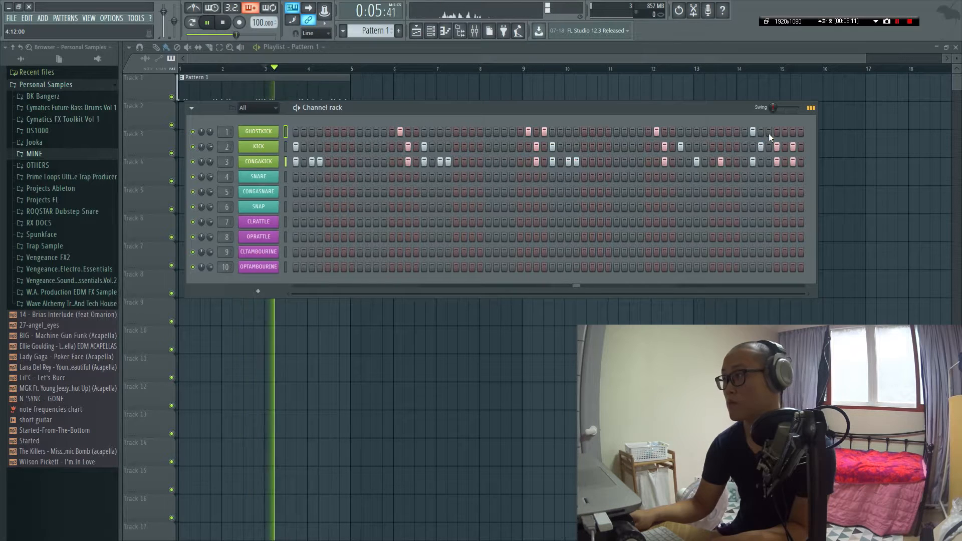
# - Move the GHOSTKICK hit from step 58 to step 60 and add another on step 62 while the pattern plays, then stop playback
pyautogui.click(754, 132)
pyautogui.click(768, 132)
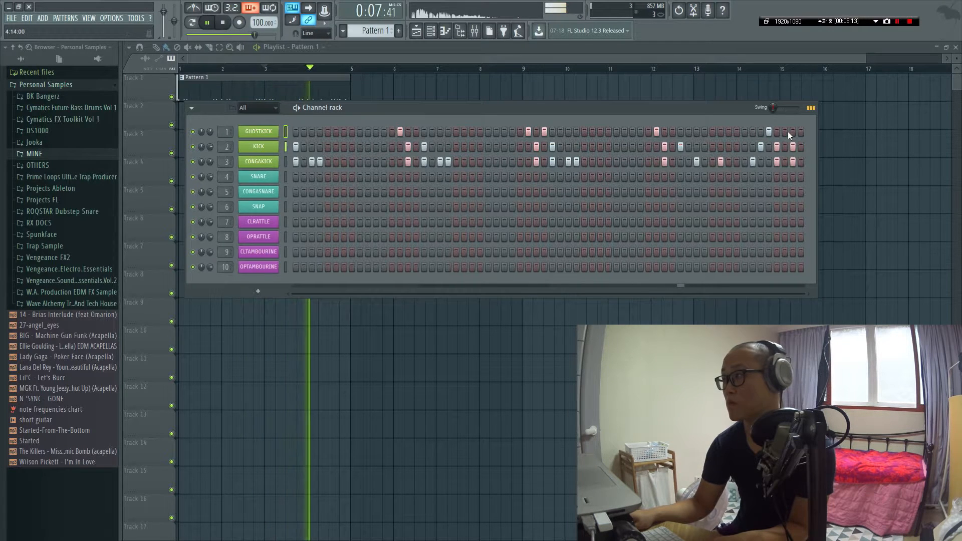
pyautogui.click(785, 132)
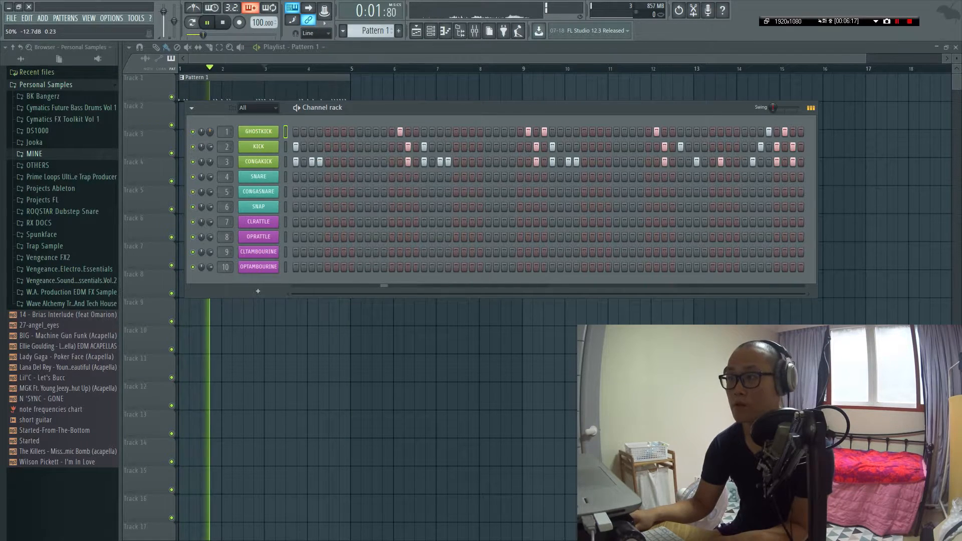
pyautogui.press('space')
# - In the mixer, narrow the stereo separation of the GHOSTKICK and KICK tracks and set CONGAKICK to about 30% separated
pyautogui.press('F9')
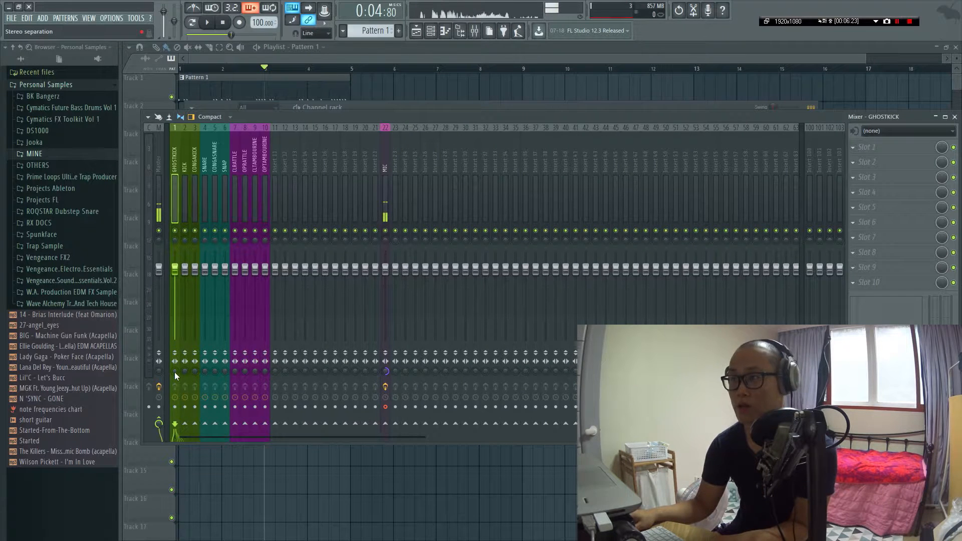
pyautogui.moveTo(184, 373); pyautogui.dragTo(183, 360)
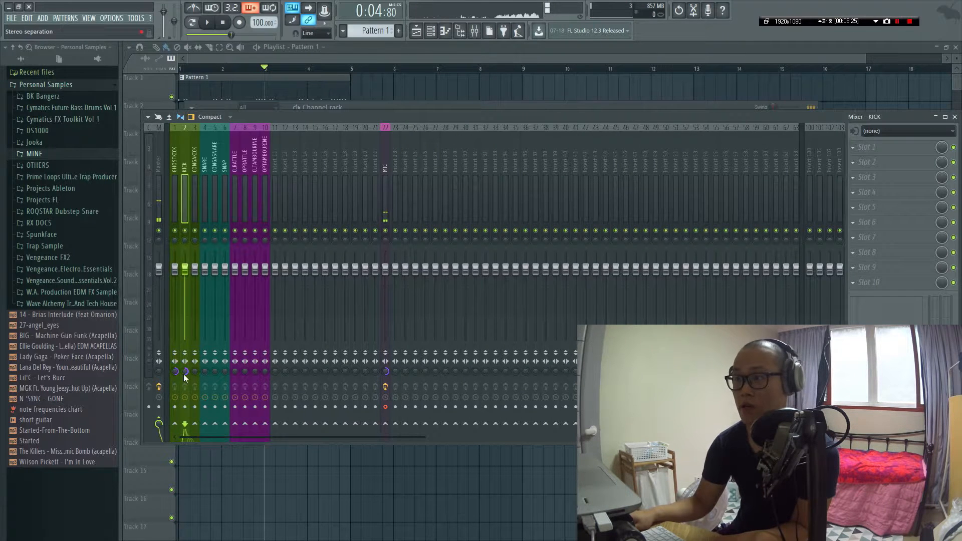
pyautogui.click(185, 160)
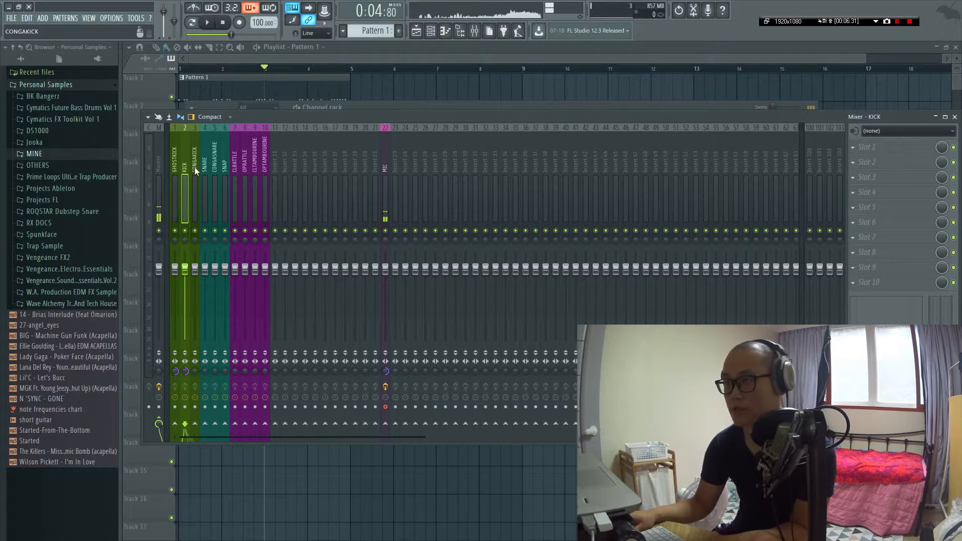
pyautogui.click(195, 167)
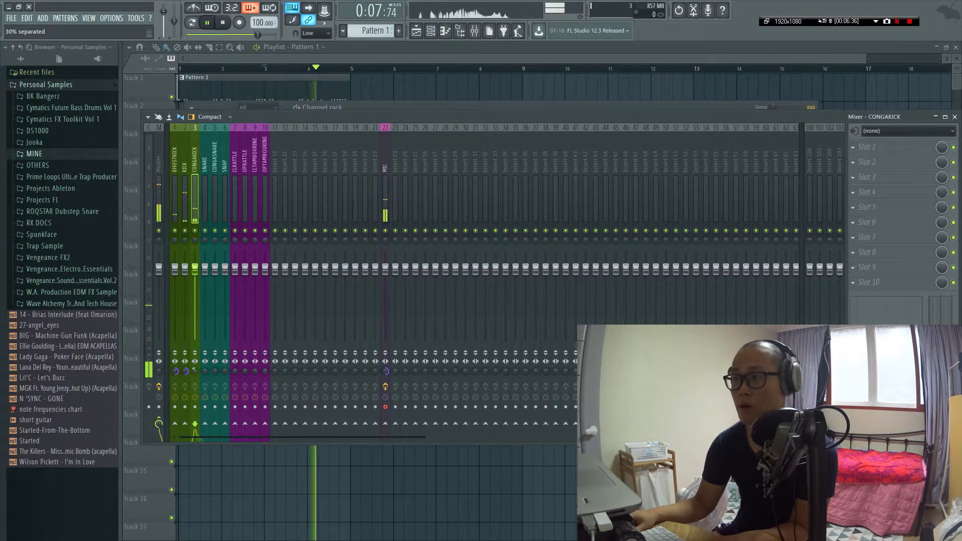
pyautogui.moveTo(194, 371); pyautogui.dragTo(194, 351)
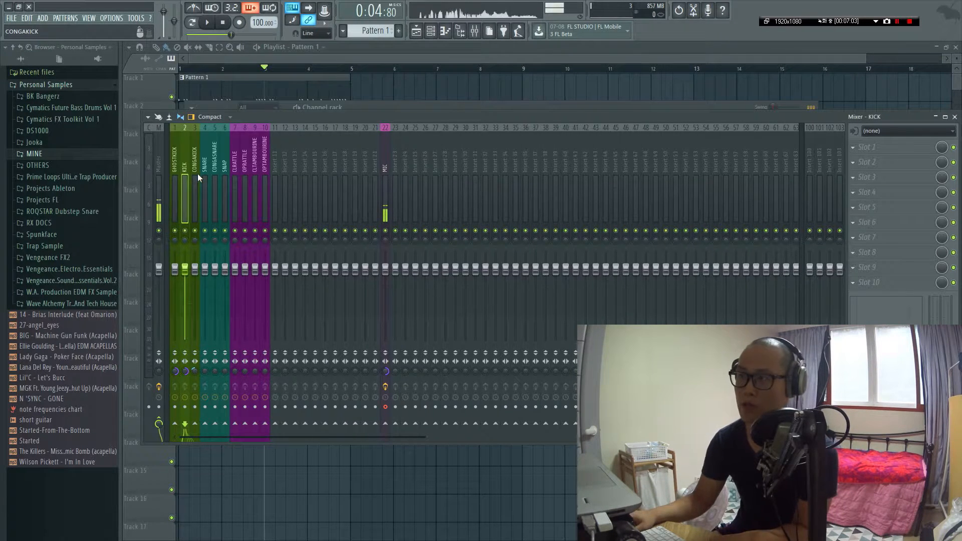
# - Load Fruity Parametric EQ 2 in the first effect slot of both the KICK and CONGAKICK mixer tracks
pyautogui.click(877, 148)
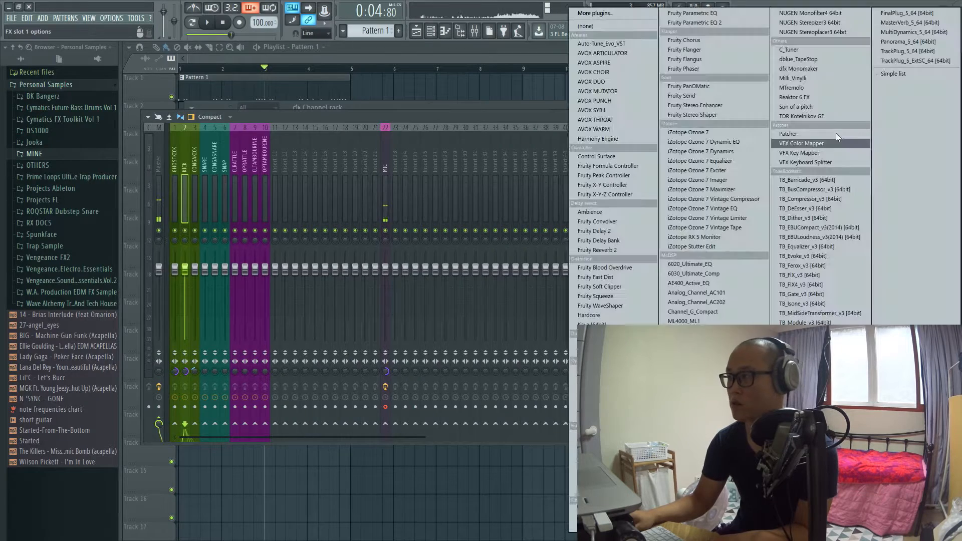
pyautogui.click(717, 24)
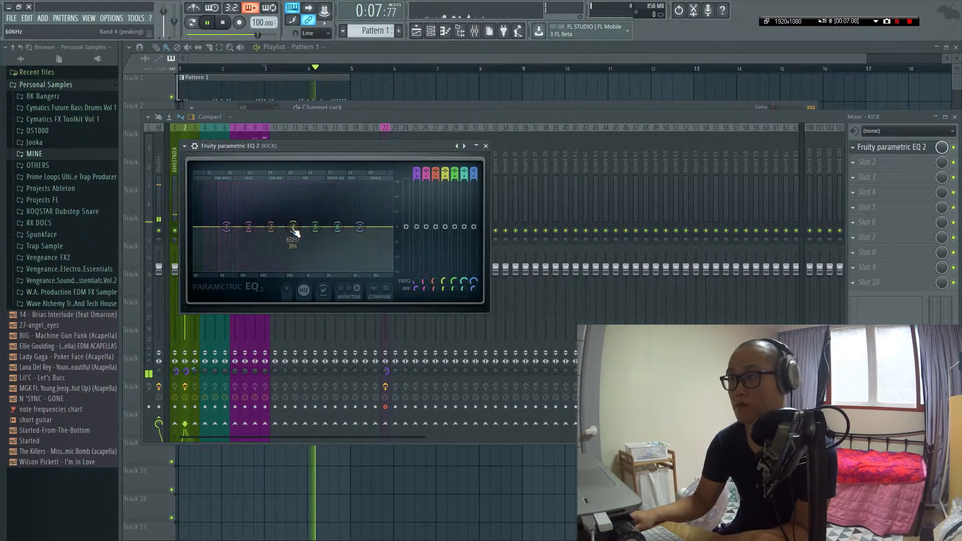
pyautogui.click(476, 147)
pyautogui.click(196, 167)
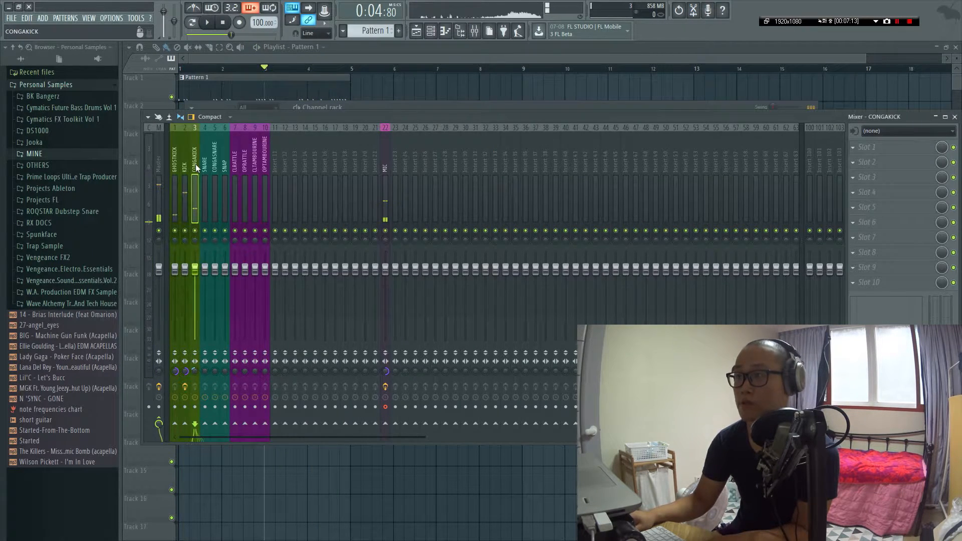
pyautogui.click(880, 146)
pyautogui.click(766, 25)
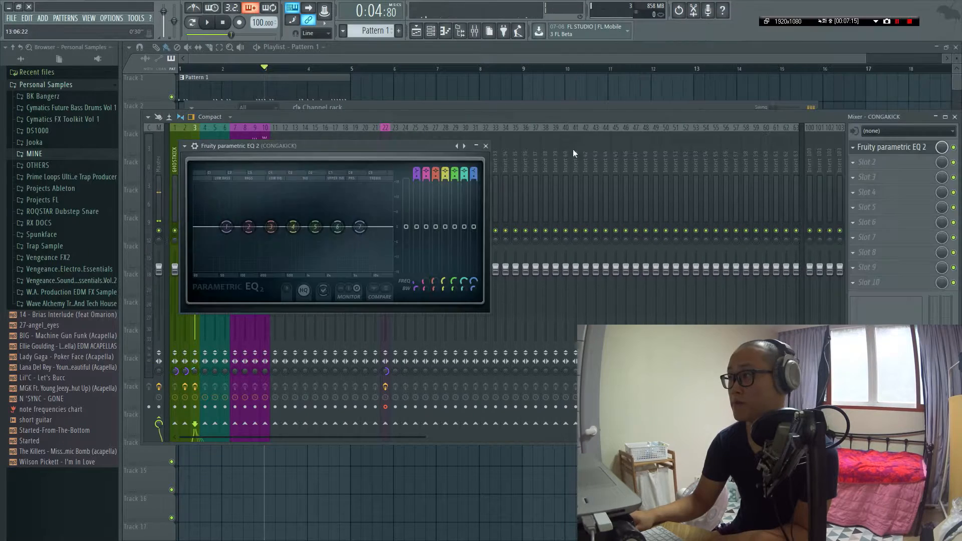
# - While the pattern plays, boost band 4 slightly on the CONGAKICK equalizer, adjust its bandwidth, and close the equalizer
pyautogui.press('space')
pyautogui.moveTo(293, 227)
pyautogui.mouseDown()
pyautogui.moveTo(290, 215)
pyautogui.moveTo(273, 215)
pyautogui.moveTo(301, 214)
pyautogui.moveTo(255, 216)
pyautogui.moveTo(284, 214)
pyautogui.mouseUp()
pyautogui.scroll(3, 281, 215)
pyautogui.press('Escape')
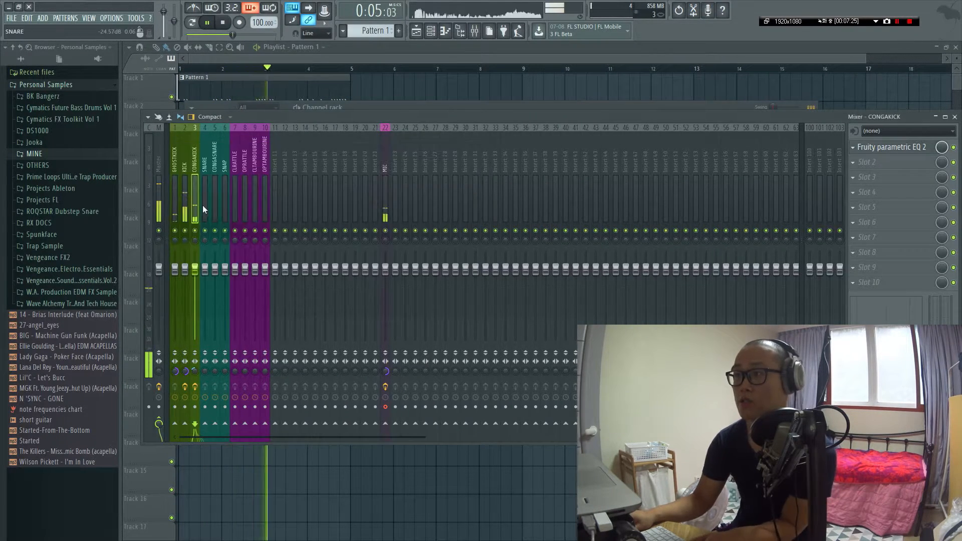
# - On the KICK equalizer, cut band 4 slightly at a lower frequency during playback and close the equalizer
pyautogui.press('space')
pyautogui.click(185, 173)
pyautogui.click(893, 148)
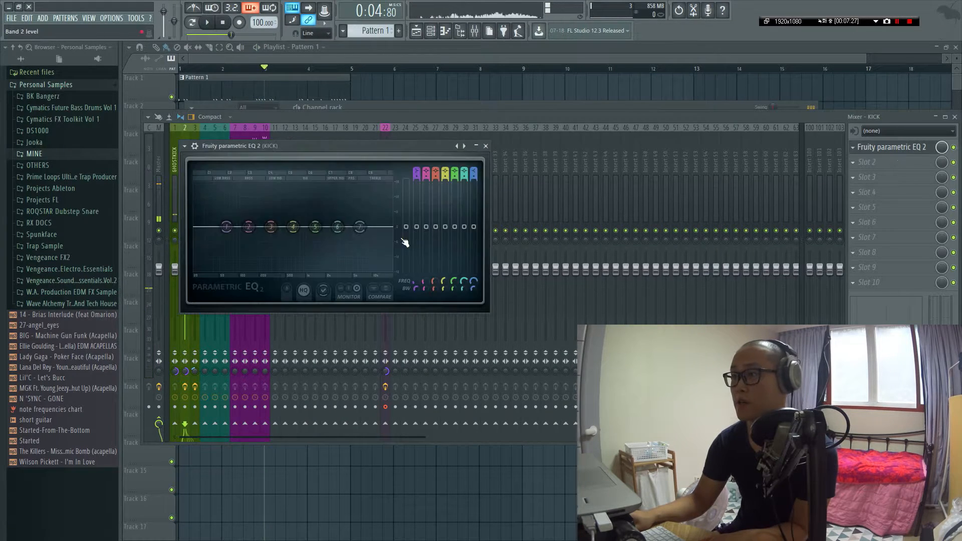
pyautogui.press('space')
pyautogui.moveTo(293, 227); pyautogui.dragTo(284, 239)
pyautogui.press('Escape')
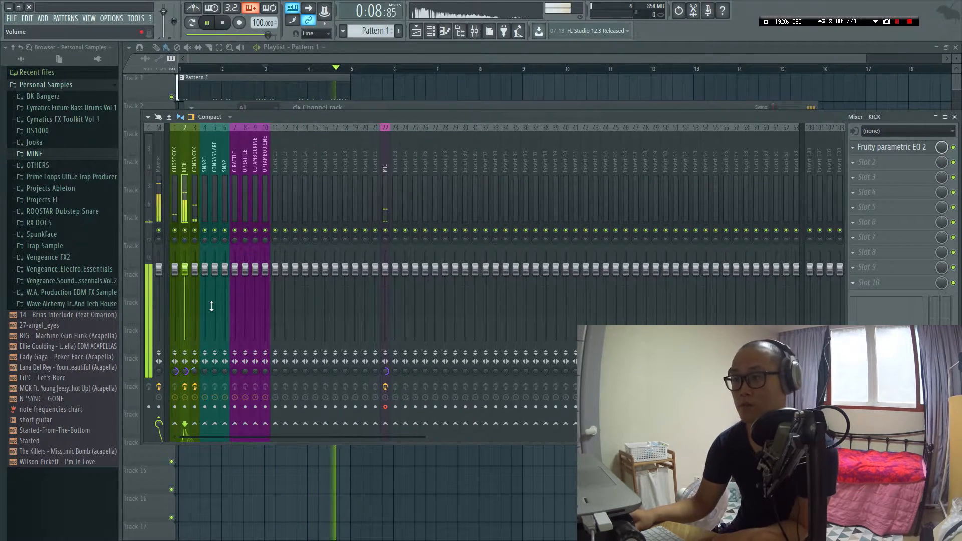
# - Select the CONGAKICK mixer track, close the mixer, stop playback and show the channel rack
pyautogui.click(192, 373)
pyautogui.press('F9')
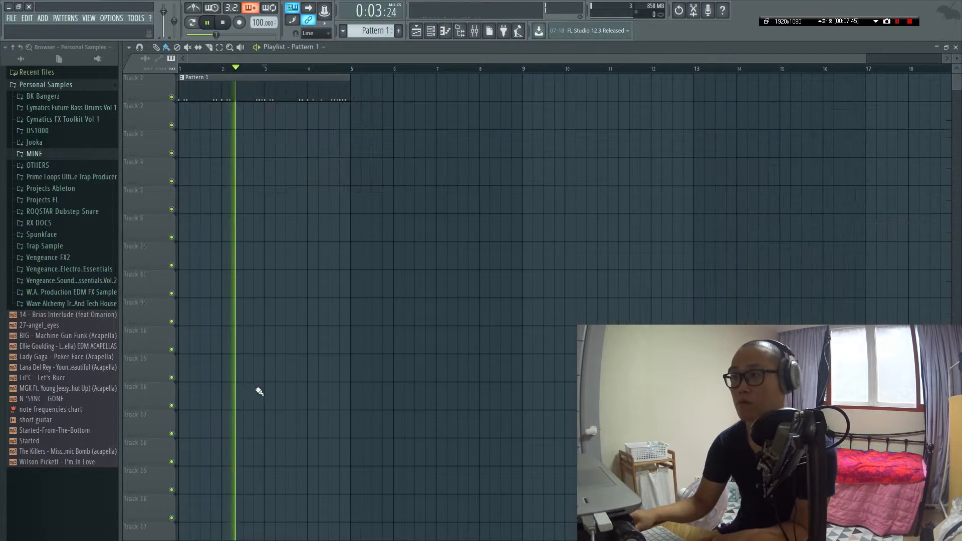
pyautogui.press('space')
pyautogui.press('F6')
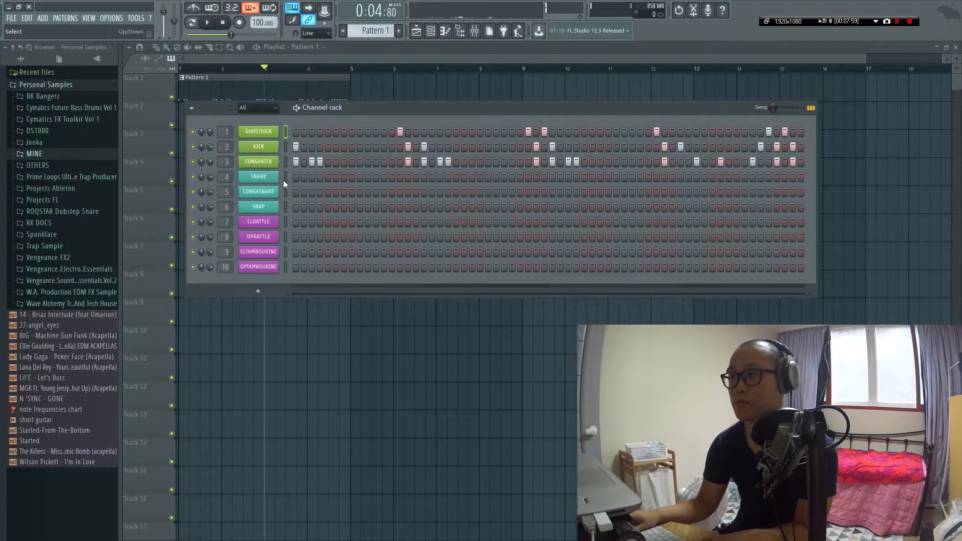
# - Load Fruity Parametric EQ 2 on the GHOSTKICK mixer track and apply its 20Hz + 18kHz cut preset
pyautogui.press('F9')
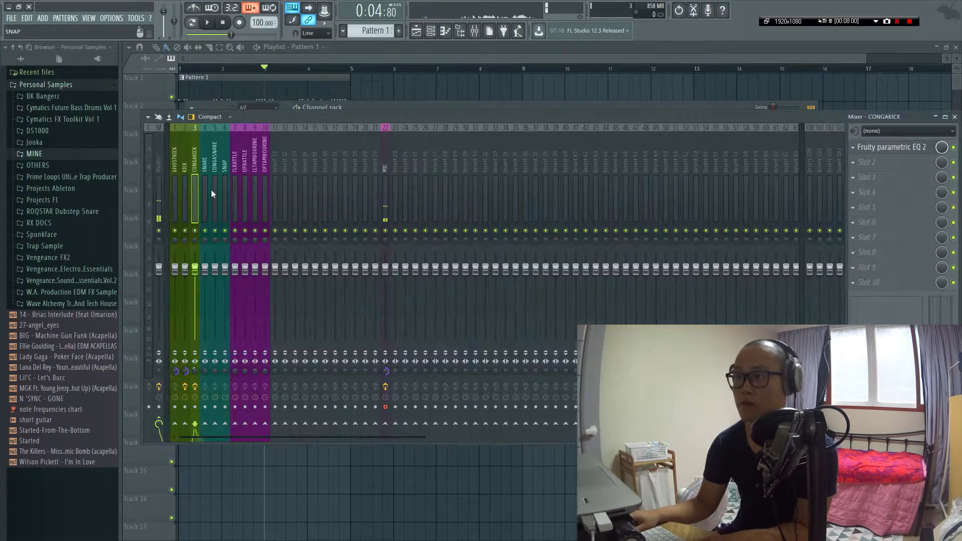
pyautogui.click(175, 166)
pyautogui.click(905, 151)
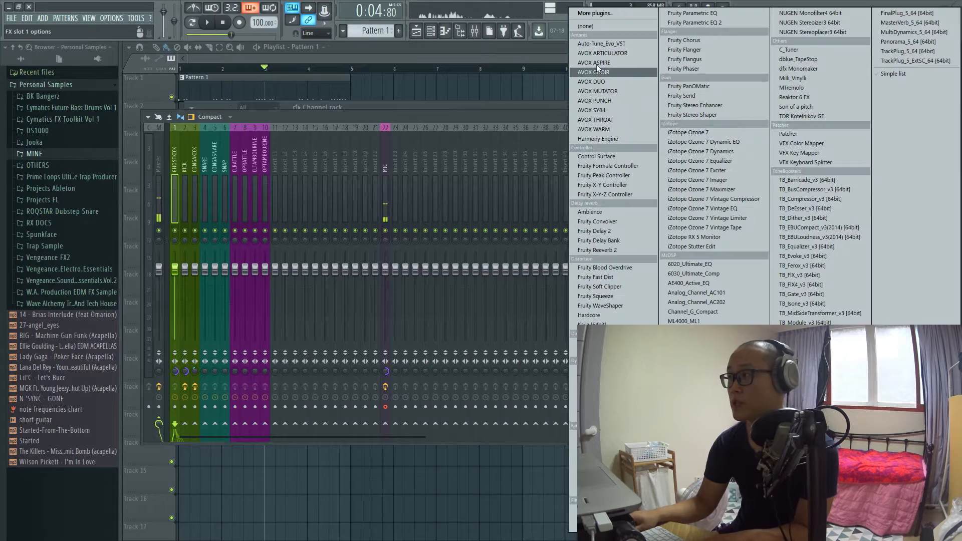
pyautogui.click(710, 23)
pyautogui.click(178, 145)
pyautogui.moveTo(232, 173)
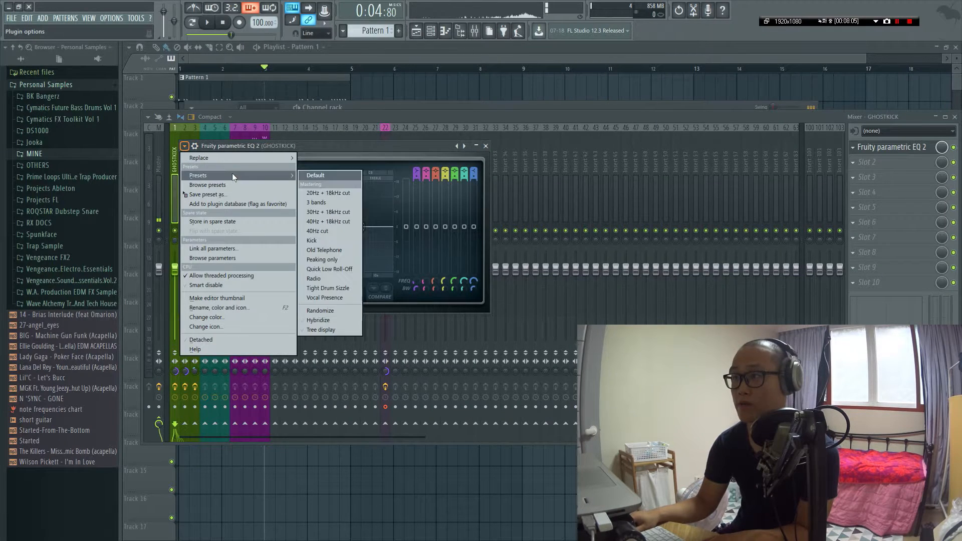
pyautogui.click(345, 195)
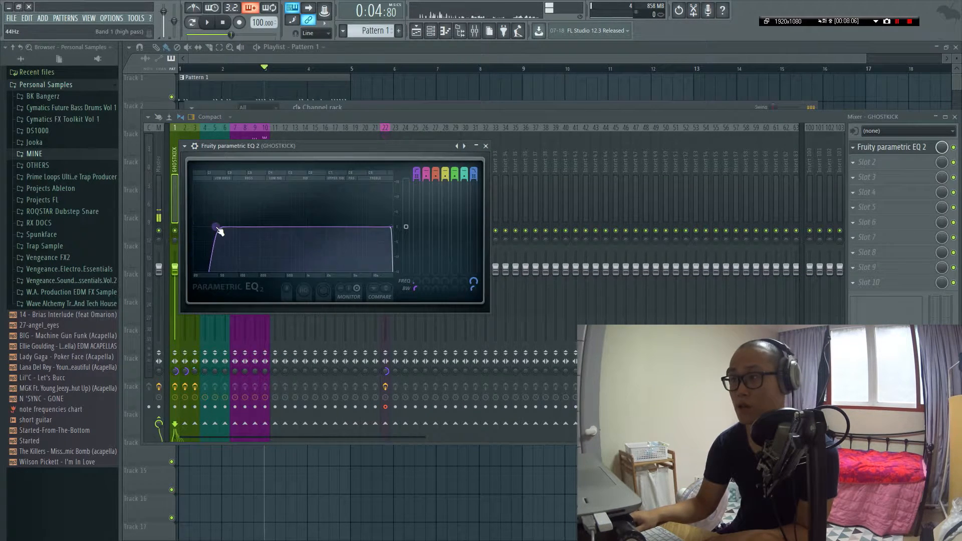
# - Raise the GHOSTKICK equalizer's high-pass band to about 83 Hz with a gentler slope during playback, and return to the channel rack
pyautogui.press('space')
pyautogui.moveTo(219, 231); pyautogui.dragTo(234, 227)
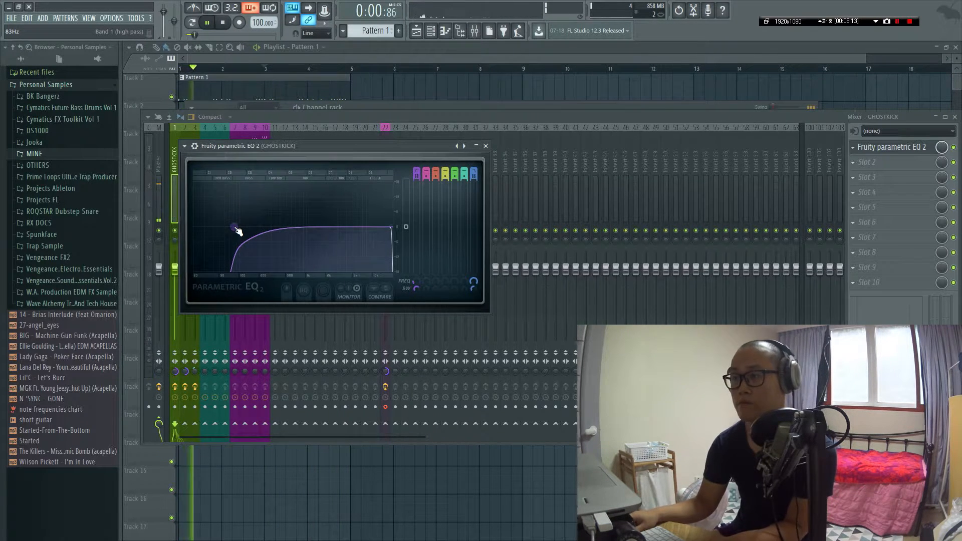
pyautogui.press('Escape')
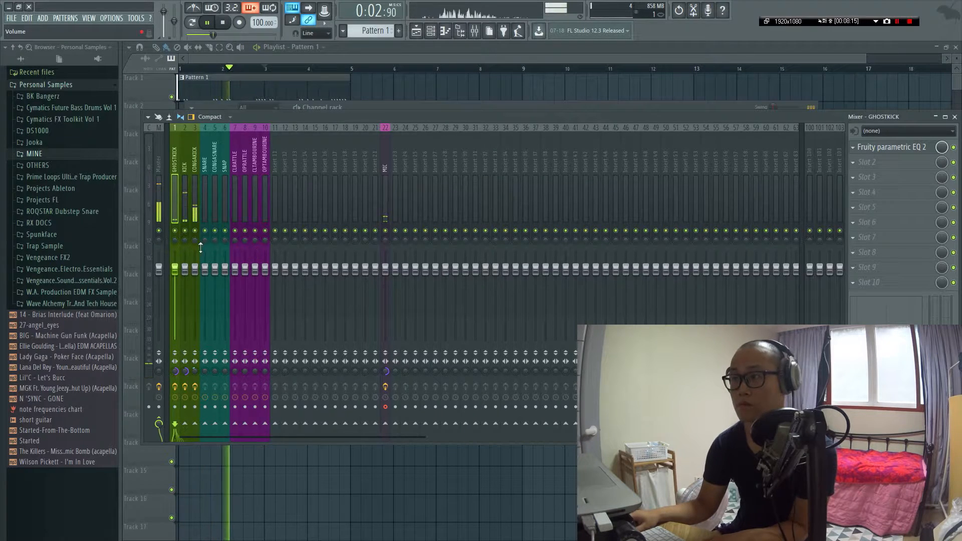
pyautogui.press('F9')
pyautogui.press('F6')
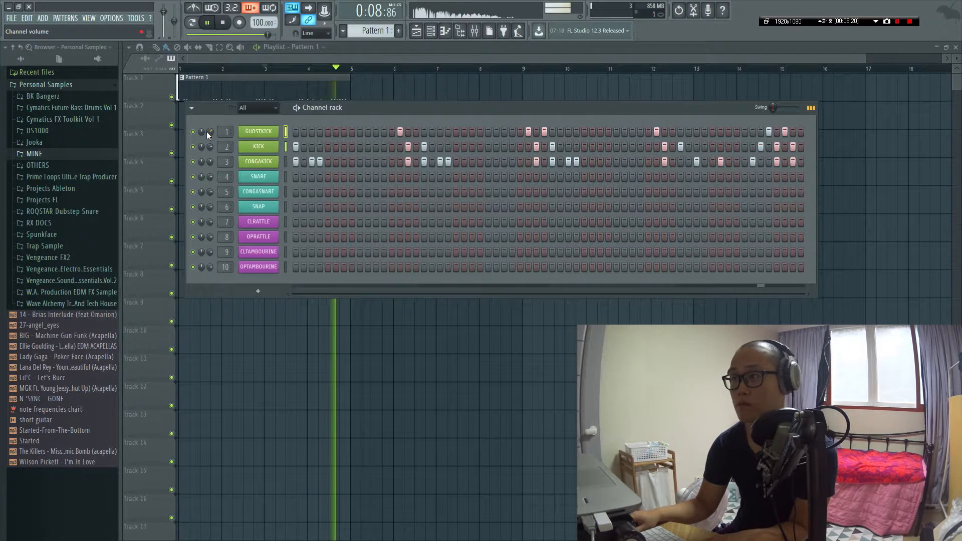
# - Solo the GHOSTKICK channel and restart playback to hear it alone
pyautogui.press('space')
pyautogui.rightClick(193, 132)
pyautogui.press('space')
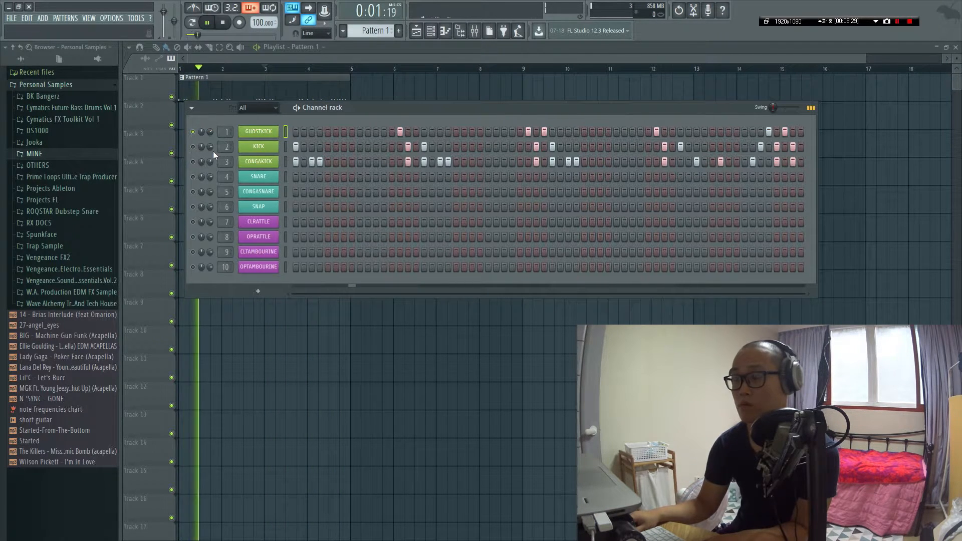
# - Steepen the GHOSTKICK equalizer's high-pass slope, set the band to about 60 Hz, close the equalizer and stop playback
pyautogui.press('F9')
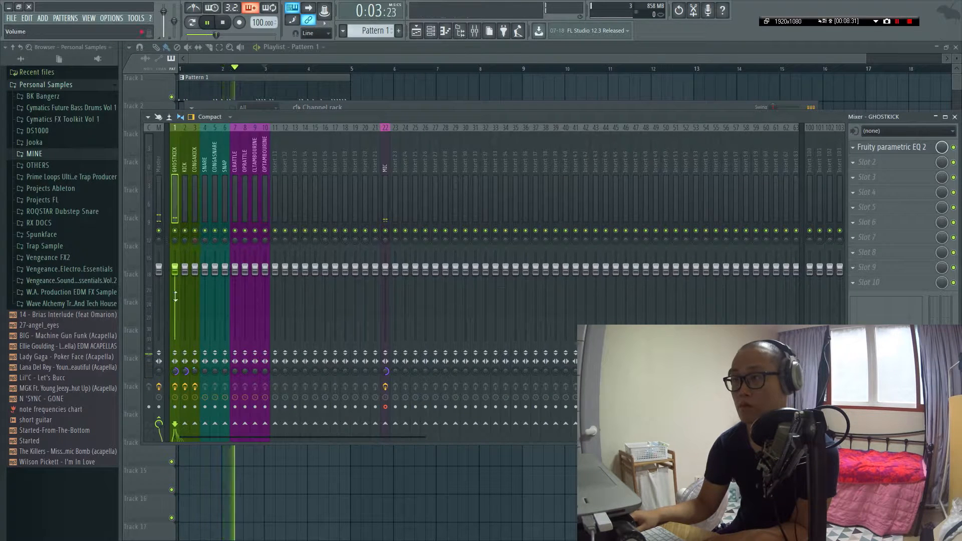
pyautogui.click(892, 148)
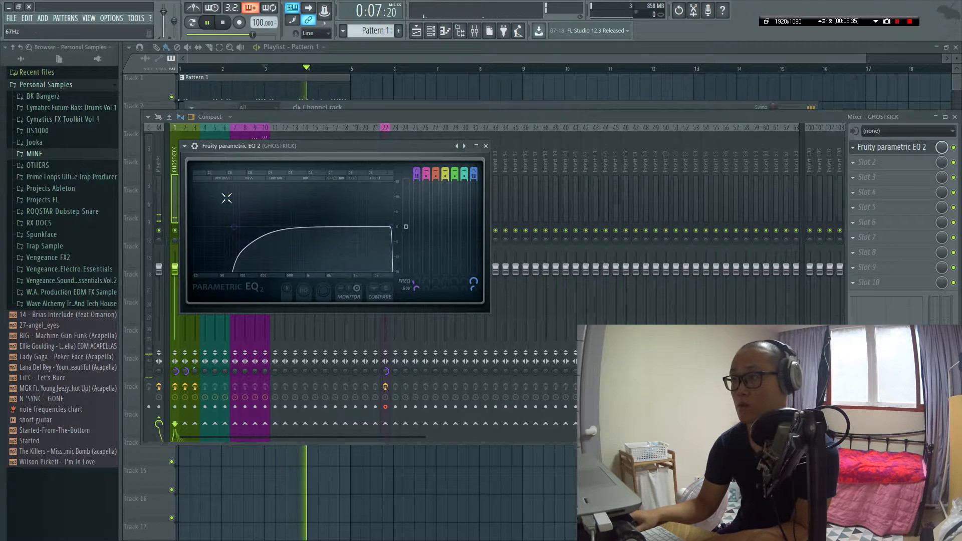
pyautogui.scroll(-5, 241, 230)
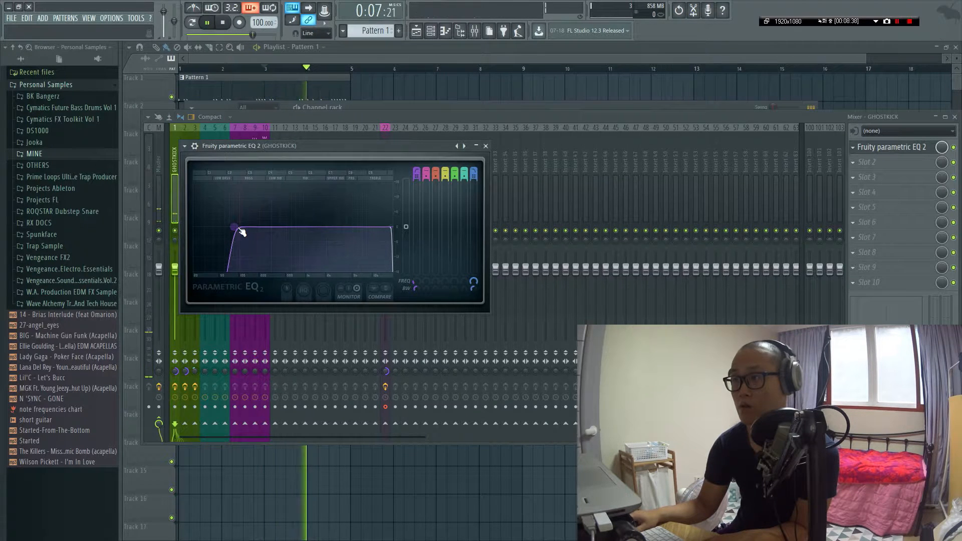
pyautogui.moveTo(240, 229); pyautogui.dragTo(226, 228)
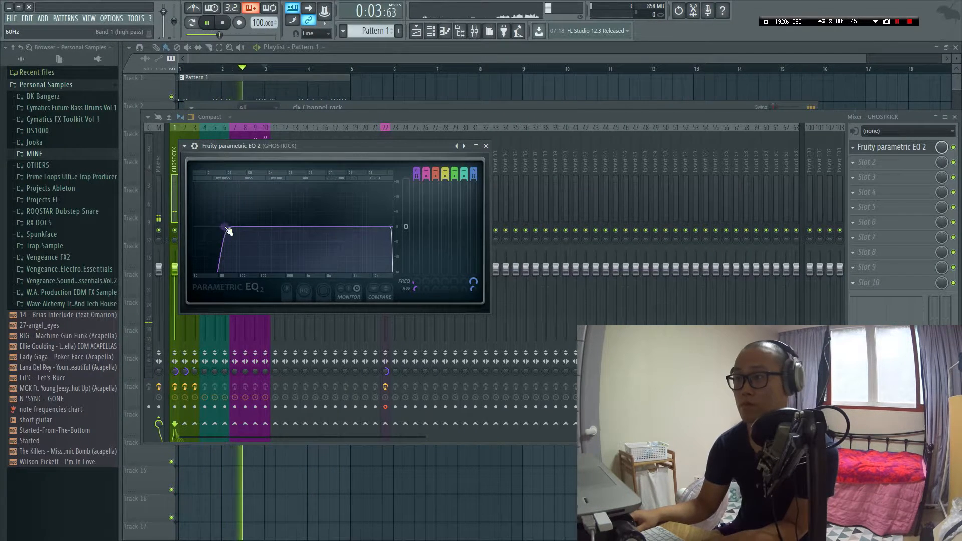
pyautogui.press('Escape')
pyautogui.press('space')
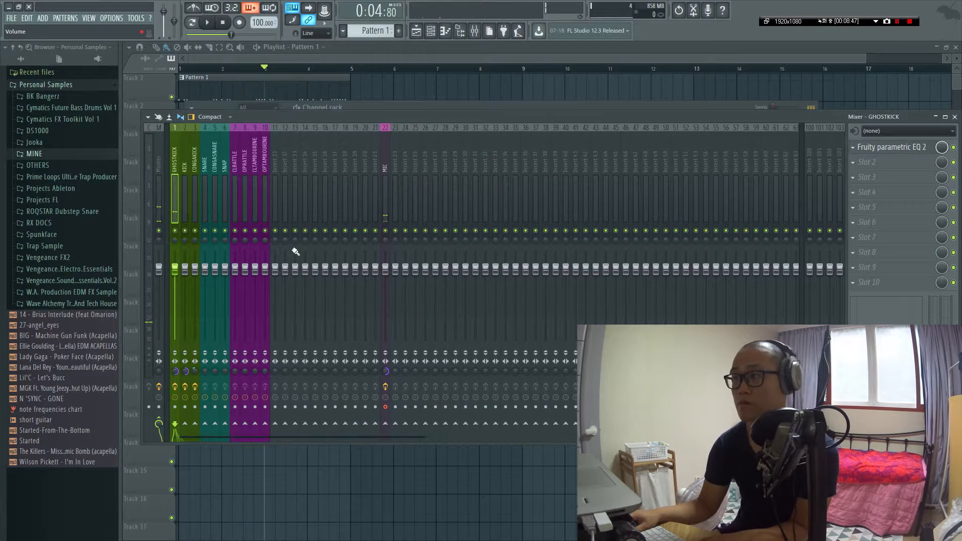
# - Return to the channel rack with all channels active, play the pattern, lower the CONGAKICK channel volume slightly and stop playback
pyautogui.press('F9')
pyautogui.press('space')
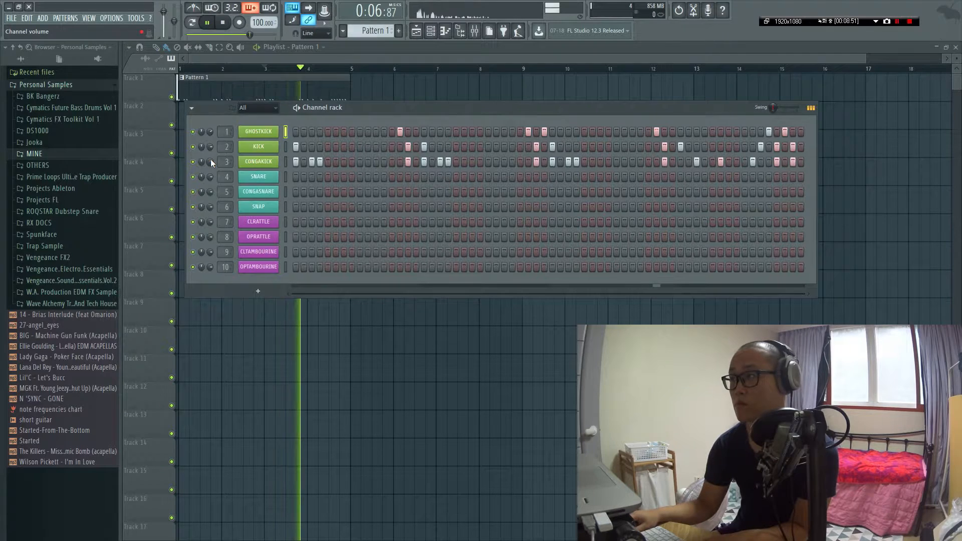
pyautogui.moveTo(210, 160); pyautogui.dragTo(210, 166)
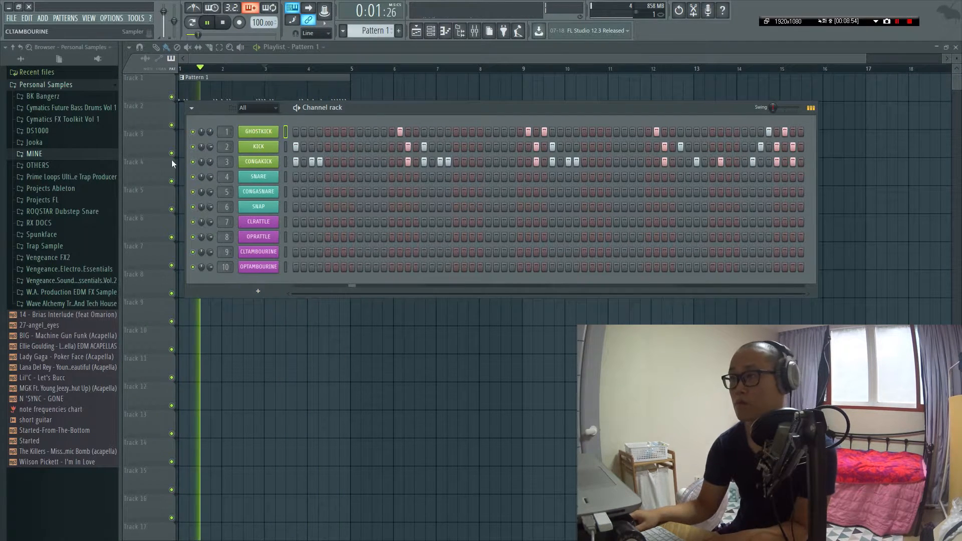
pyautogui.press('space')
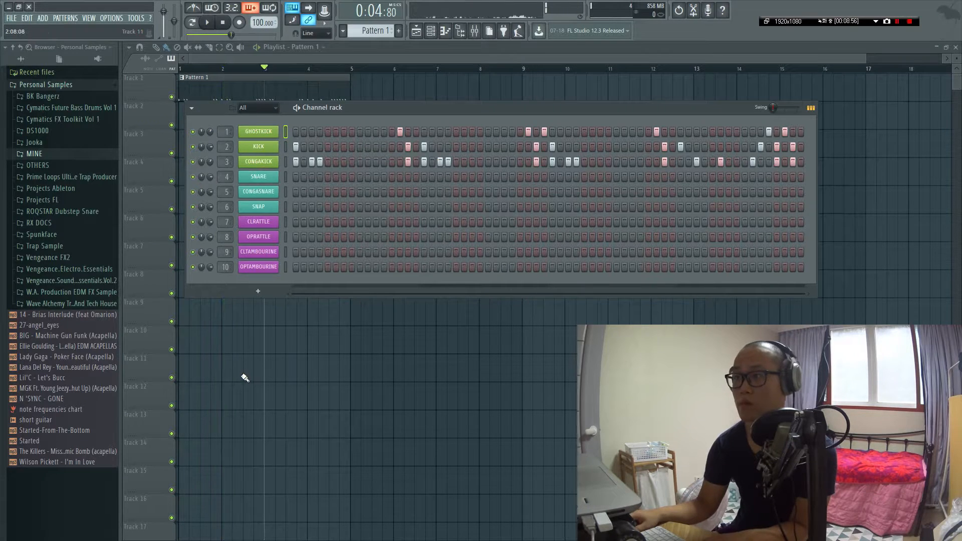
# - Audition the CONGASNARE sample and select the CONGAKICK channel to compare the two sounds
pyautogui.click(279, 193)
pyautogui.press('Escape')
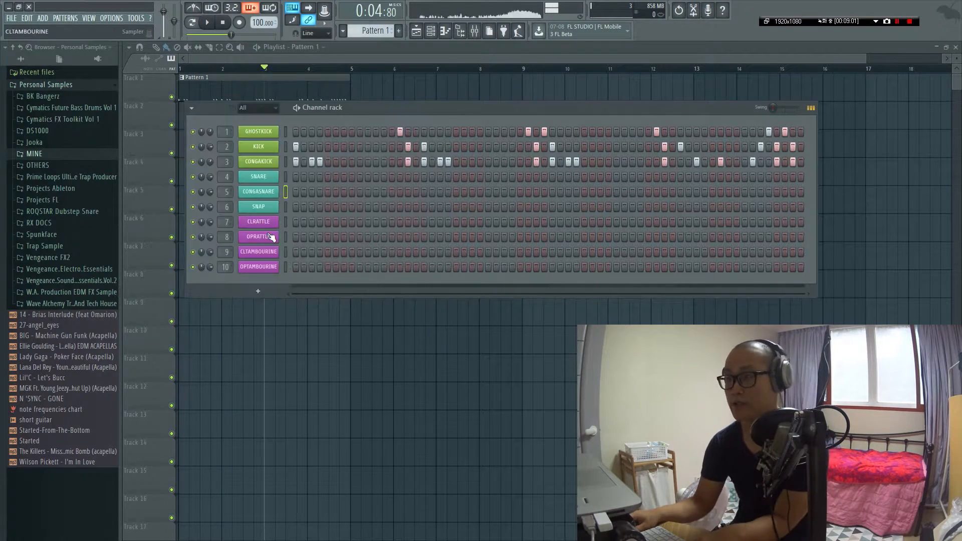
pyautogui.click(284, 193)
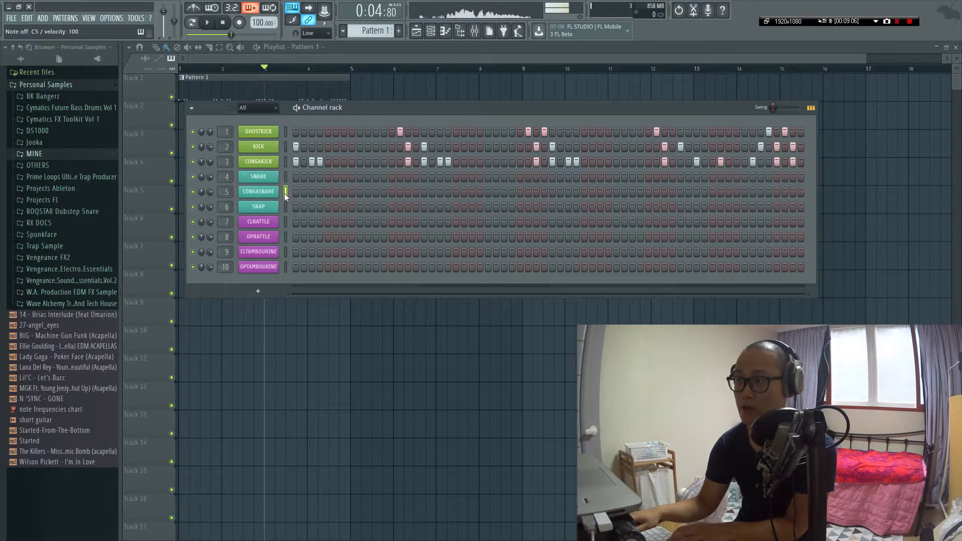
pyautogui.click(284, 162)
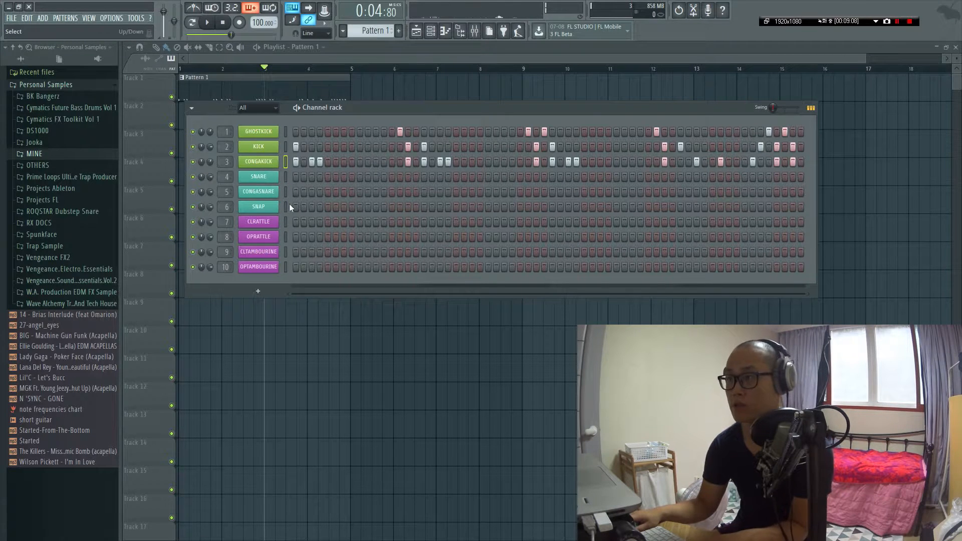
# - Place SNARE, CONGASNARE and SNAP hits together on step 9 of the pattern and start playback
pyautogui.click(283, 190)
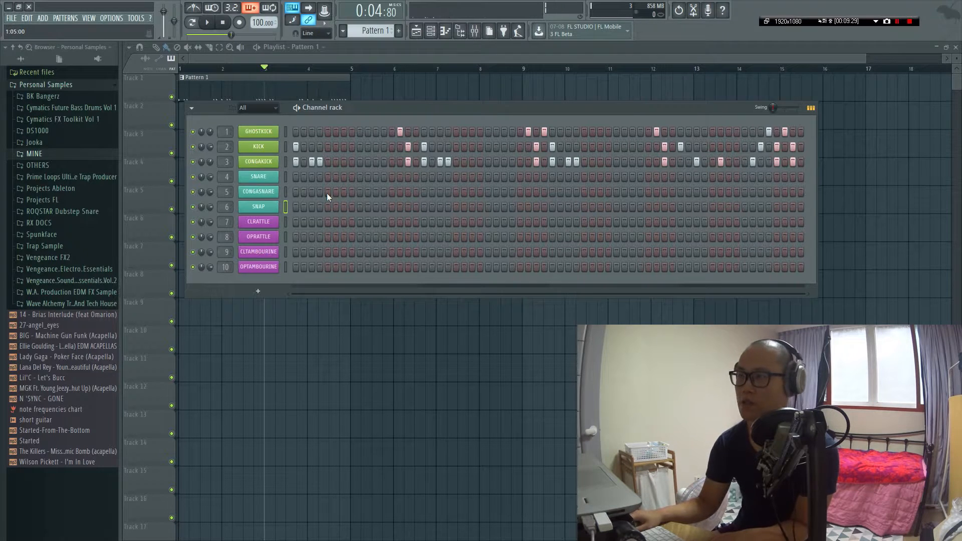
pyautogui.click(360, 179)
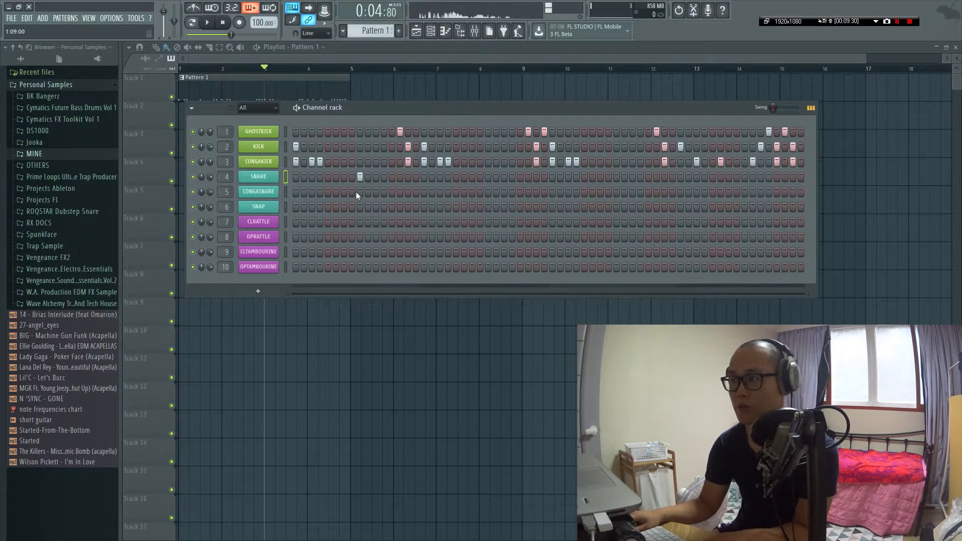
pyautogui.click(359, 192)
pyautogui.click(359, 206)
pyautogui.press('space')
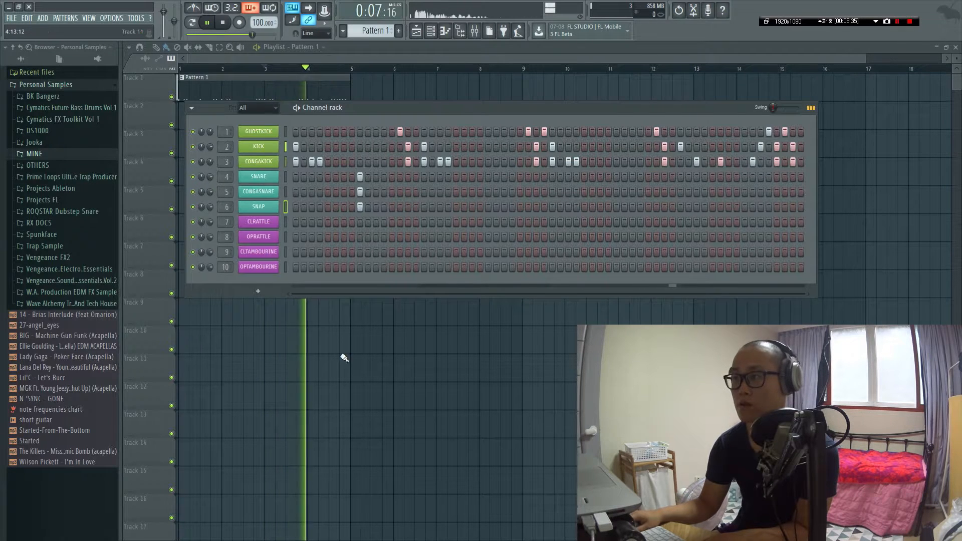
# - Replay the pattern from the start in the channel rack, fine-tune the CONGASNARE channel volume and stop playback
pyautogui.press('space')
pyautogui.press('F6')
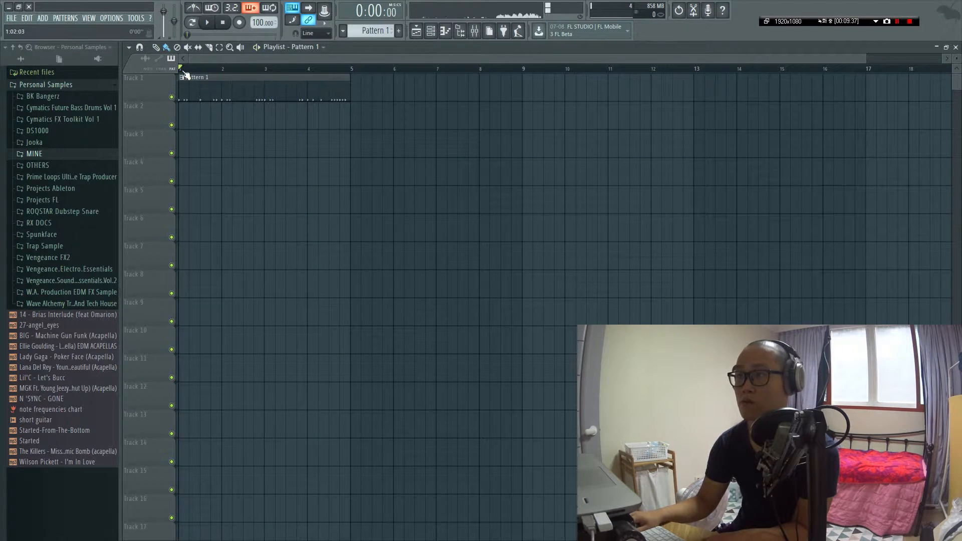
pyautogui.press('space')
pyautogui.press('F6')
pyautogui.press('space')
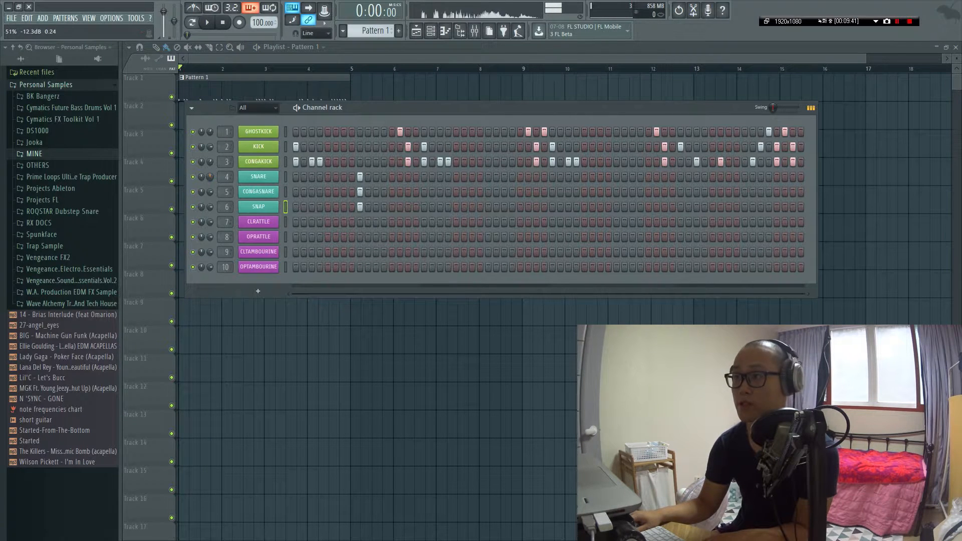
pyautogui.press('space')
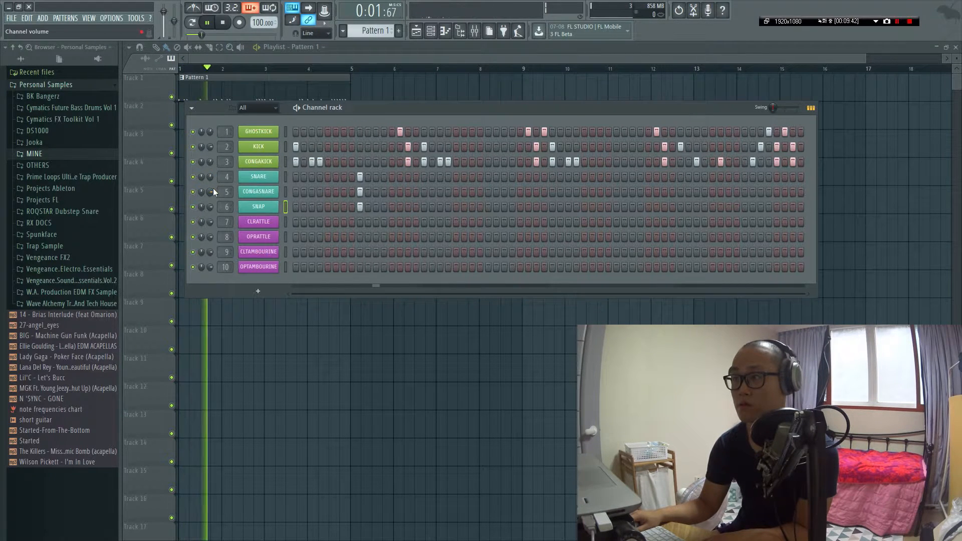
pyautogui.moveTo(212, 188); pyautogui.dragTo(210, 190)
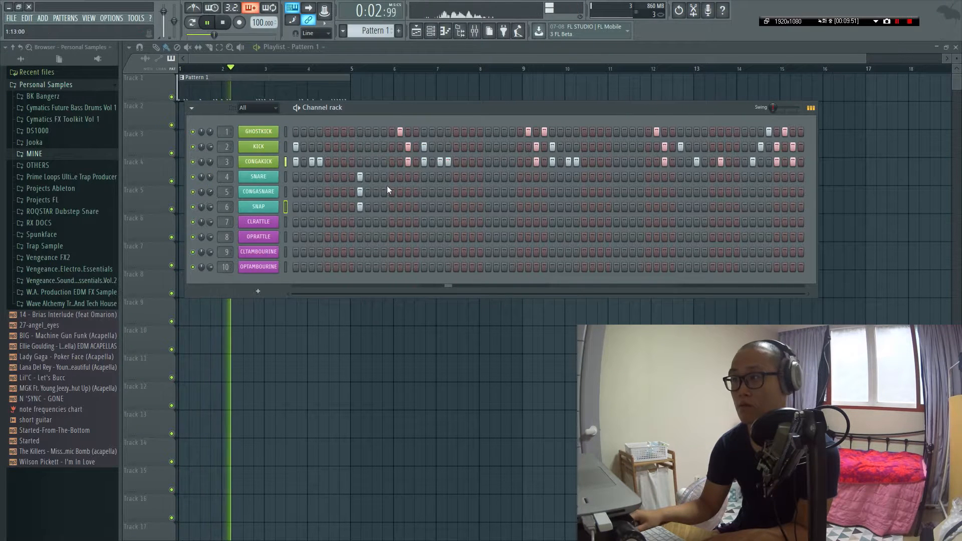
pyautogui.press('space')
# - Play the pattern, add layered SNARE, CONGASNARE and SNAP hits on steps 25, 41 and 57, and stop playback
pyautogui.rightClick(281, 179)
pyautogui.click(411, 181)
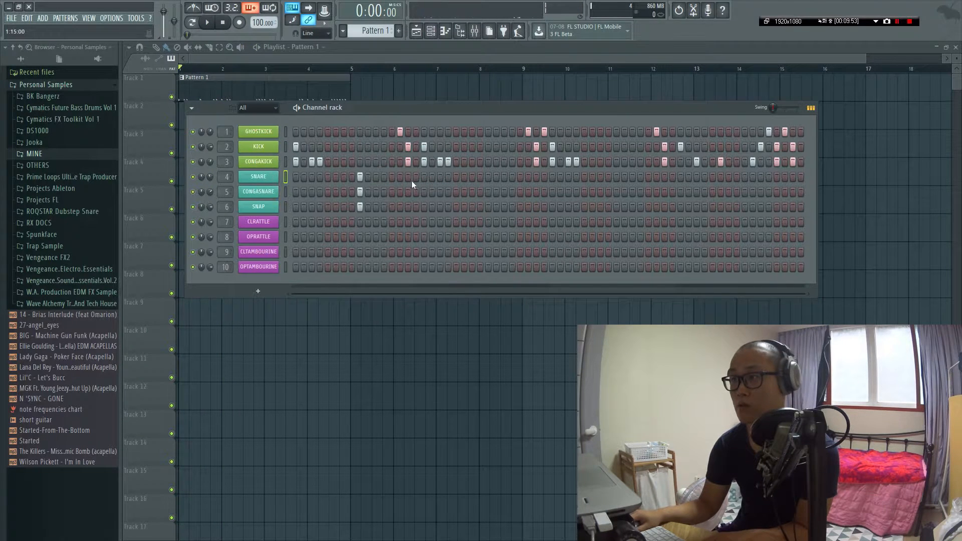
pyautogui.press('space')
pyautogui.moveTo(489, 177); pyautogui.dragTo(489, 206)
pyautogui.moveTo(617, 179); pyautogui.dragTo(619, 205)
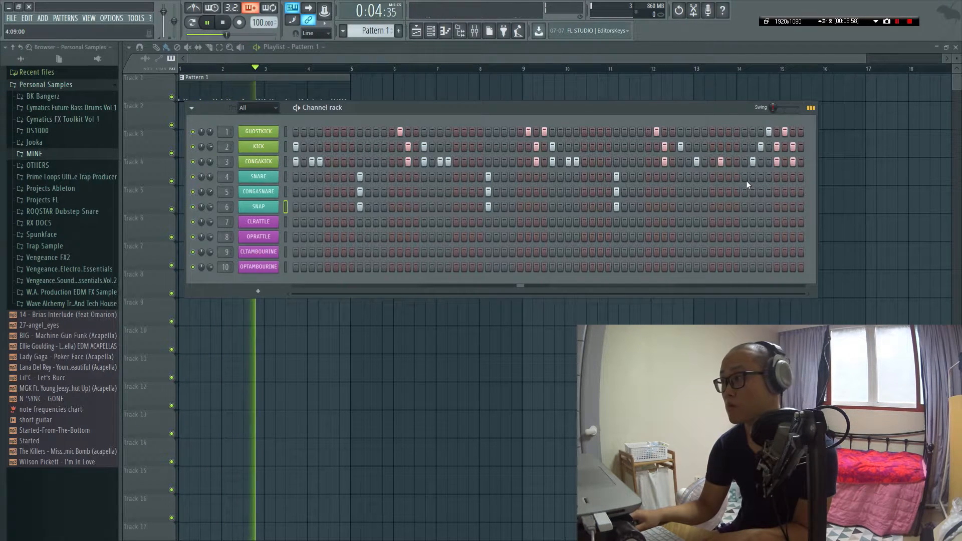
pyautogui.moveTo(745, 178); pyautogui.dragTo(747, 204)
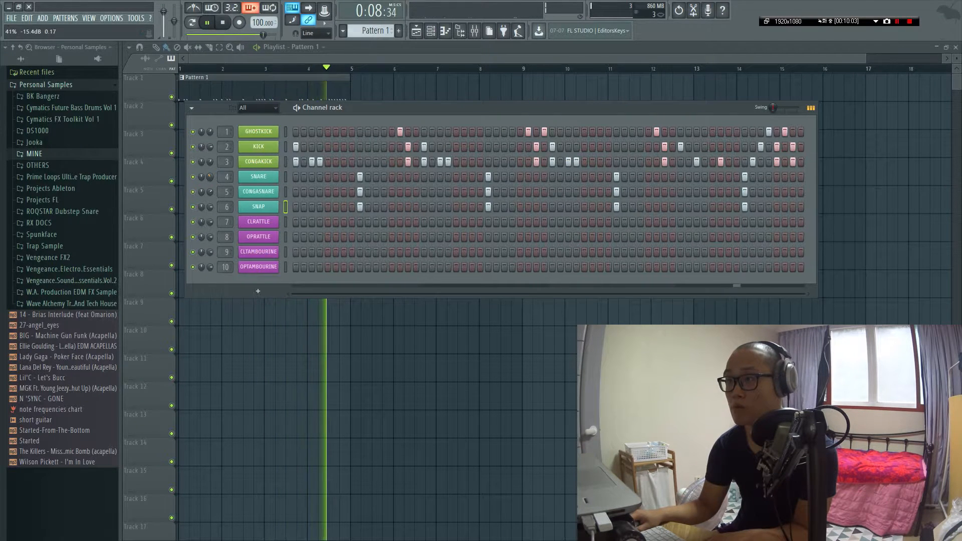
pyautogui.press('space')
# - Load Fruity Parametric EQ 2 on the SNARE mixer track and briefly play the pattern through it
pyautogui.click(226, 195)
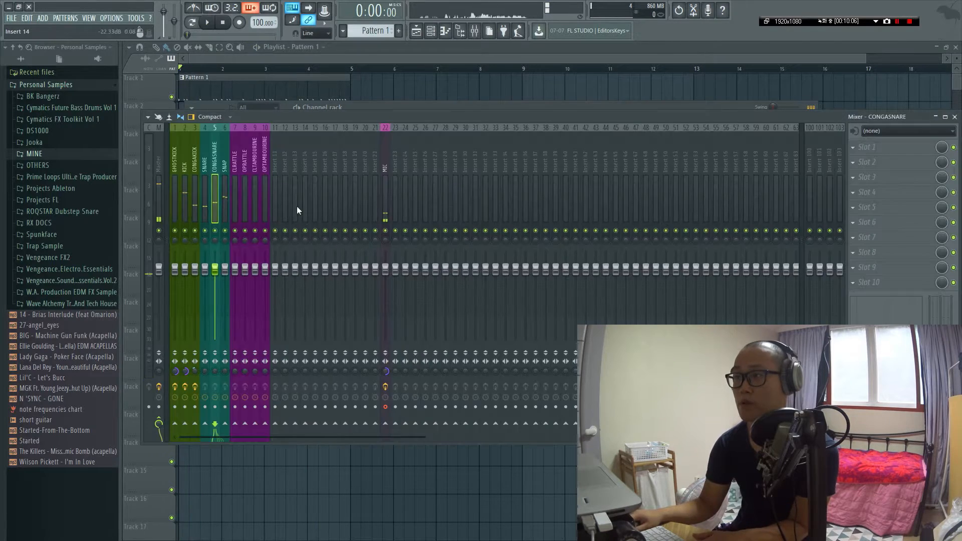
pyautogui.click(205, 167)
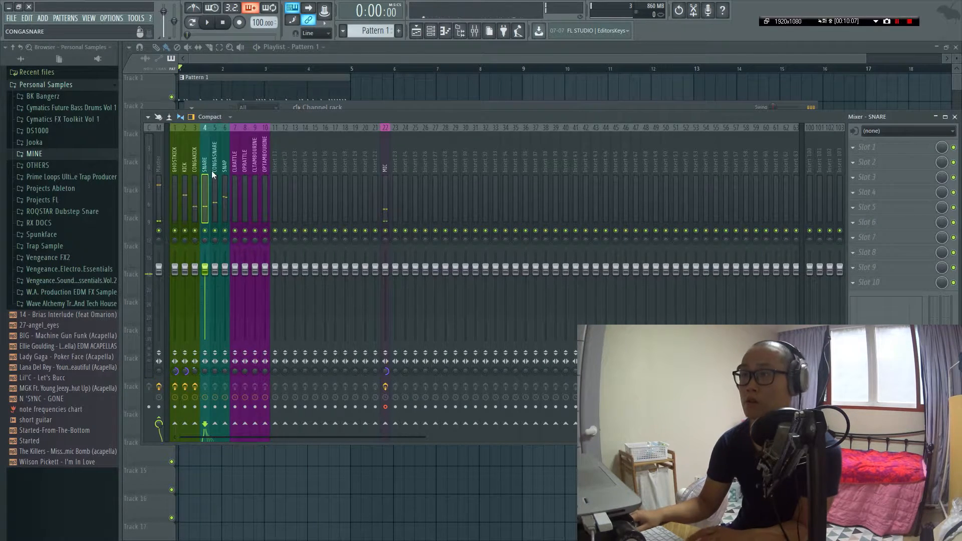
pyautogui.click(898, 153)
pyautogui.click(729, 23)
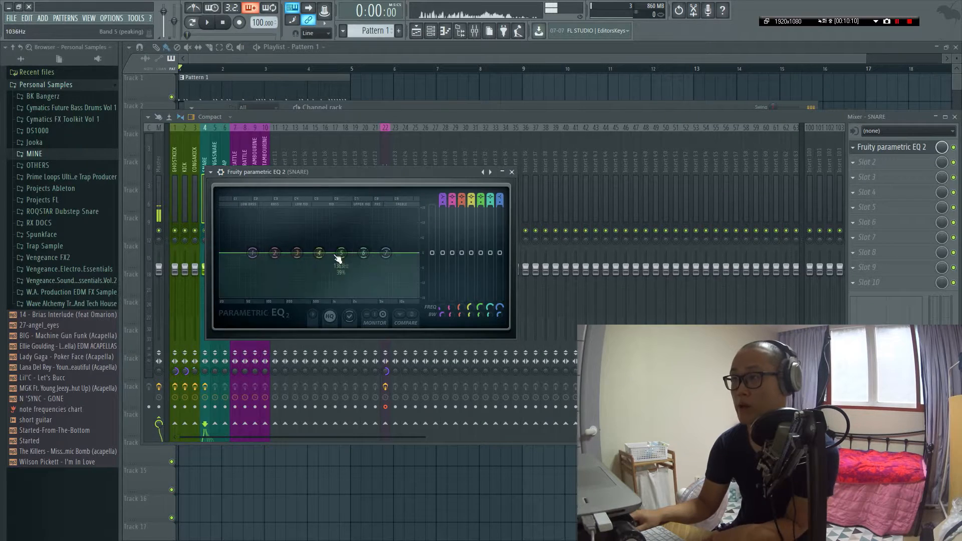
pyautogui.press('space')
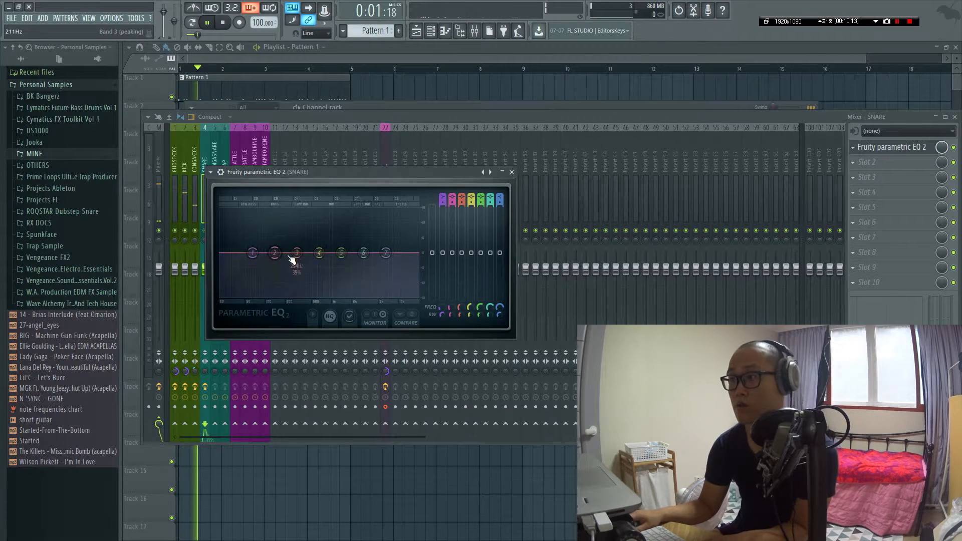
pyautogui.press('space')
pyautogui.click(211, 172)
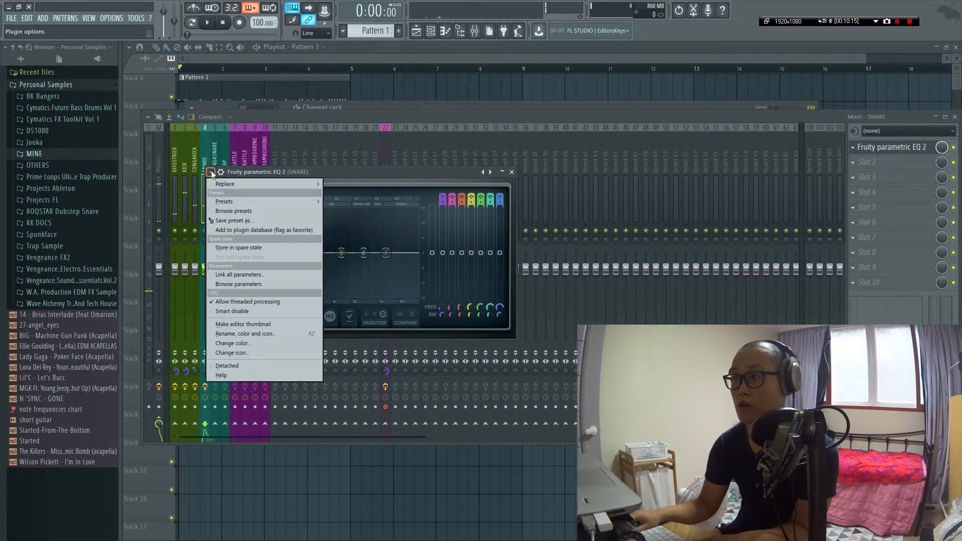
pyautogui.moveTo(259, 203)
pyautogui.click(345, 217)
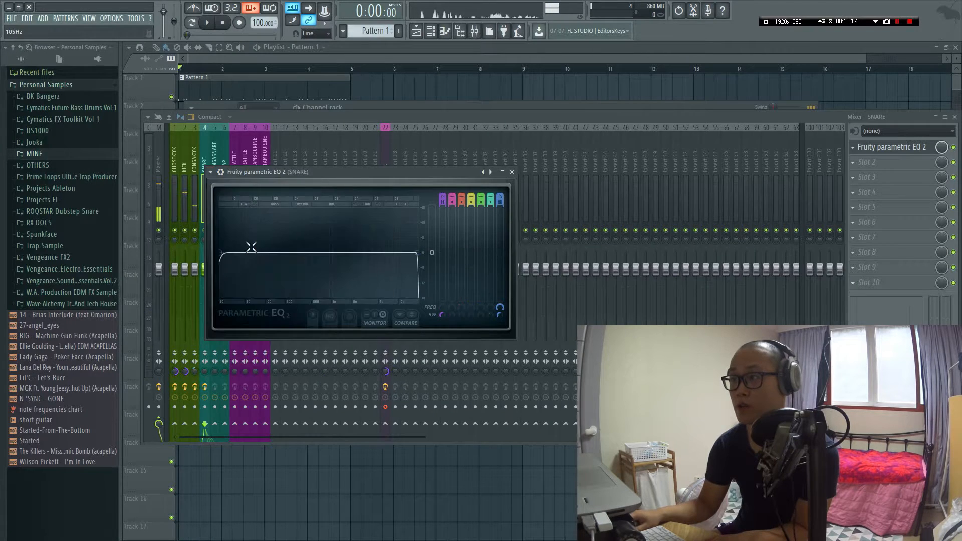
pyautogui.click(211, 172)
pyautogui.moveTo(287, 202)
pyautogui.click(358, 202)
# - Set band 1 of the SNARE equalizer to a high-pass filter with the Steep 8 order and start playback
pyautogui.press('space')
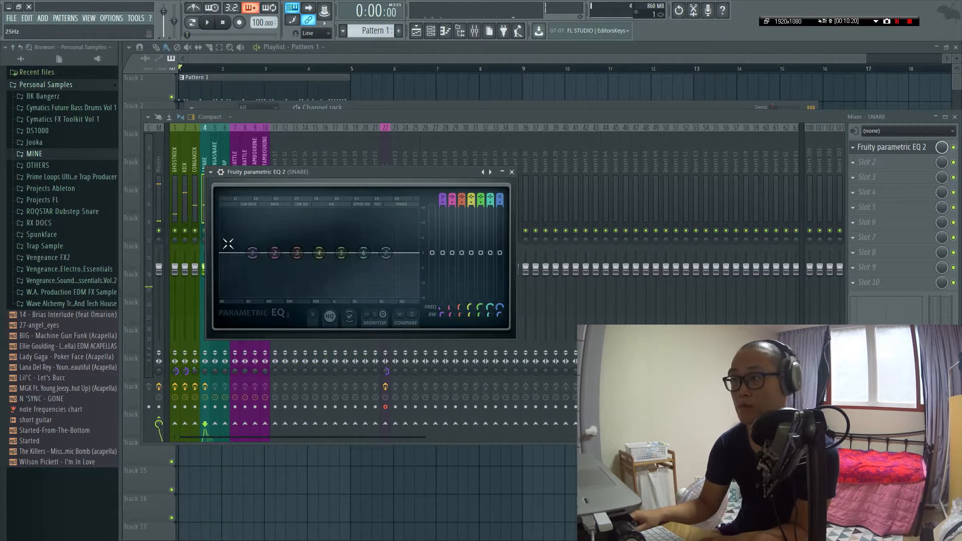
pyautogui.moveTo(262, 290)
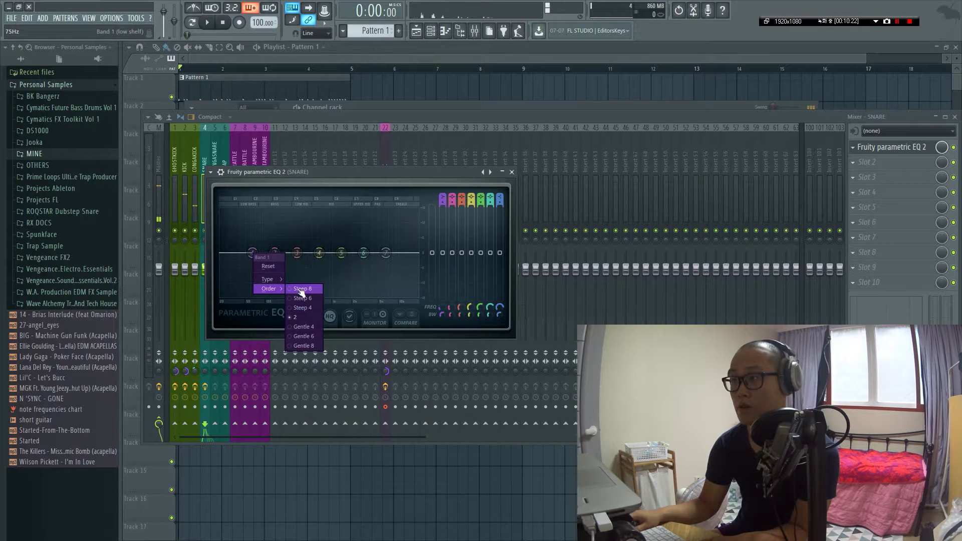
pyautogui.click(301, 289)
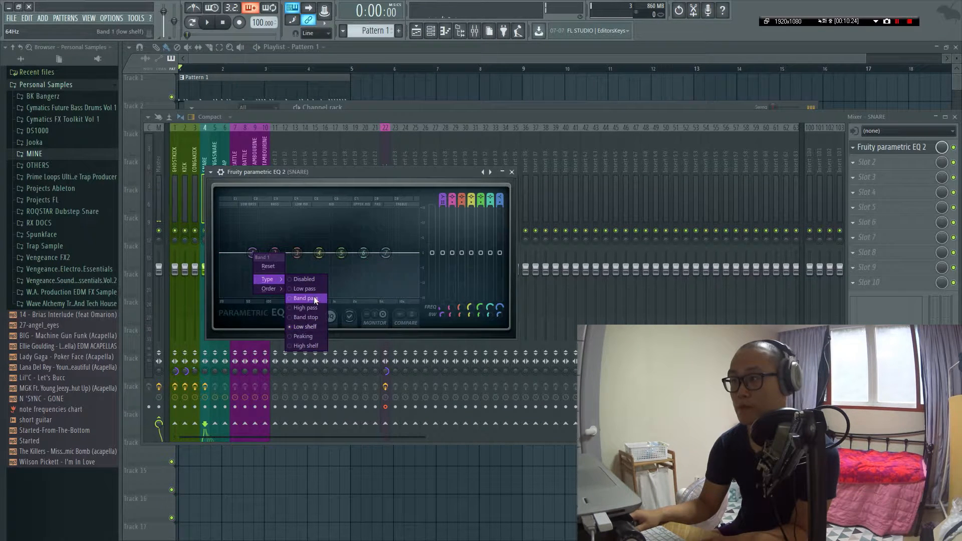
pyautogui.click(306, 307)
pyautogui.press('space')
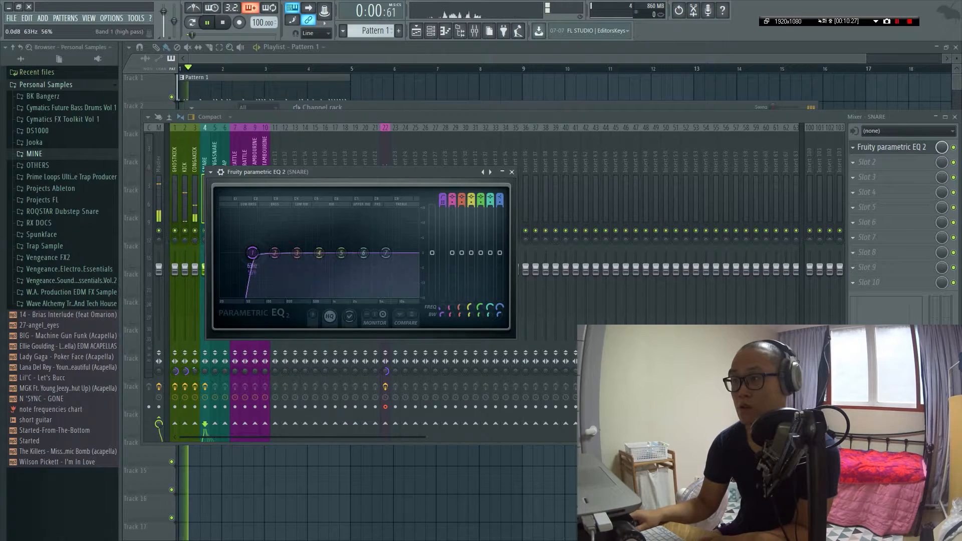
# - Raise the SNARE high-pass cutoff, slightly boost band 3, raise the band 7 high shelf at a lower frequency, and close the equalizer
pyautogui.moveTo(252, 253); pyautogui.dragTo(298, 243)
pyautogui.moveTo(386, 252); pyautogui.dragTo(361, 238)
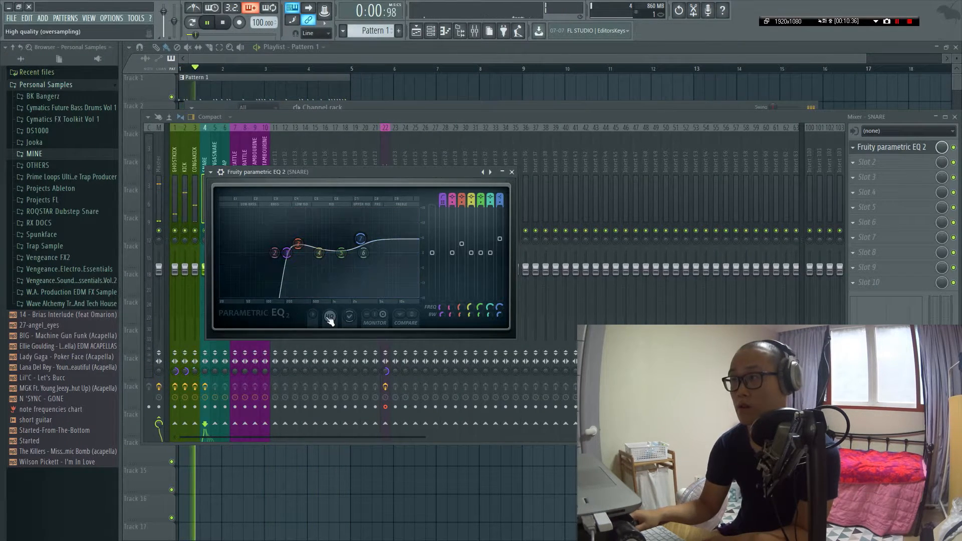
pyautogui.press('Escape')
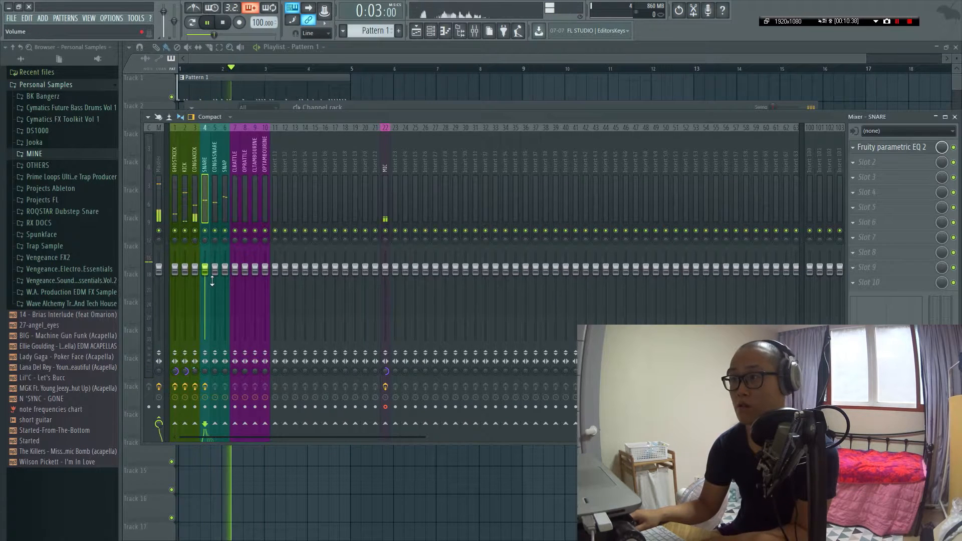
# - Lower the SNARE mixer fader slightly during playback and stop the pattern
pyautogui.press('space')
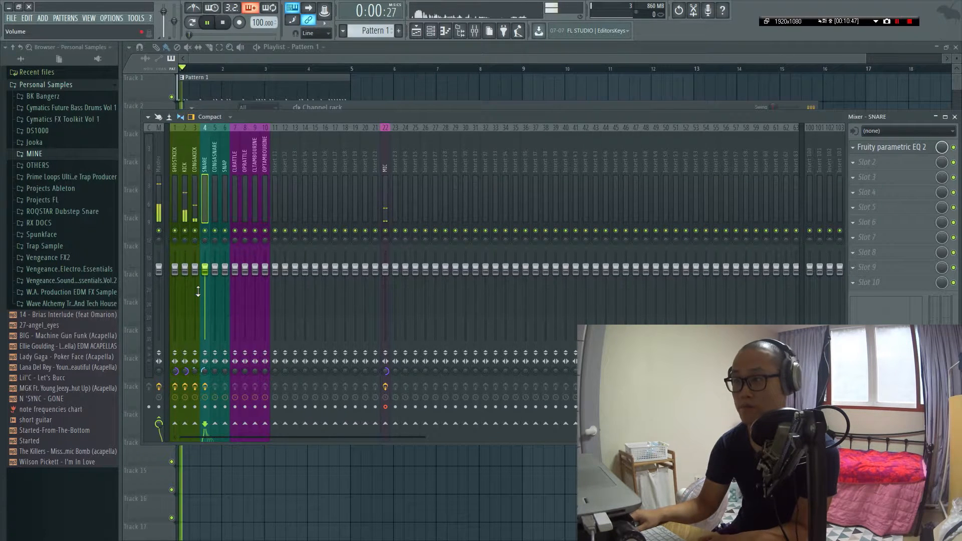
pyautogui.moveTo(210, 276); pyautogui.dragTo(210, 286)
pyautogui.press('space')
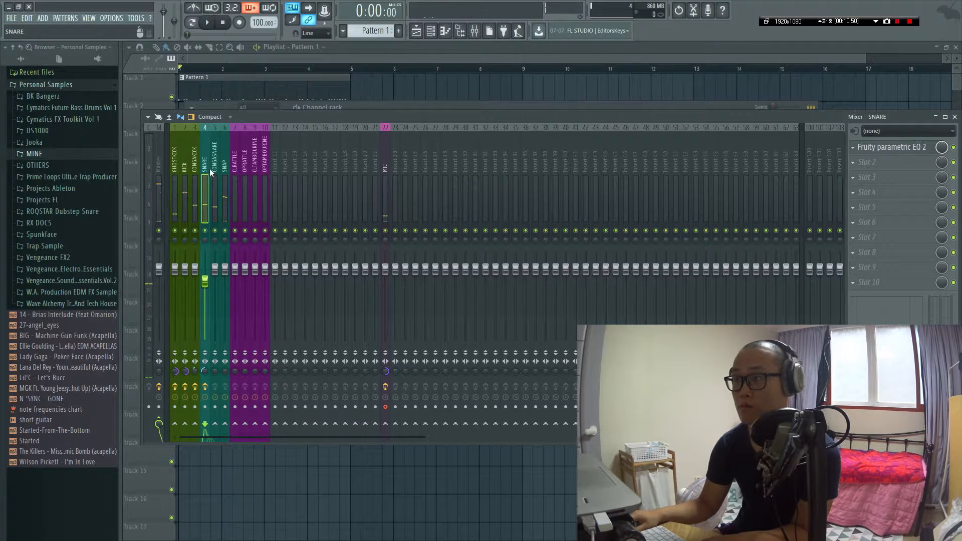
# - Load Fruity Parametric EQ 2 on the CONGASNARE mixer track and start playback
pyautogui.click(215, 168)
pyautogui.click(862, 152)
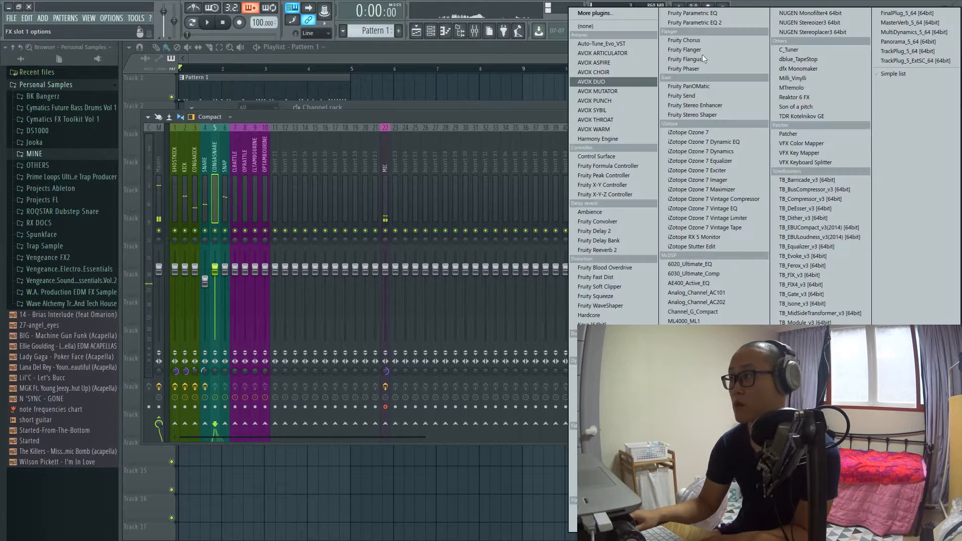
pyautogui.click(733, 25)
pyautogui.press('space')
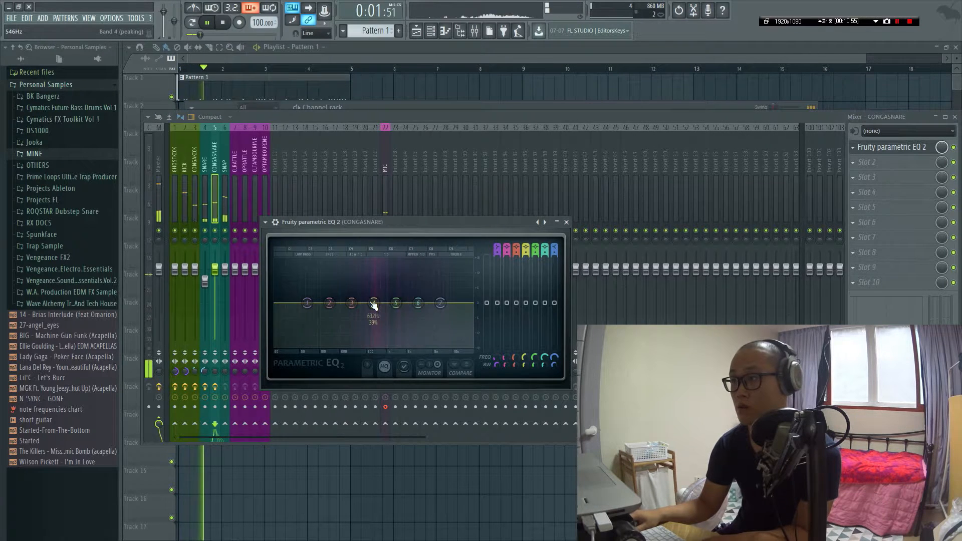
# - High-pass the CONGASNARE lows with band 1, boost band 4 about 3.5 dB near 644 Hz, close the equalizer and stop playback
pyautogui.rightClick(307, 303)
pyautogui.moveTo(331, 338)
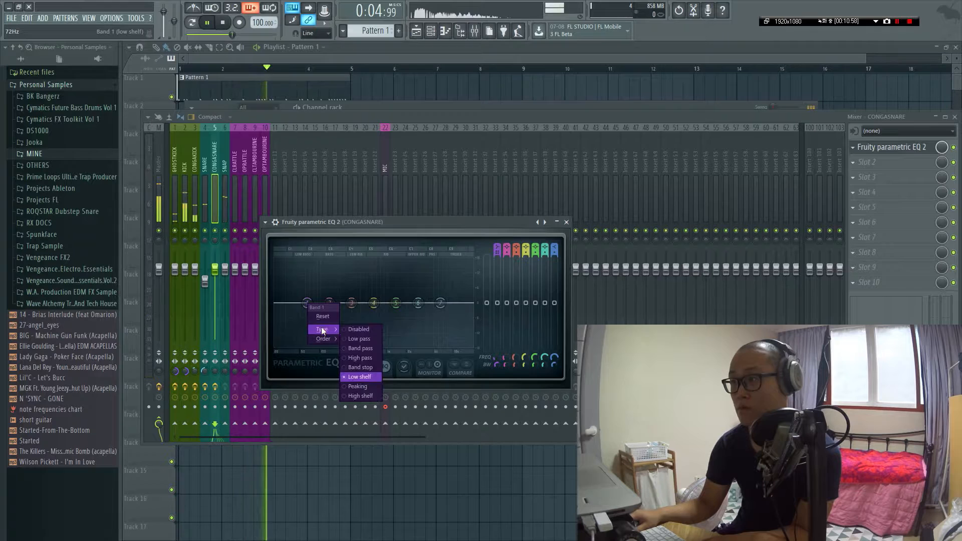
pyautogui.click(359, 357)
pyautogui.moveTo(308, 303); pyautogui.dragTo(374, 294)
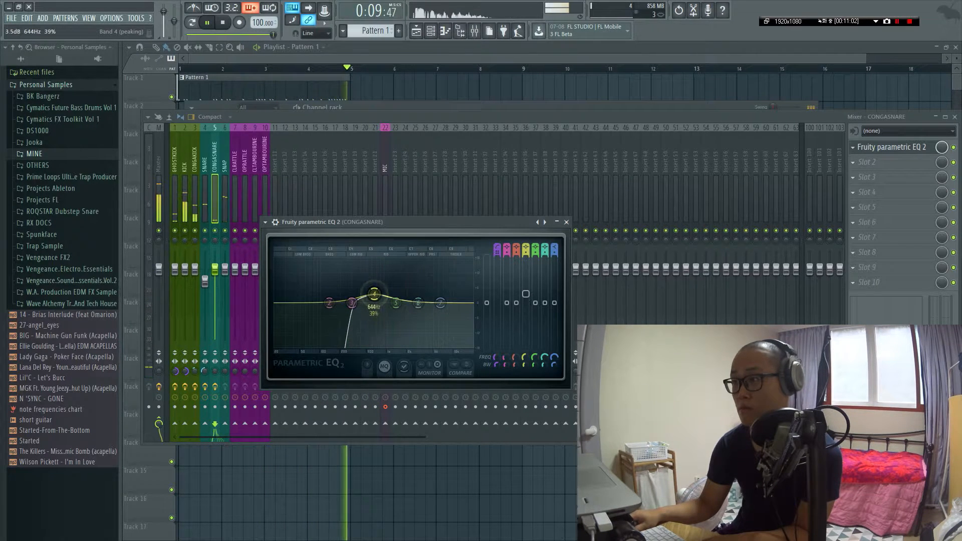
pyautogui.press('Escape')
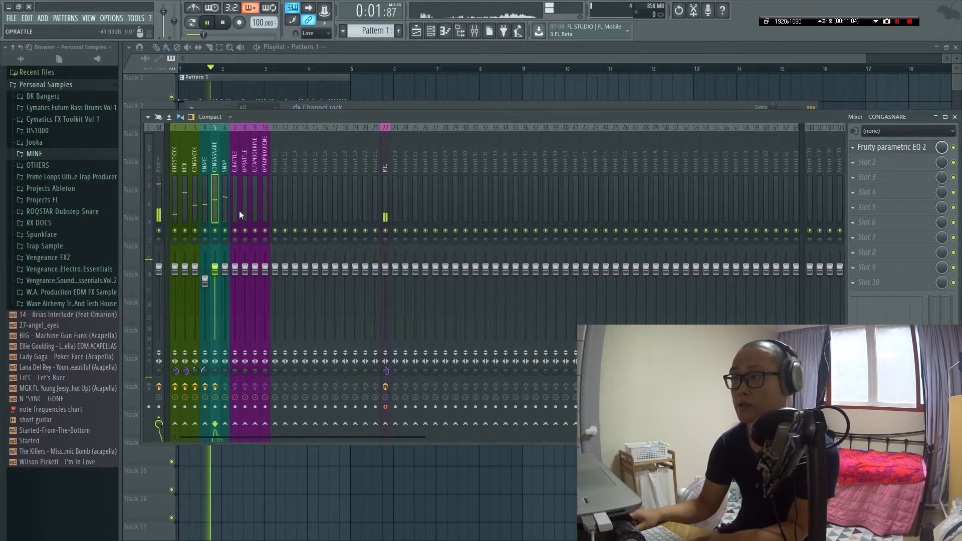
pyautogui.press('space')
# - Reopen the SNARE equalizer, cut band 4 by about 5.6 dB near 650 Hz, and close it
pyautogui.click(205, 166)
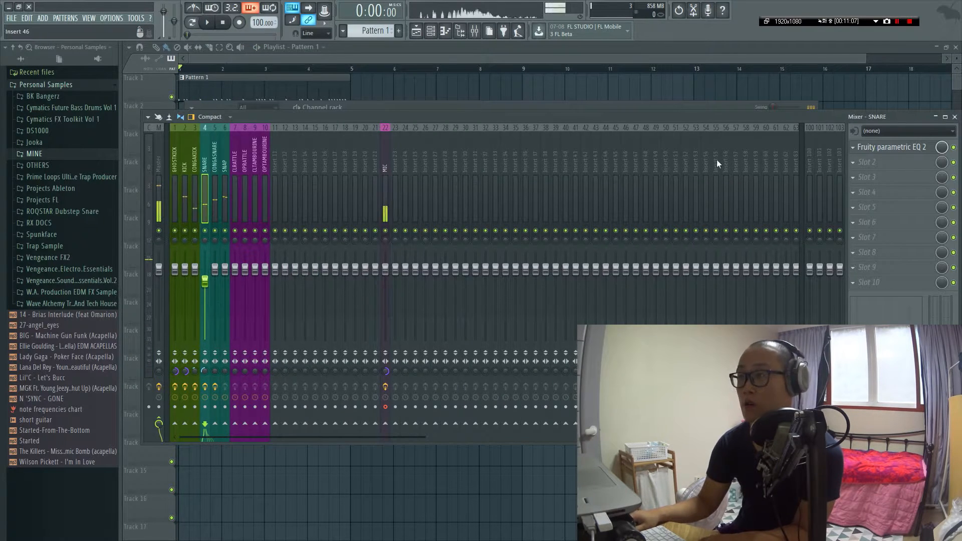
pyautogui.click(917, 149)
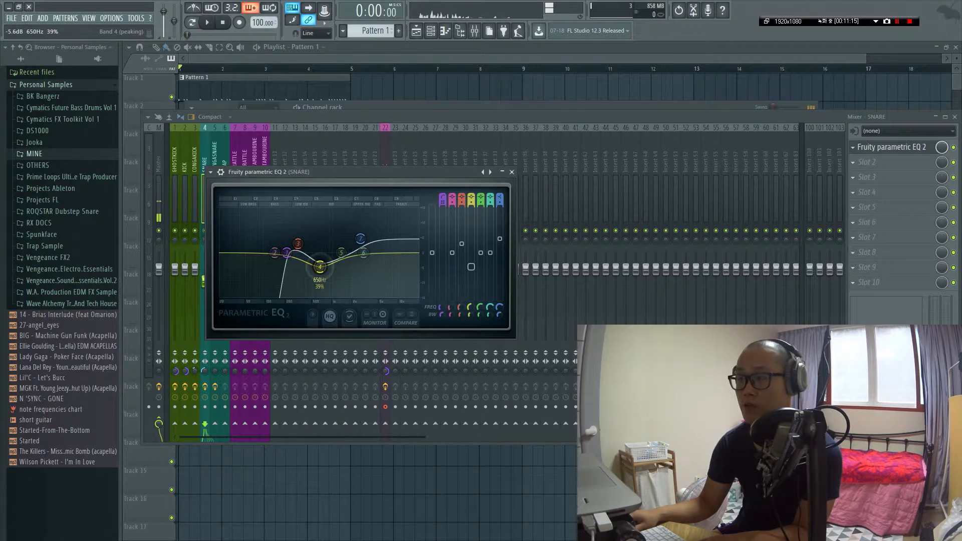
pyautogui.press('Escape')
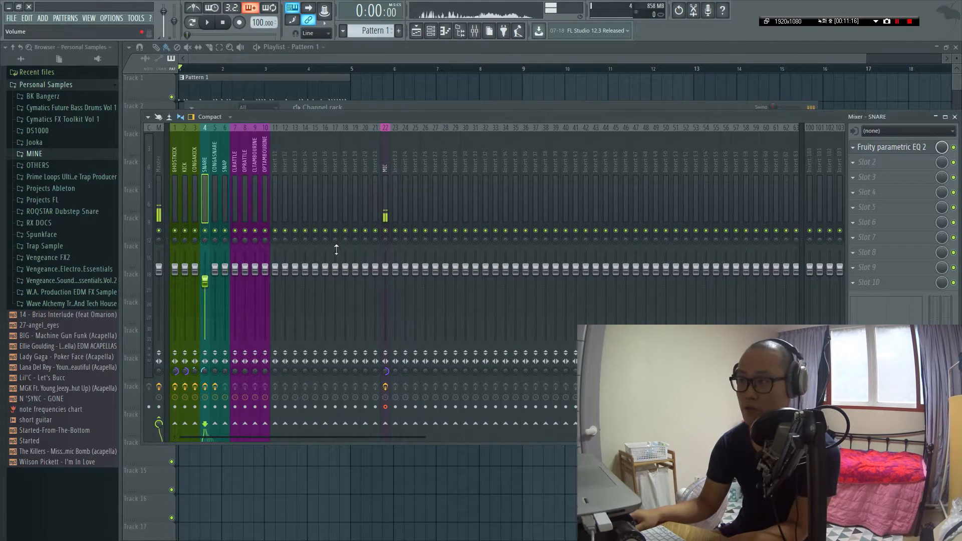
# - Reopen the CONGASNARE equalizer, lower its band 7 high shelf in level and frequency during playback, and close it
pyautogui.click(214, 161)
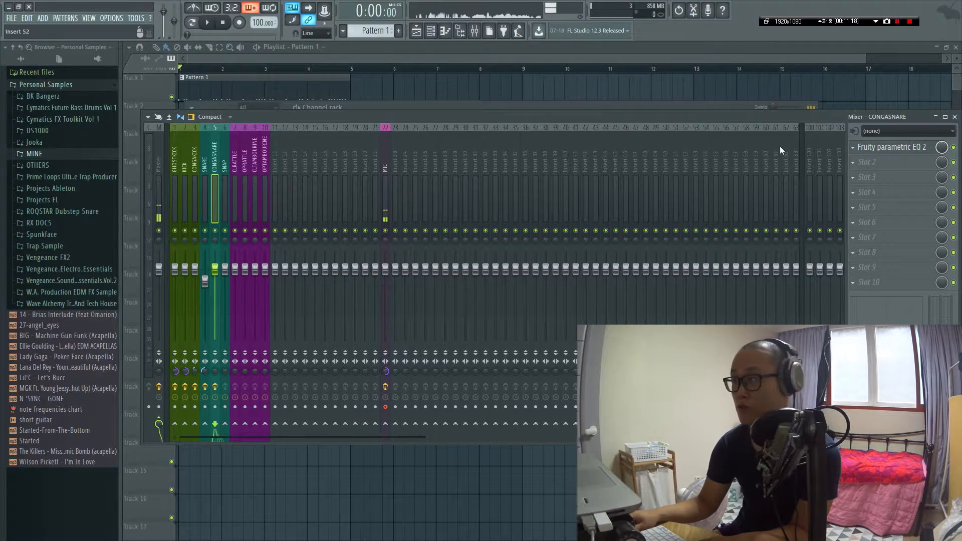
pyautogui.click(928, 150)
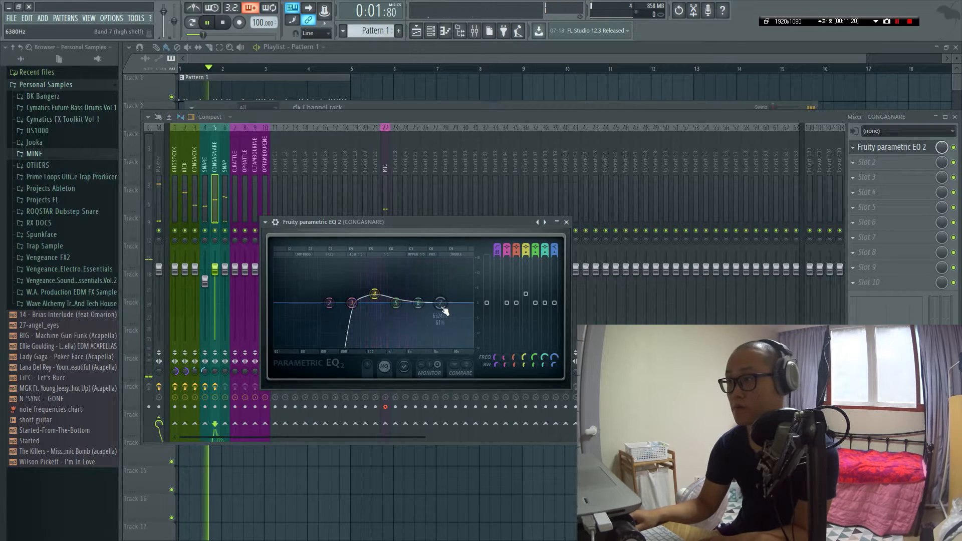
pyautogui.moveTo(444, 313); pyautogui.dragTo(424, 316)
pyautogui.press('Escape')
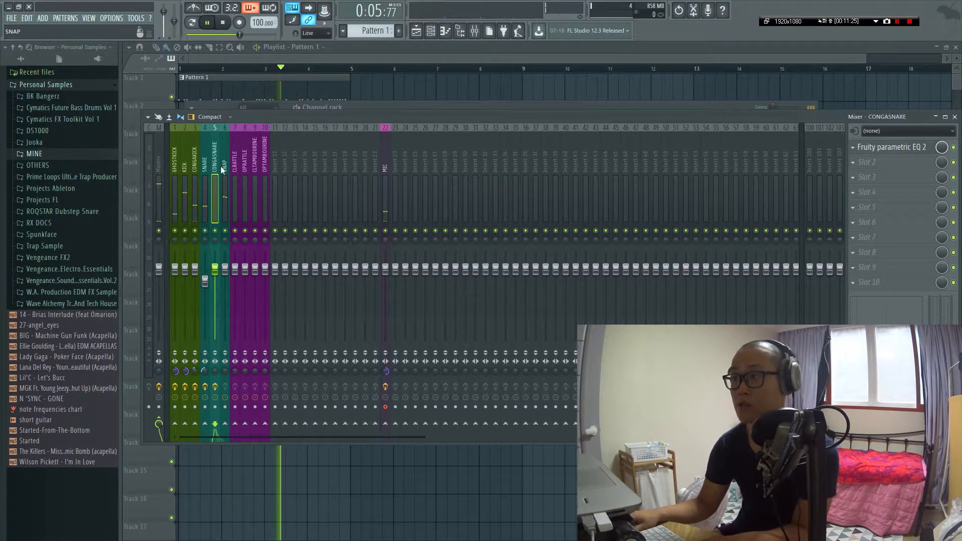
# - Widen the SNAP mixer track's stereo separation and lower its level to about -4.2 dB during playback, then stop playback
pyautogui.click(221, 194)
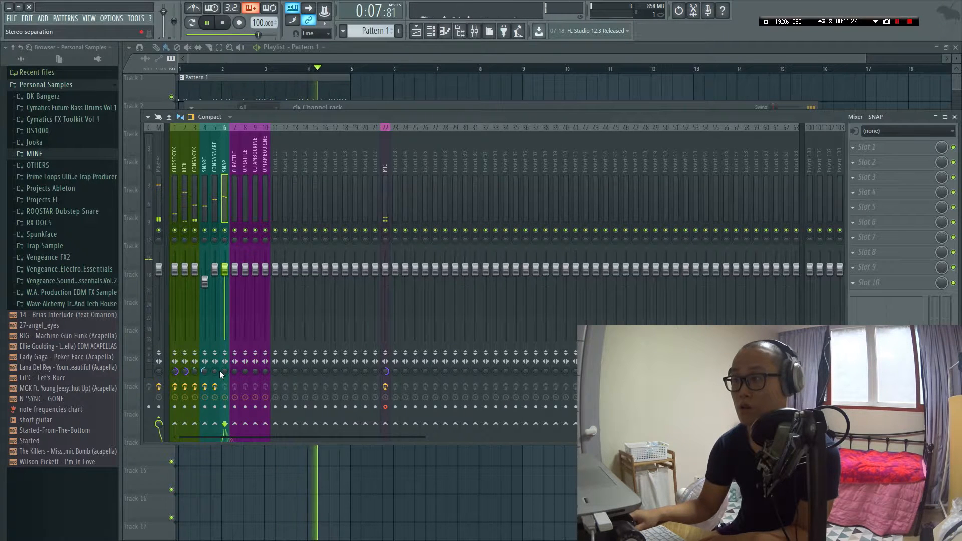
pyautogui.press('space')
pyautogui.moveTo(224, 372); pyautogui.dragTo(224, 368)
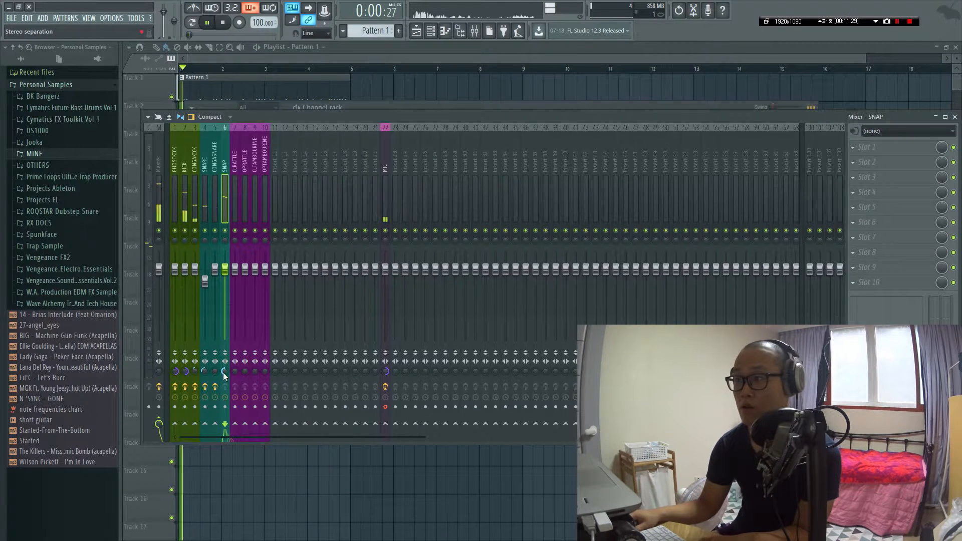
pyautogui.moveTo(225, 269)
pyautogui.mouseDown()
pyautogui.moveTo(228, 298)
pyautogui.moveTo(225, 285)
pyautogui.mouseUp()
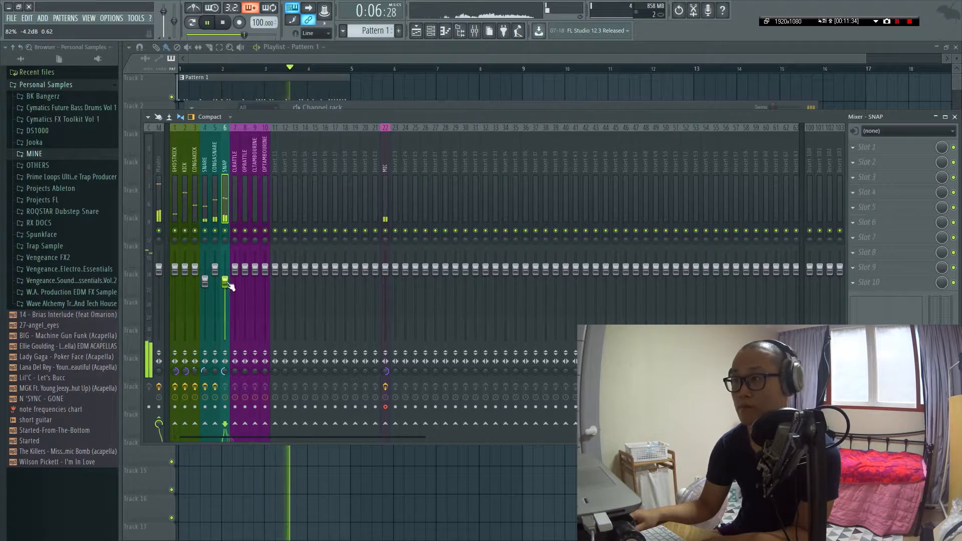
pyautogui.press('space')
# - Load Fruity Parametric EQ 2 on the SNAP mixer track and start playback
pyautogui.click(871, 147)
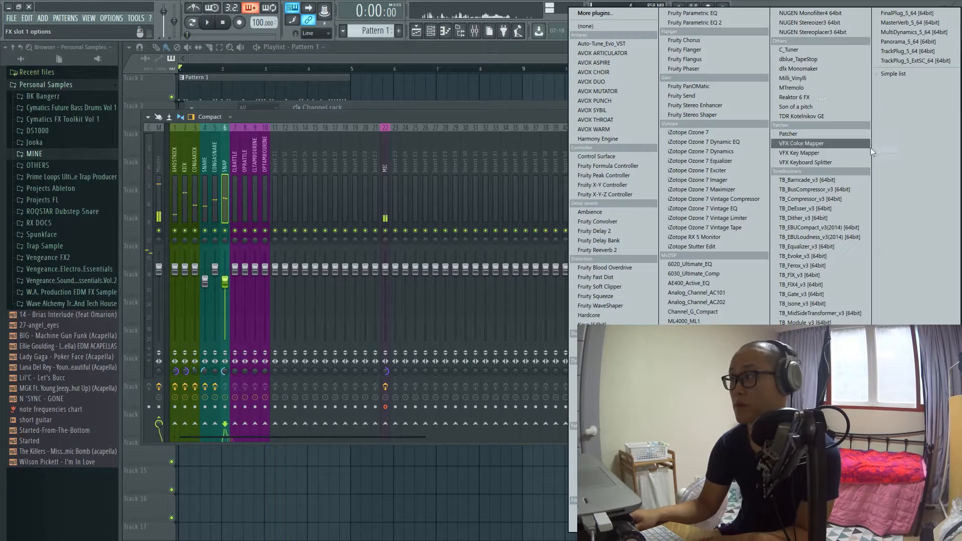
pyautogui.click(741, 23)
pyautogui.press('space')
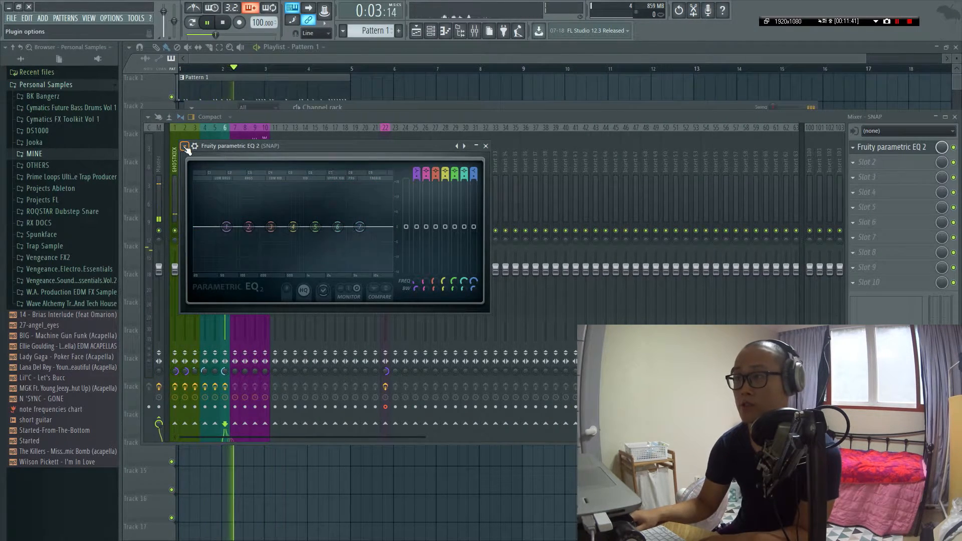
# - Set band 1 of the SNAP equalizer to high pass, raise its cutoff to remove the lows, close it and stop playback
pyautogui.rightClick(226, 228)
pyautogui.moveTo(248, 263)
pyautogui.click(277, 320)
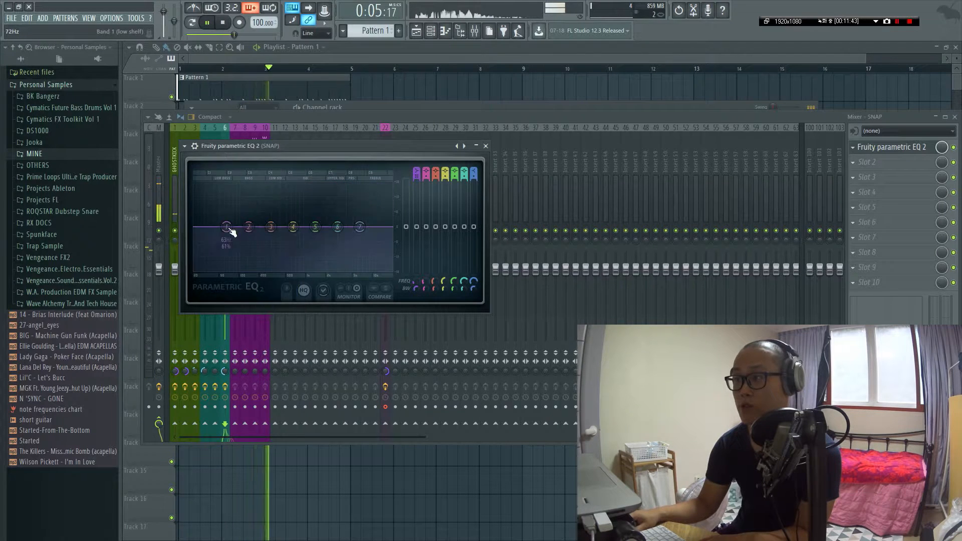
pyautogui.rightClick(228, 228)
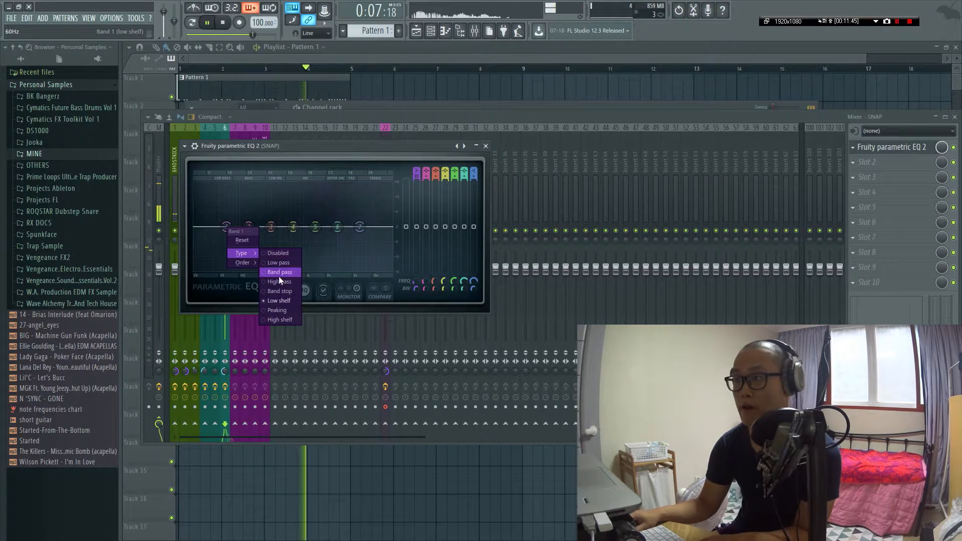
pyautogui.click(279, 282)
pyautogui.moveTo(226, 227); pyautogui.dragTo(329, 220)
pyautogui.press('Escape')
pyautogui.press('space')
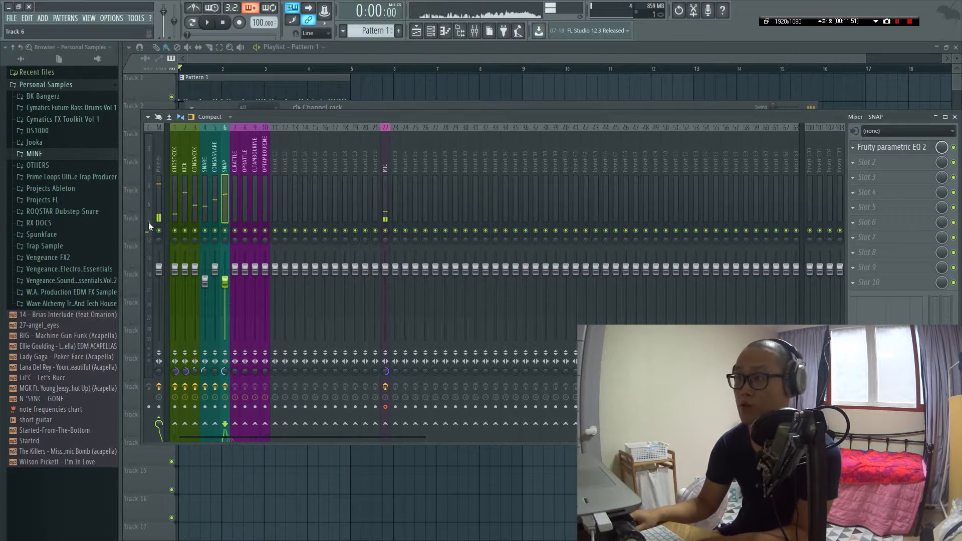
# - Reopen the SNARE equalizer, cut band 6 by about 3 dB near 2188 Hz during playback, and close it
pyautogui.click(203, 170)
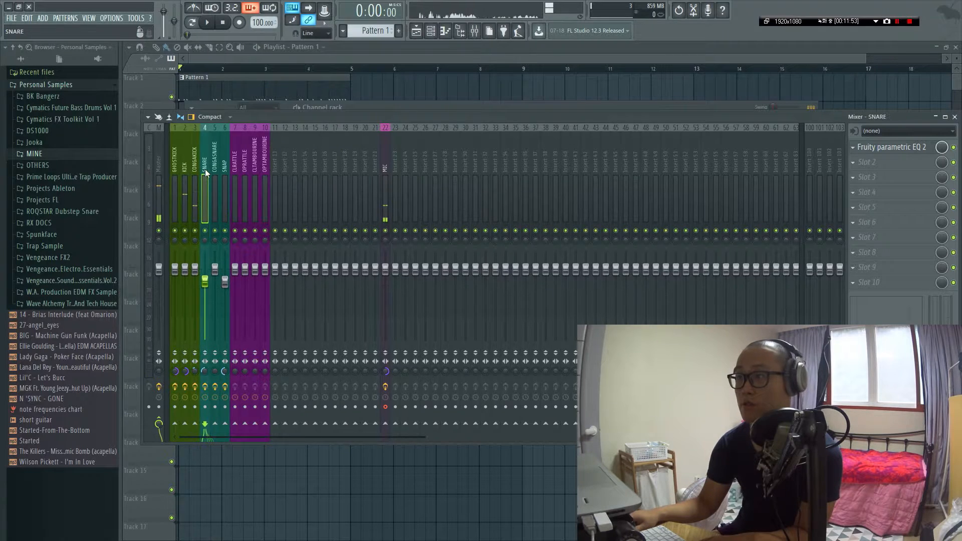
pyautogui.press('space')
pyautogui.press('space')
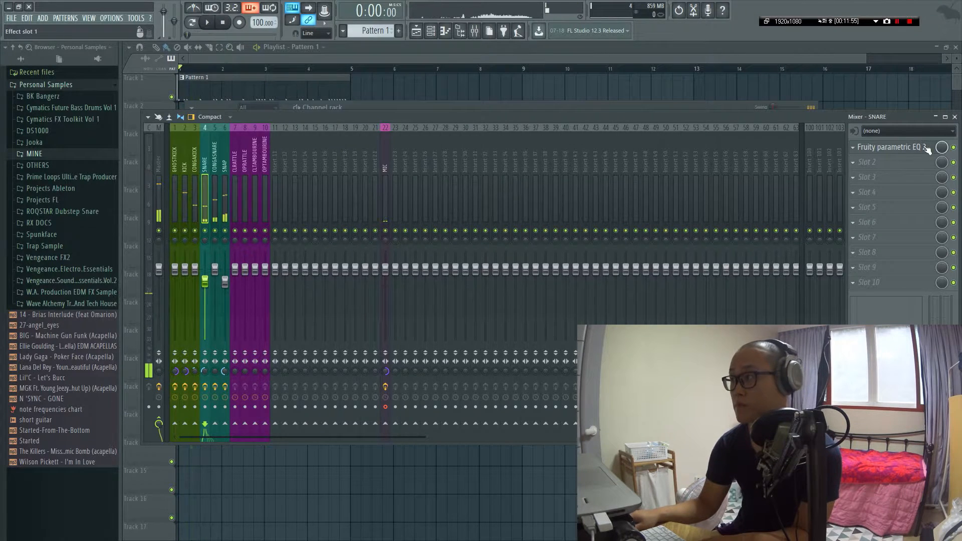
pyautogui.click(890, 147)
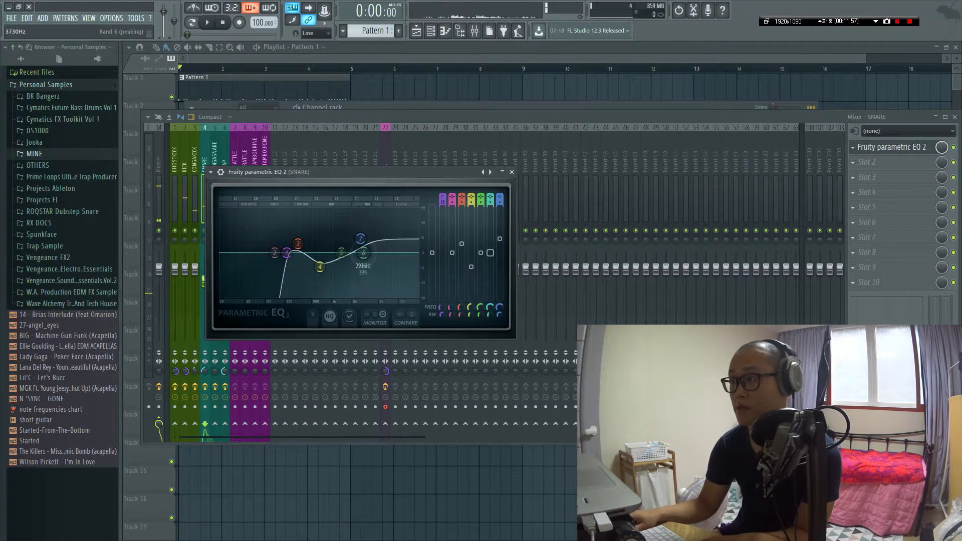
pyautogui.press('space')
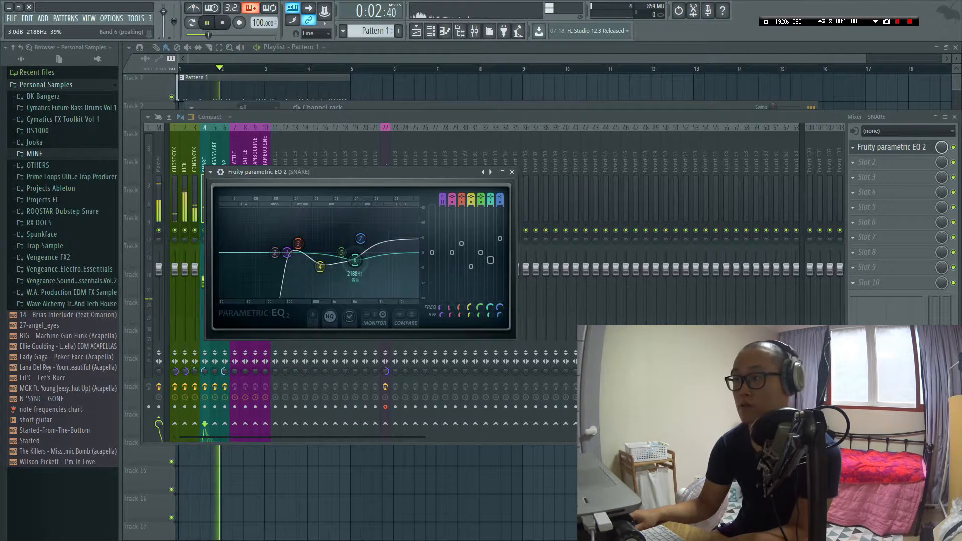
pyautogui.click(204, 164)
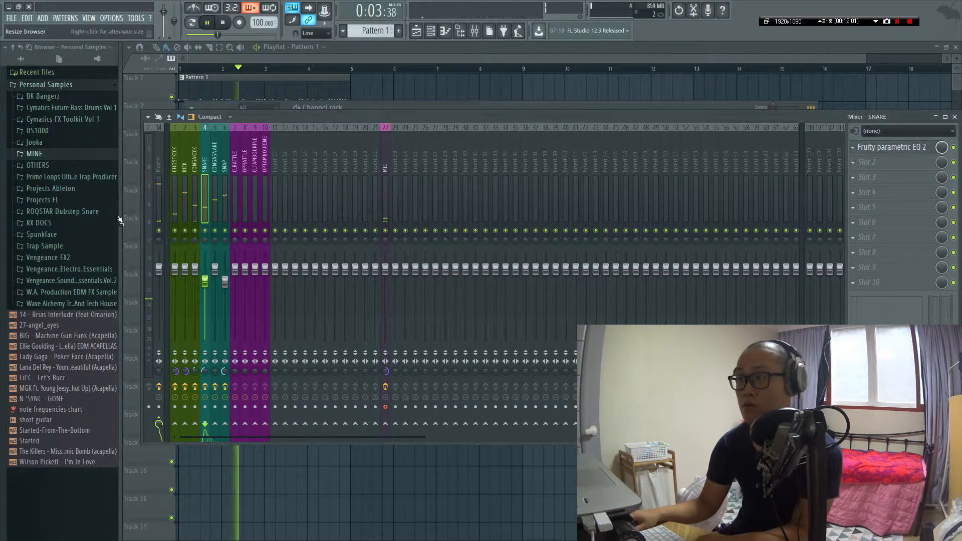
# - Reopen the CONGASNARE equalizer, move its band 7 high shelf slightly lower in frequency, and close it
pyautogui.click(216, 168)
pyautogui.click(912, 148)
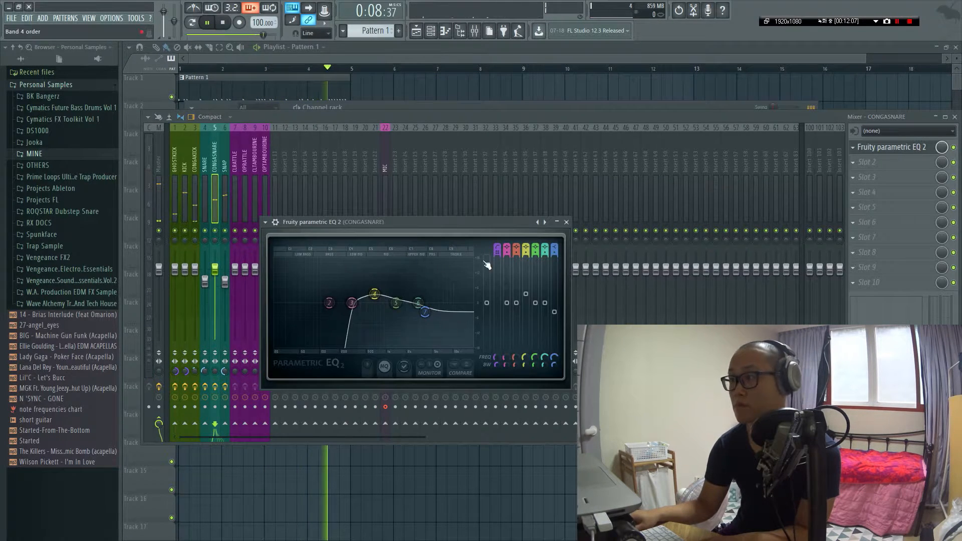
pyautogui.moveTo(422, 309); pyautogui.dragTo(412, 309)
pyautogui.click(566, 222)
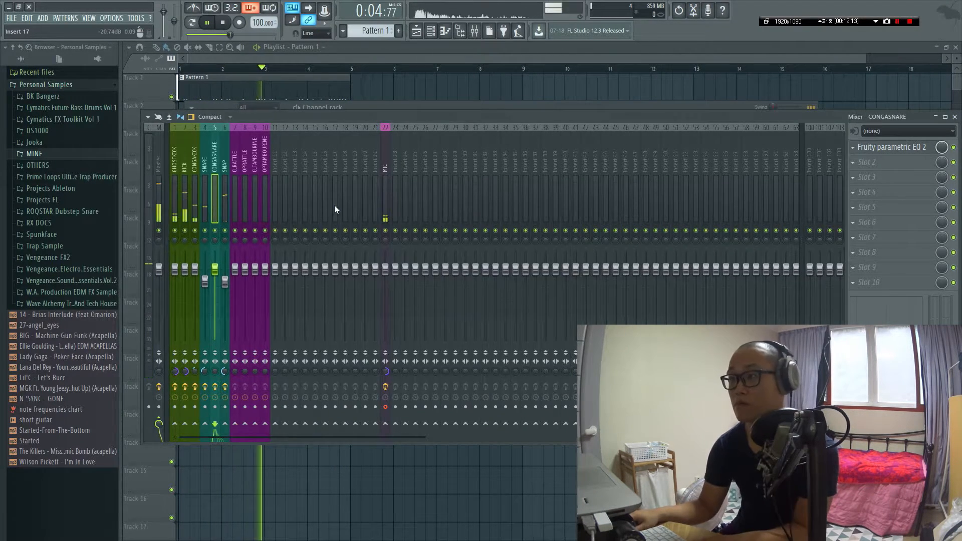
# - Set the stereo separation to 100% merged on CONGASNARE and 98% separated on SNAP during playback
pyautogui.moveTo(214, 372); pyautogui.dragTo(215, 356)
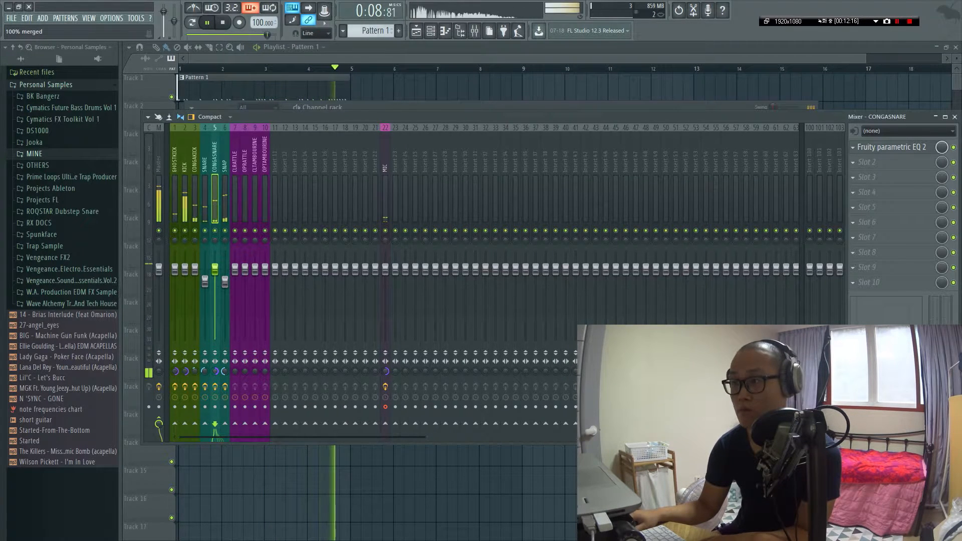
pyautogui.click(207, 371)
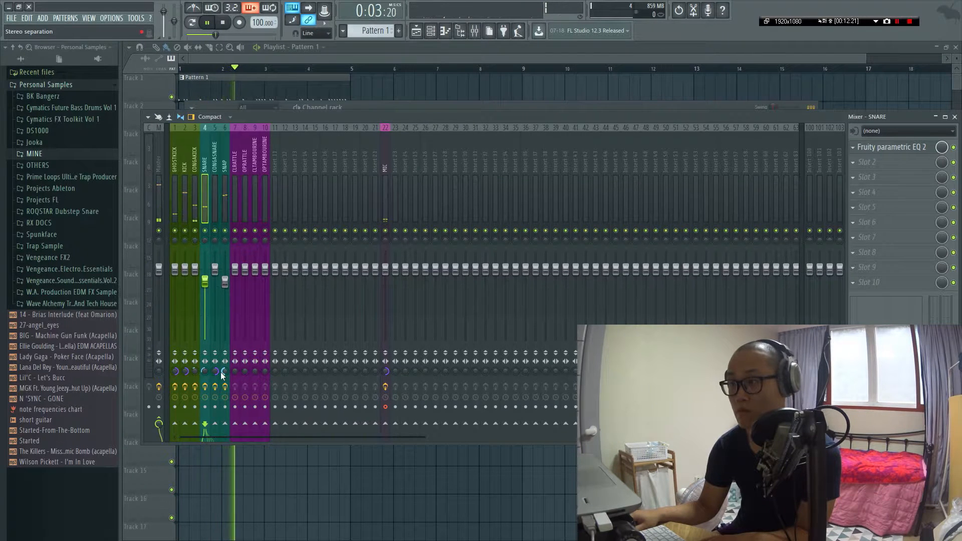
pyautogui.moveTo(223, 373)
pyautogui.mouseDown()
pyautogui.moveTo(223, 387)
pyautogui.moveTo(224, 369)
pyautogui.moveTo(224, 376)
pyautogui.mouseUp()
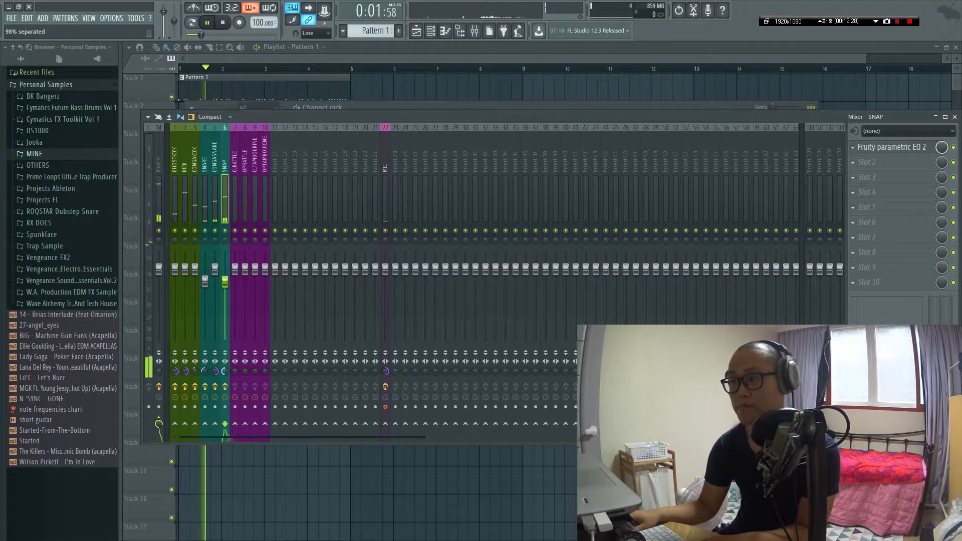
# - Stop playback and clone the SNAP channel in the channel rack
pyautogui.press('F9')
pyautogui.press('space')
pyautogui.press('F6')
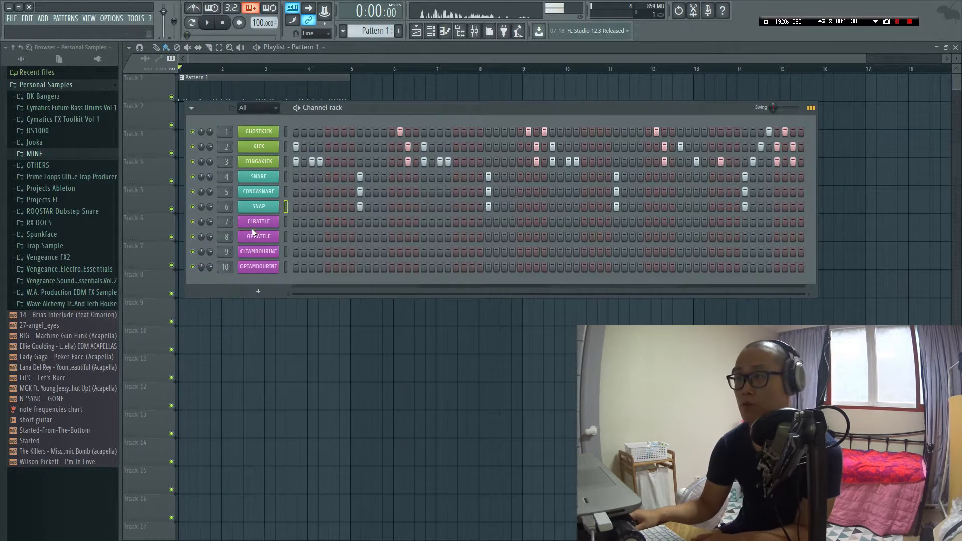
pyautogui.rightClick(253, 207)
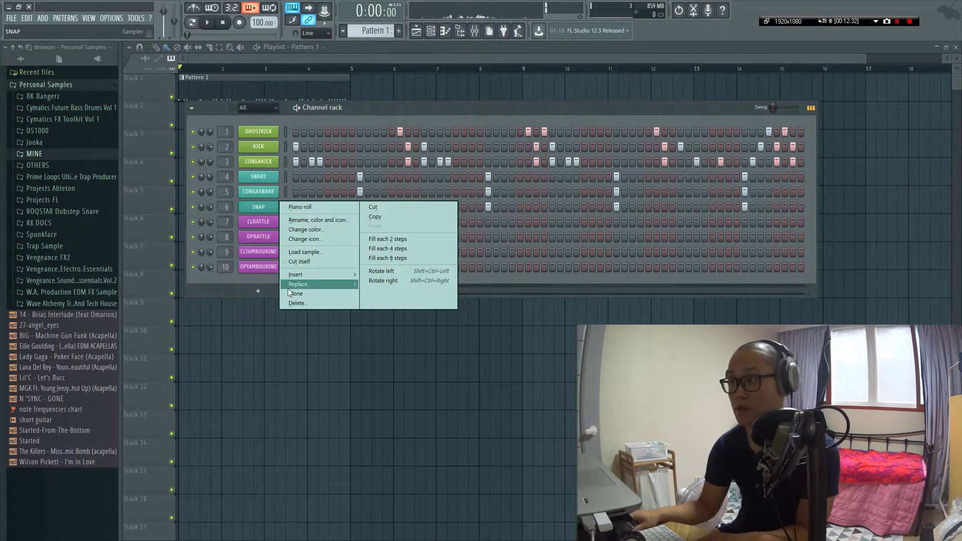
pyautogui.click(327, 294)
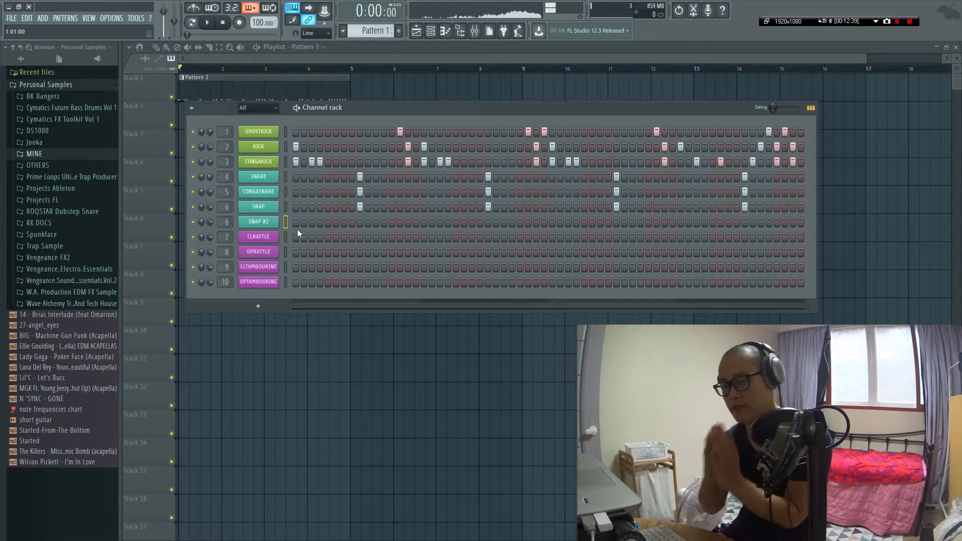
# - Route SNAP #2 to its own mixer track beside SNAP and place its hits on the same four steps as SNAP
pyautogui.click(258, 224)
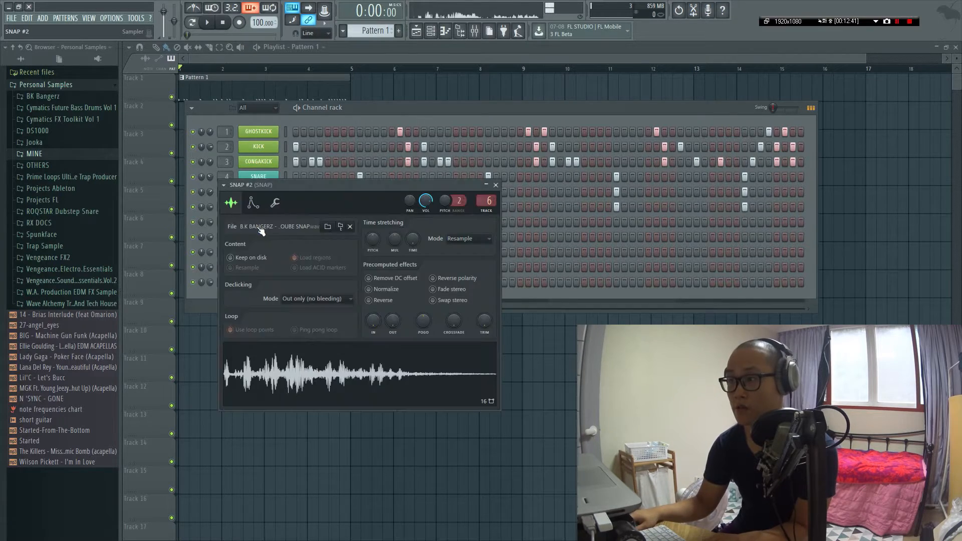
pyautogui.press('F9')
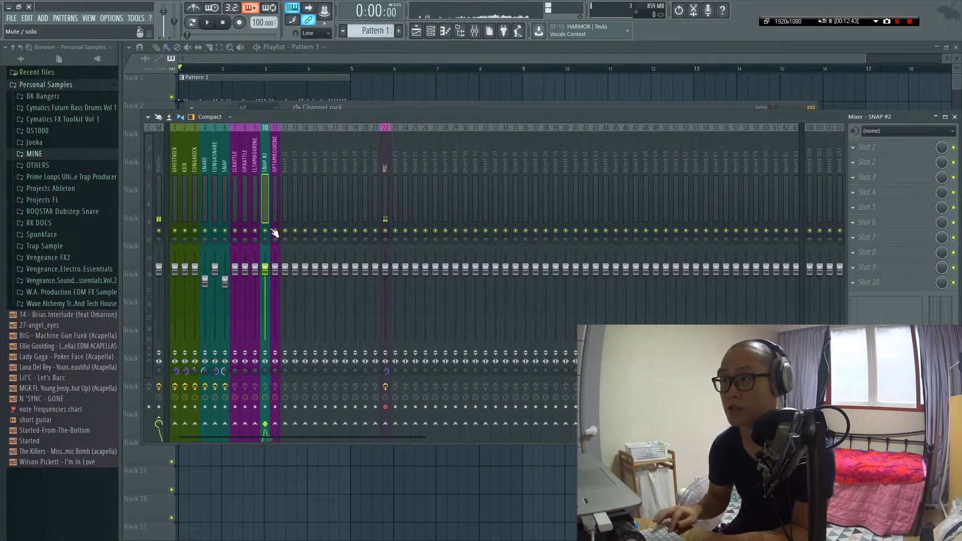
pyautogui.press('F9')
pyautogui.press('F6')
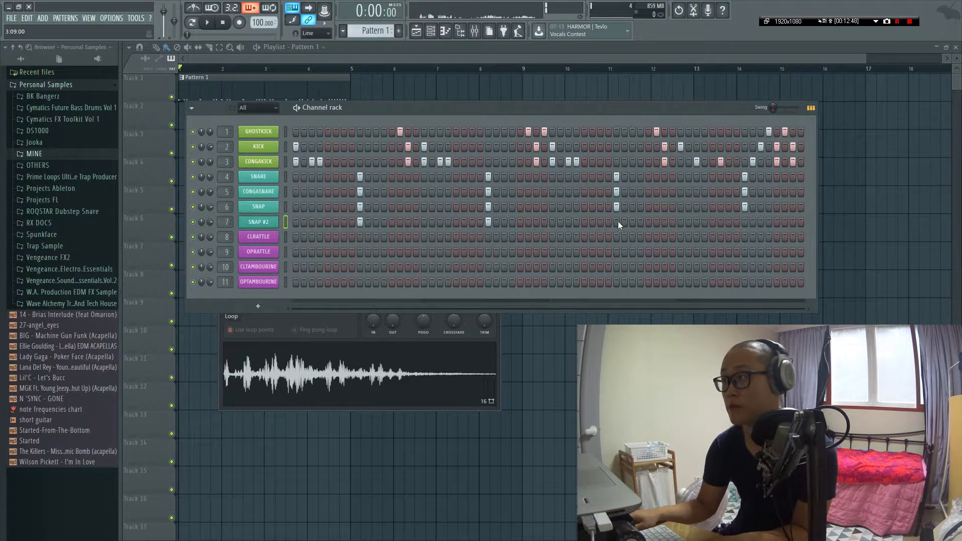
pyautogui.click(276, 224)
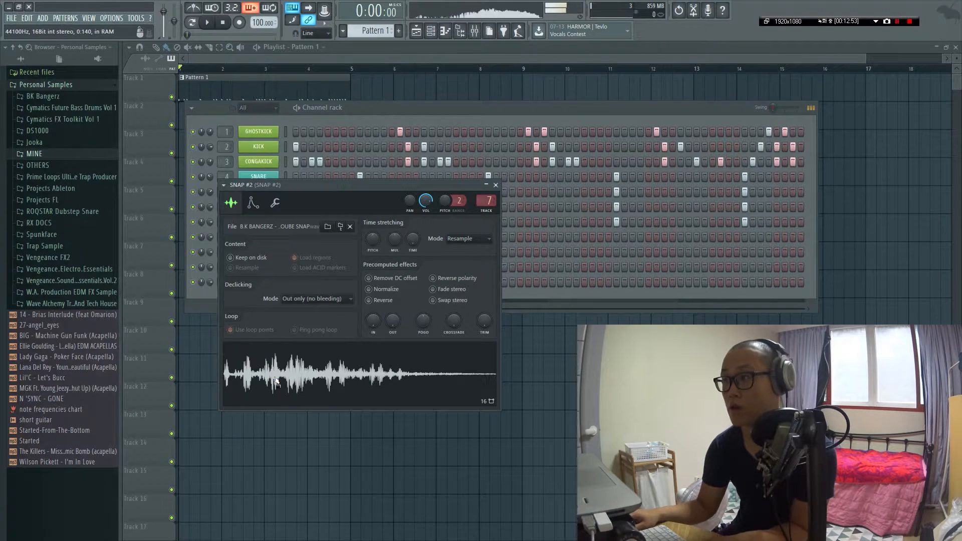
pyautogui.press('Escape')
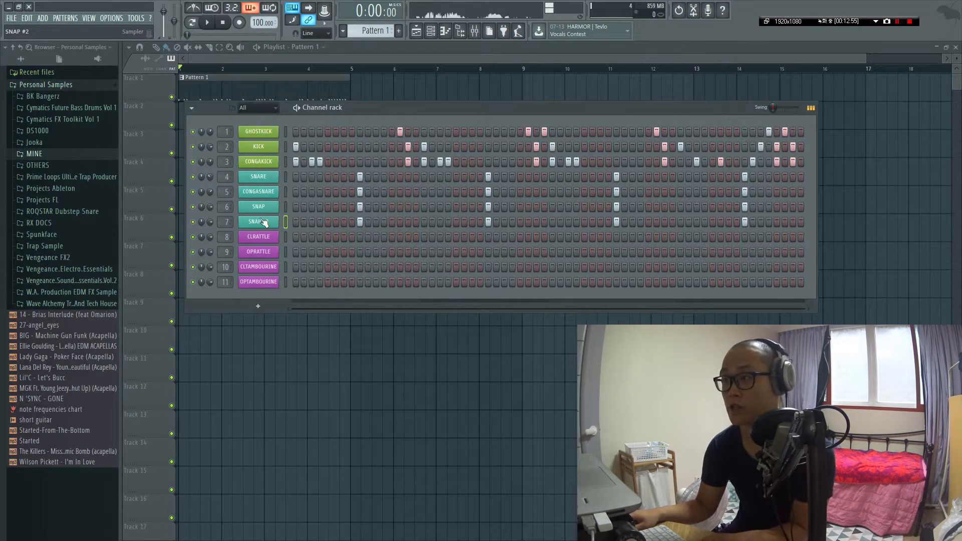
# - Shift the SNAP #2 notes slightly ahead of the SNAP hits in the piano roll, play the pattern and close the piano roll
pyautogui.rightClick(263, 222)
pyautogui.click(288, 223)
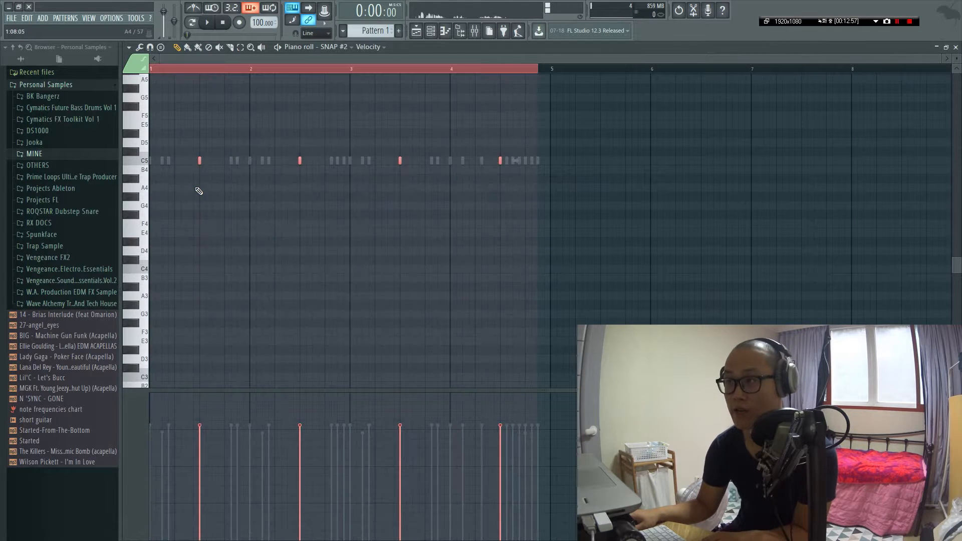
pyautogui.scroll(6, 199, 192)
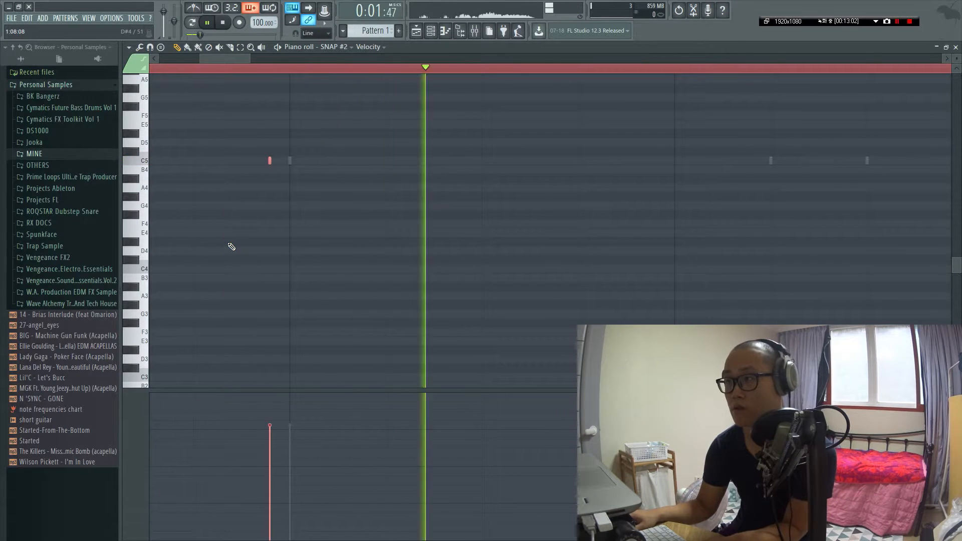
pyautogui.press('Escape')
# - Adjust the stereo separation of the SNAP #2 mixer track during playback and stop playback
pyautogui.press('F9')
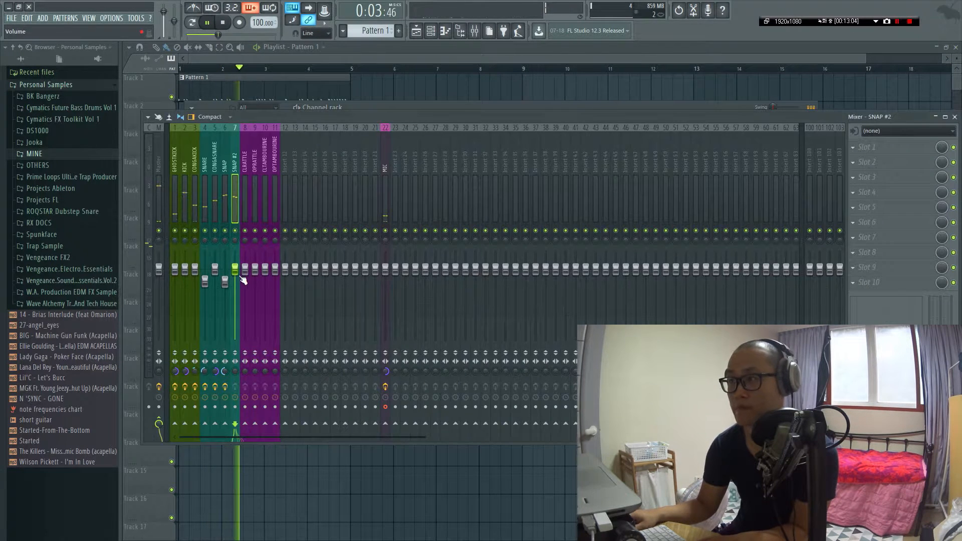
pyautogui.moveTo(236, 371); pyautogui.dragTo(236, 369)
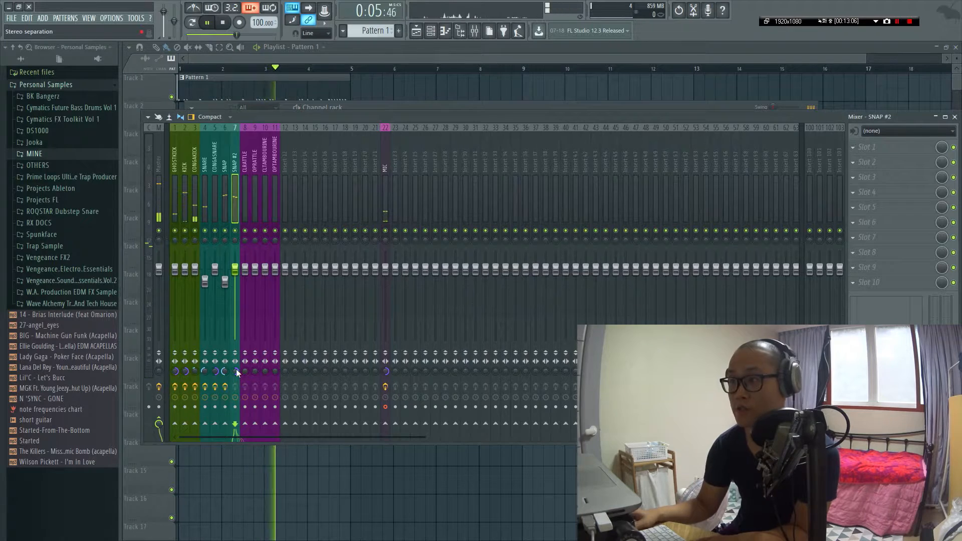
pyautogui.press('space')
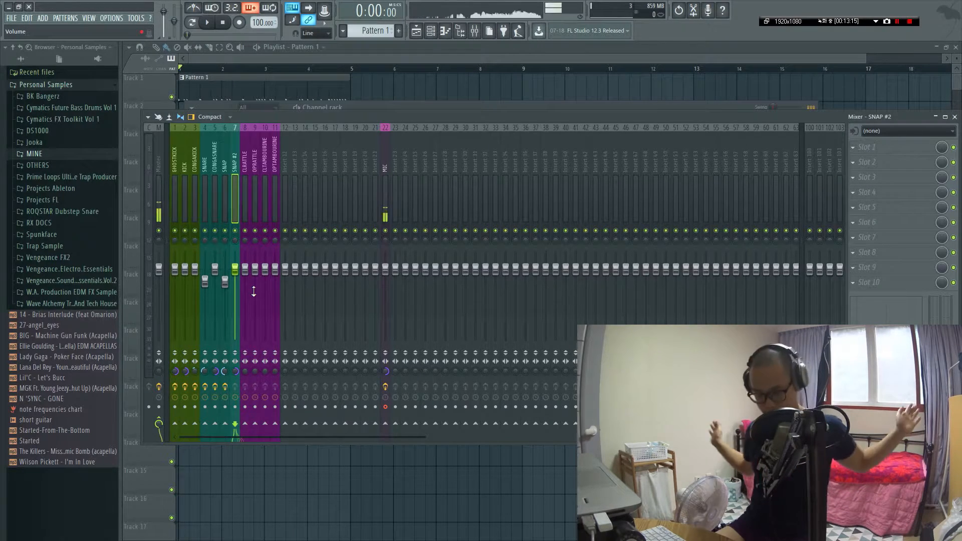
# - Solo the two snap tracks, lower SNAP #2, and reduce both together until SNAP reaches -6.0 dB, then stop playback
pyautogui.rightClick(235, 231)
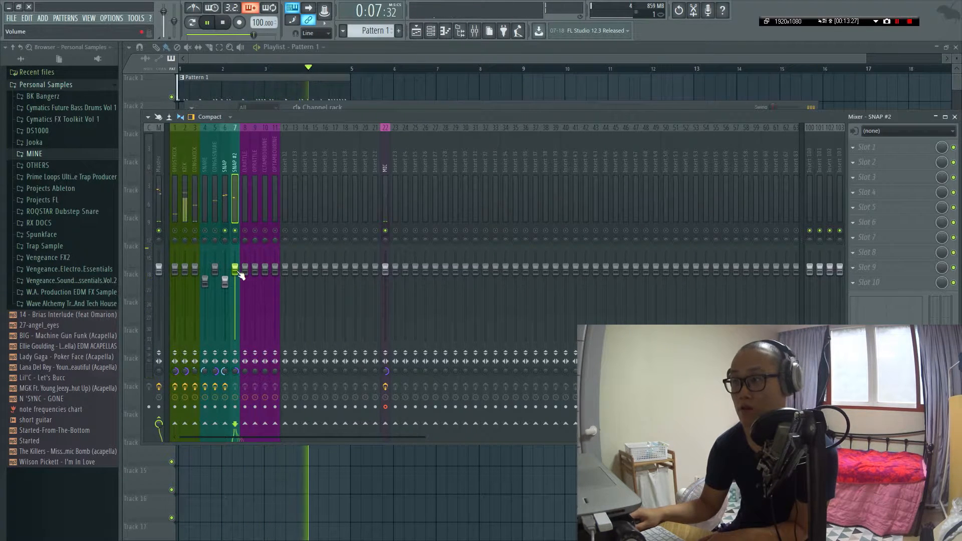
pyautogui.moveTo(237, 271); pyautogui.dragTo(238, 278)
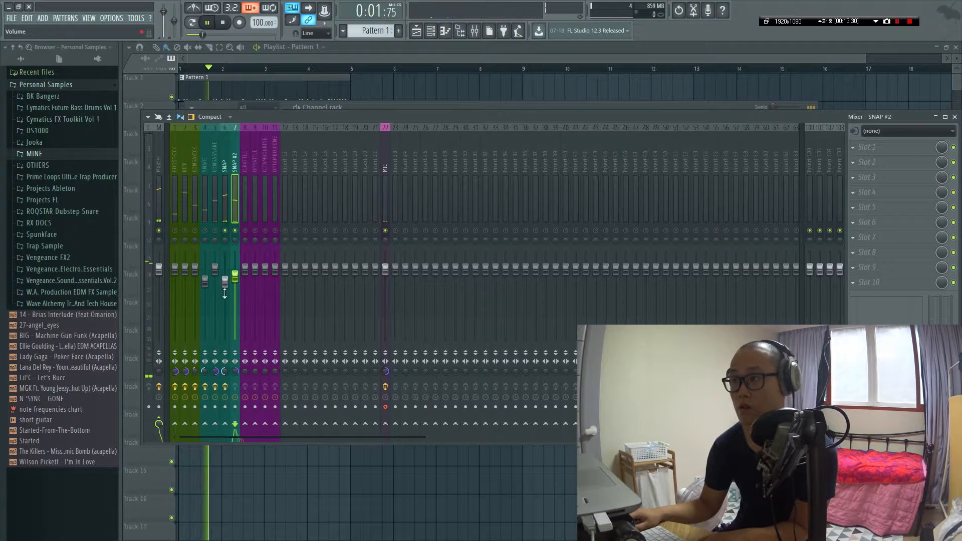
pyautogui.keyDown('ctrl'); pyautogui.keyDown('shift'); pyautogui.click(227, 205); pyautogui.keyUp('shift'); pyautogui.keyUp('ctrl')
pyautogui.moveTo(227, 280); pyautogui.dragTo(226, 291)
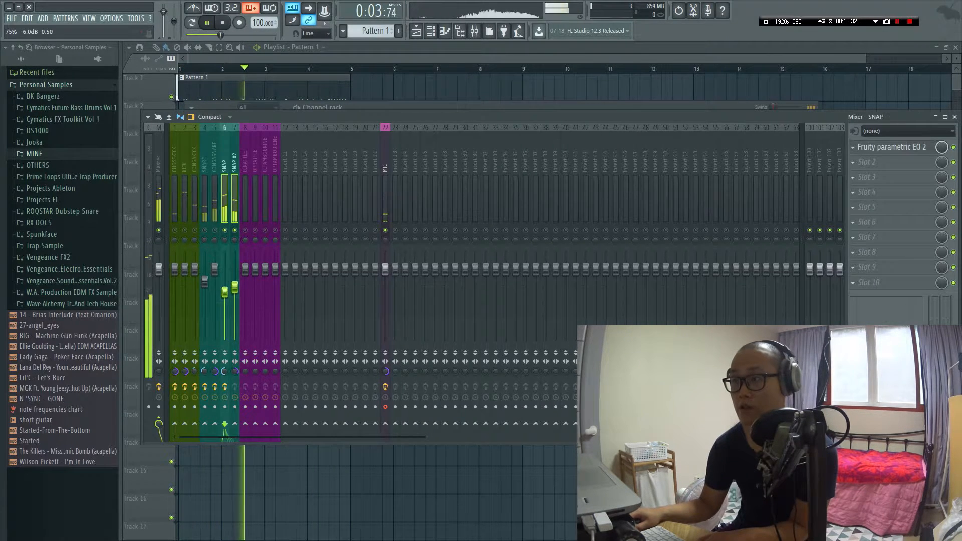
pyautogui.press('space')
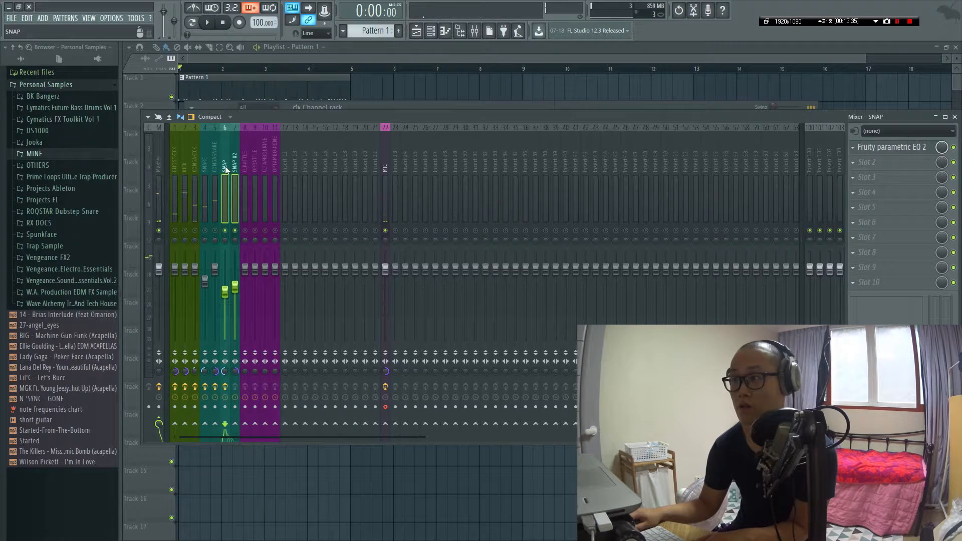
# - Copy the SNAP track's Fruity parametric EQ 2 with its settings onto the SNAP #2 mixer track
pyautogui.click(854, 147)
pyautogui.moveTo(869, 200); pyautogui.dragTo(233, 154)
pyautogui.press('Escape')
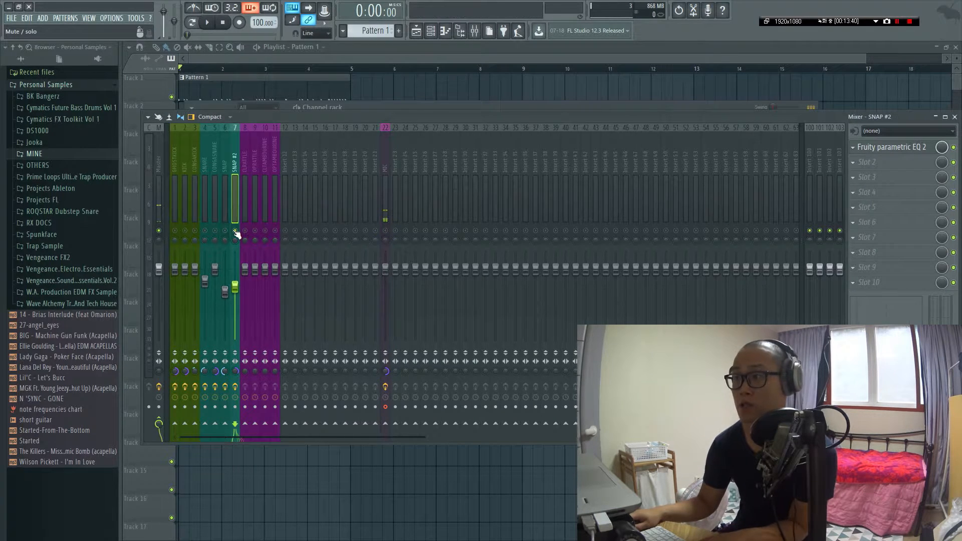
# - Unsolo the snaps, raise SNAP and SNAP #2 together in the full mix, slightly lower SNAP alone, and stop playback
pyautogui.rightClick(235, 231)
pyautogui.press('space')
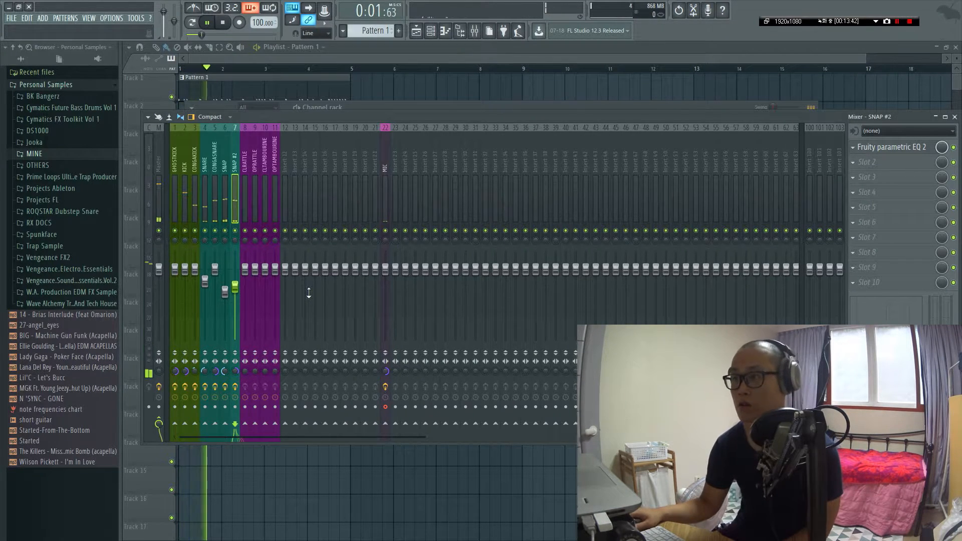
pyautogui.keyDown('ctrl'); pyautogui.keyDown('shift'); pyautogui.click(225, 215); pyautogui.keyUp('shift'); pyautogui.keyUp('ctrl')
pyautogui.moveTo(236, 290); pyautogui.dragTo(237, 284)
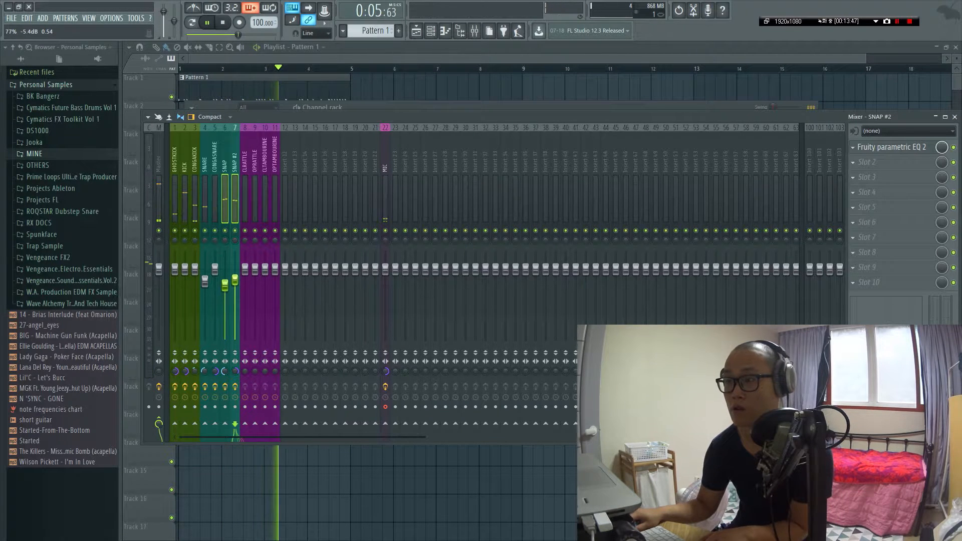
pyautogui.rightClick(223, 184)
pyautogui.click(221, 184)
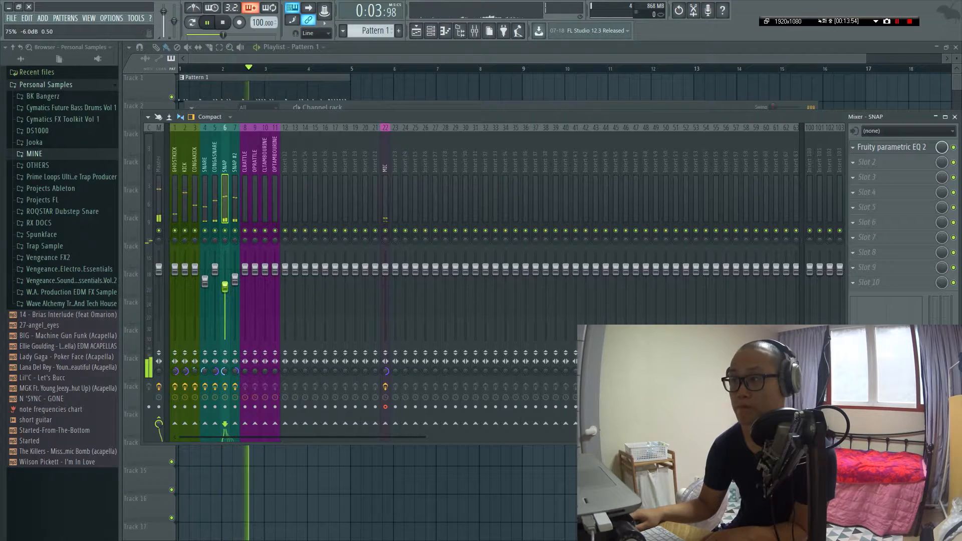
pyautogui.press('space')
# - Review the pattern's hits in the channel rack and compare the SNARE and CONGASNARE mixer tracks
pyautogui.press('F9')
pyautogui.press('F6')
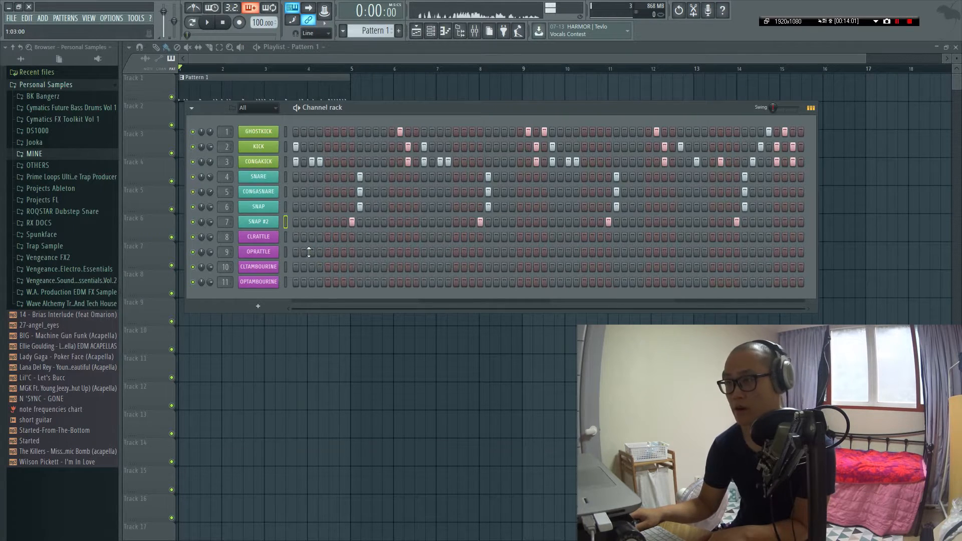
pyautogui.press('F9')
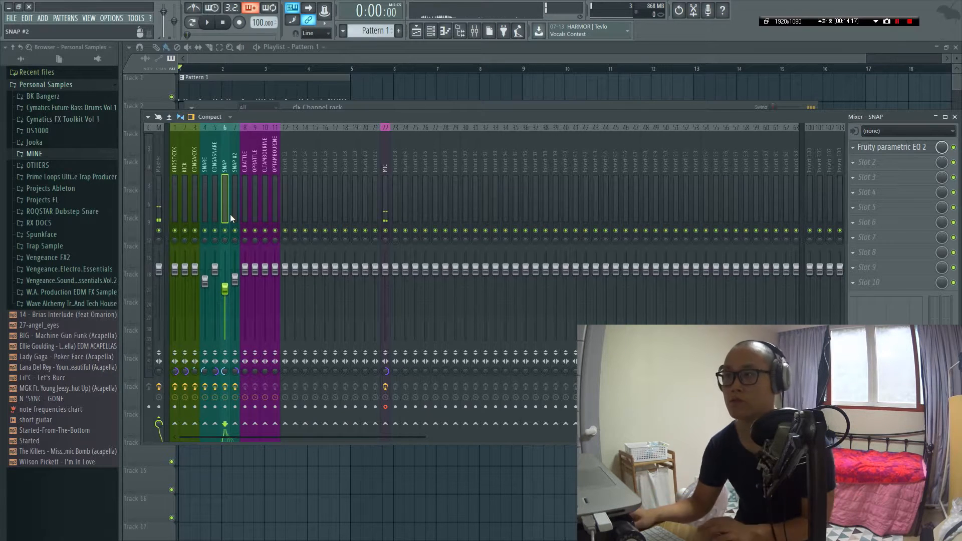
pyautogui.click(205, 169)
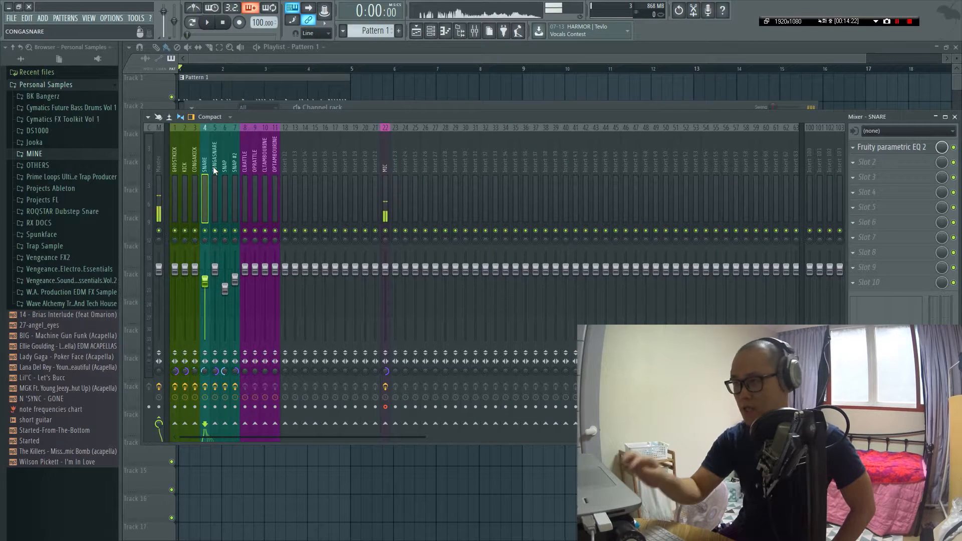
pyautogui.click(214, 169)
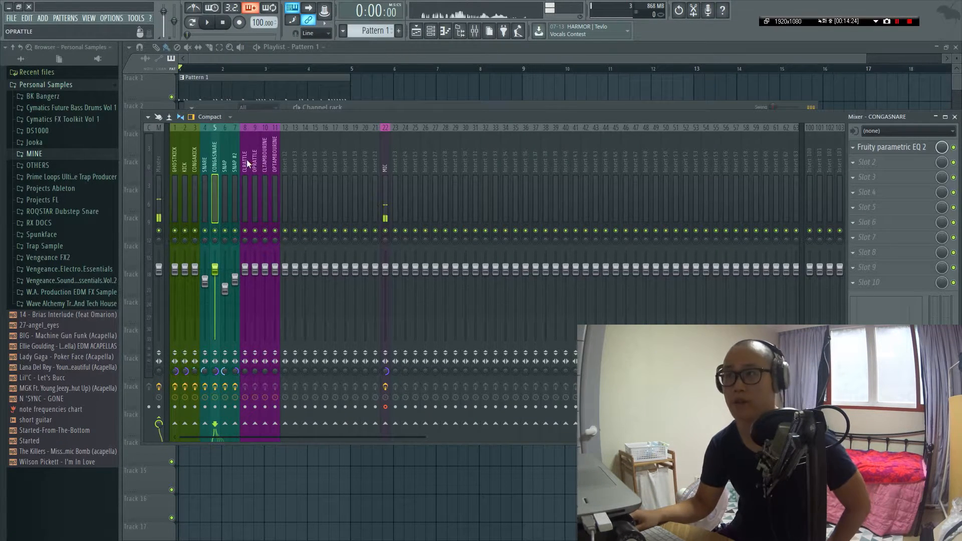
pyautogui.click(207, 163)
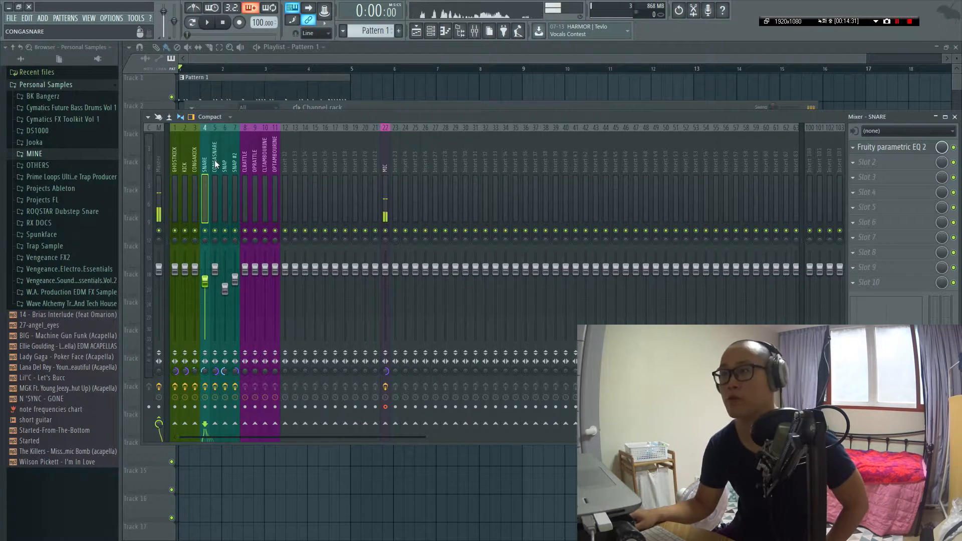
pyautogui.click(215, 162)
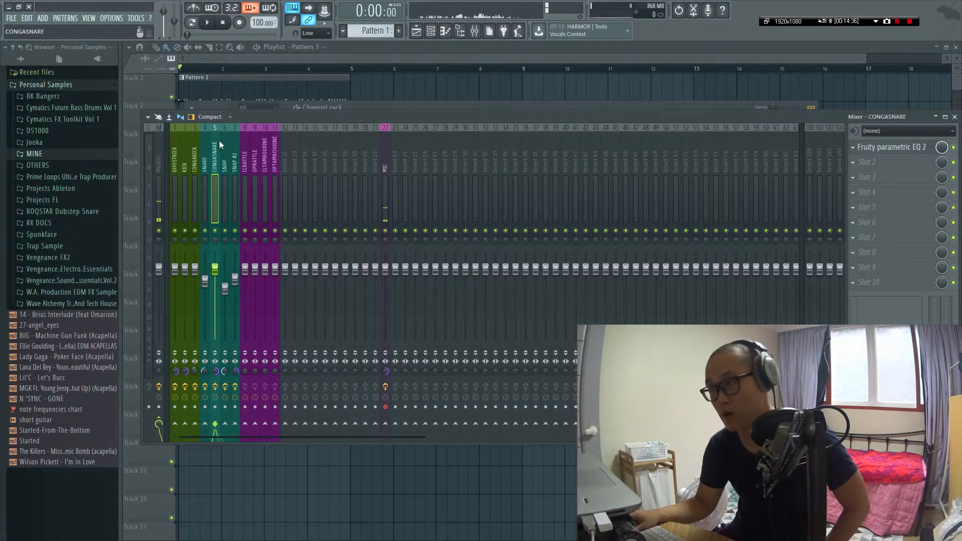
# - Add Fruity Reeverb 2 to the second effect slot of the SNARE mixer track and audition the sound
pyautogui.click(203, 142)
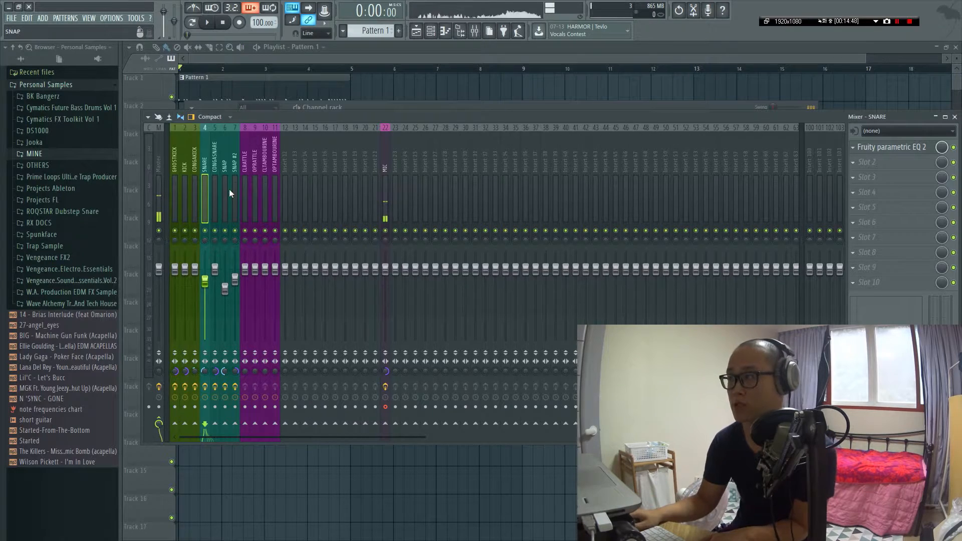
pyautogui.click(869, 164)
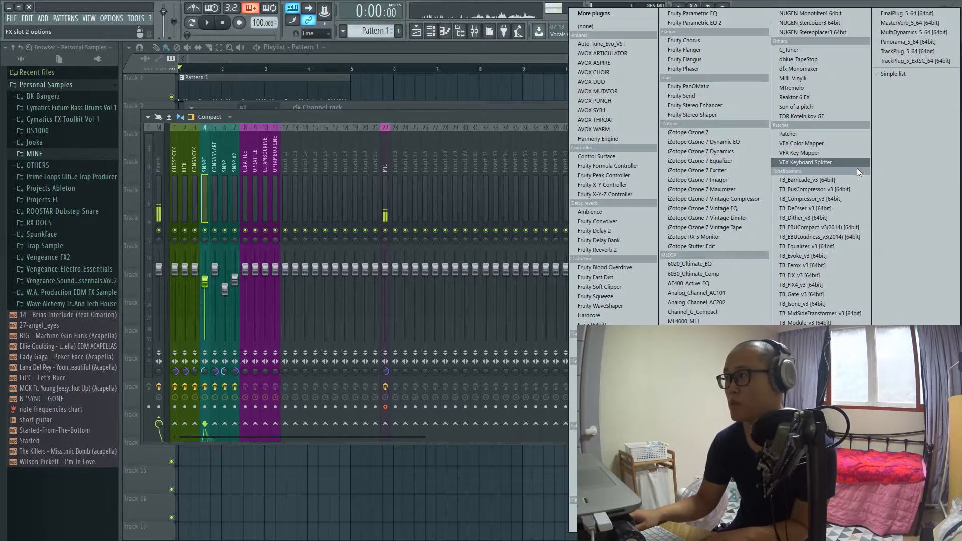
pyautogui.click(640, 251)
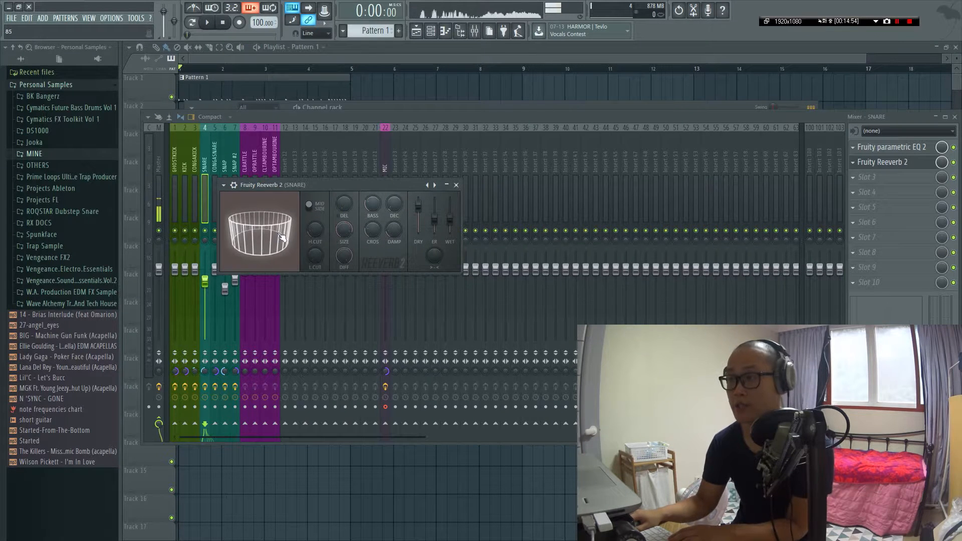
pyautogui.press('q')
pyautogui.press('q')
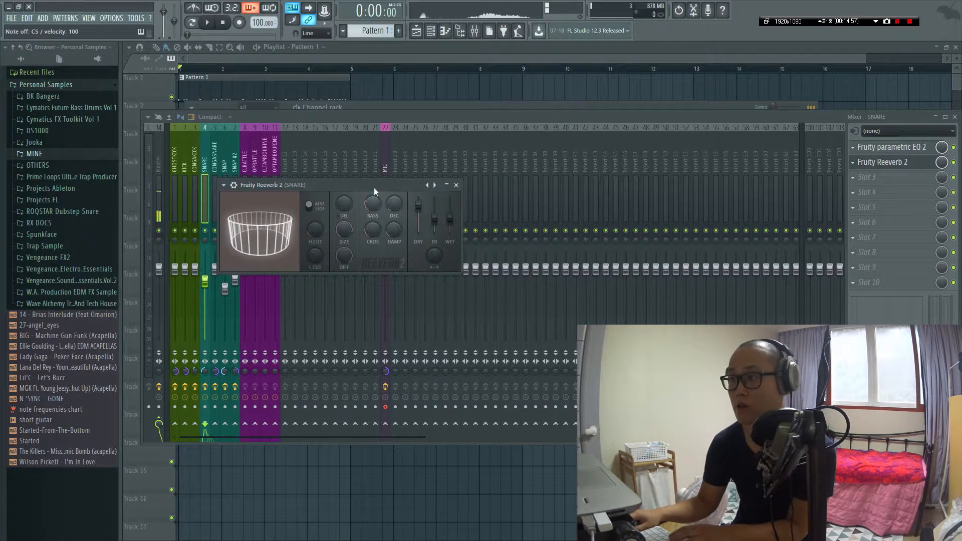
pyautogui.moveTo(355, 183); pyautogui.dragTo(387, 224)
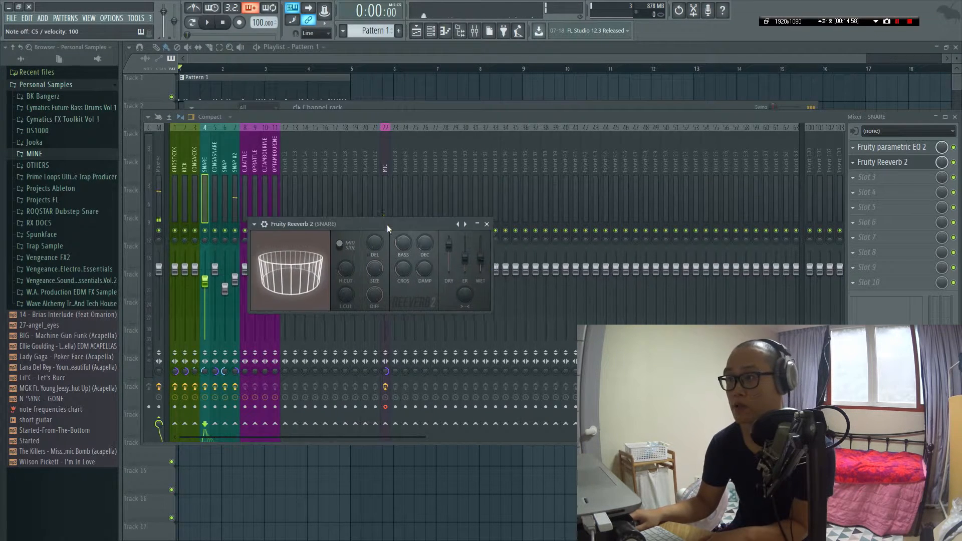
# - Solo SNARE, raise its reverb's wet level, reduce the decay and set high damping to about 5.3 kHz during playback, then stop
pyautogui.rightClick(205, 231)
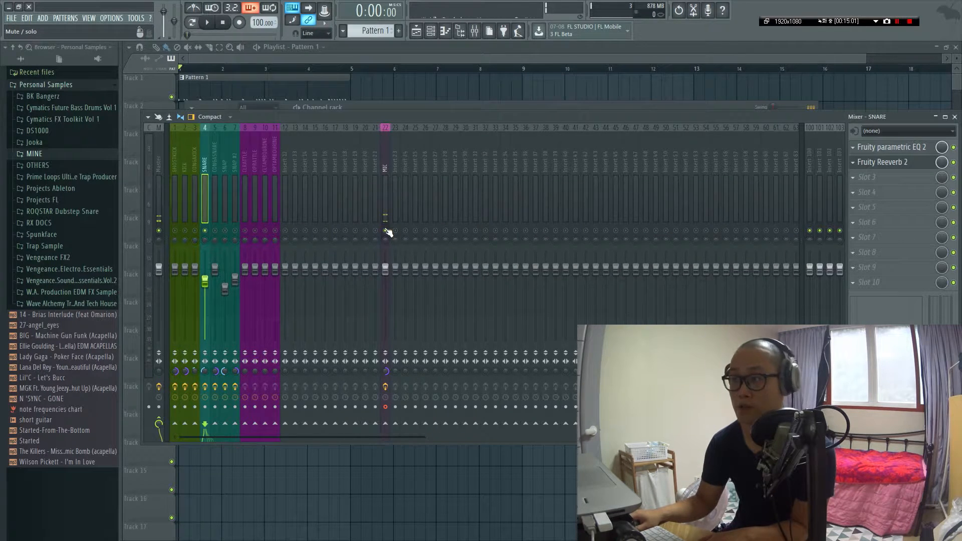
pyautogui.press('space')
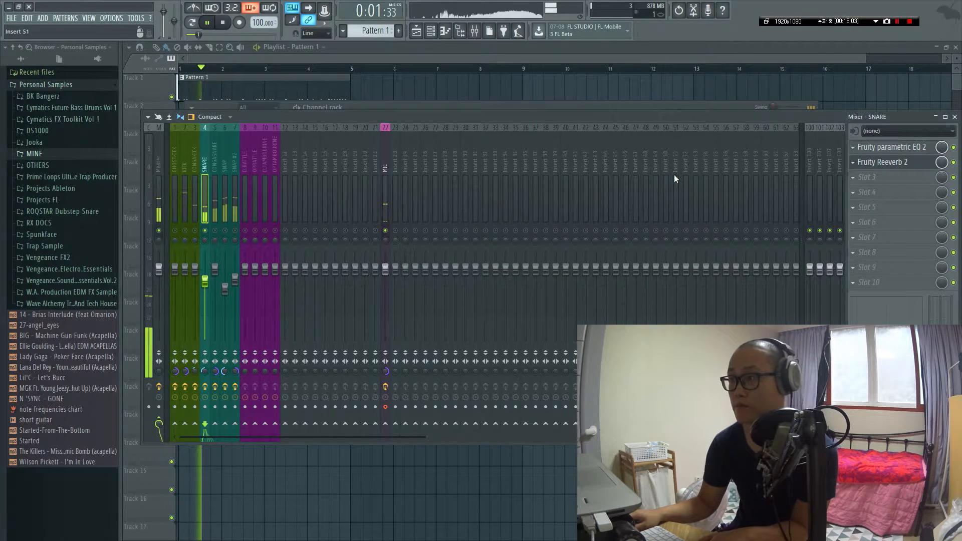
pyautogui.press('F12')
pyautogui.moveTo(481, 263); pyautogui.dragTo(482, 256)
pyautogui.moveTo(428, 243); pyautogui.dragTo(428, 247)
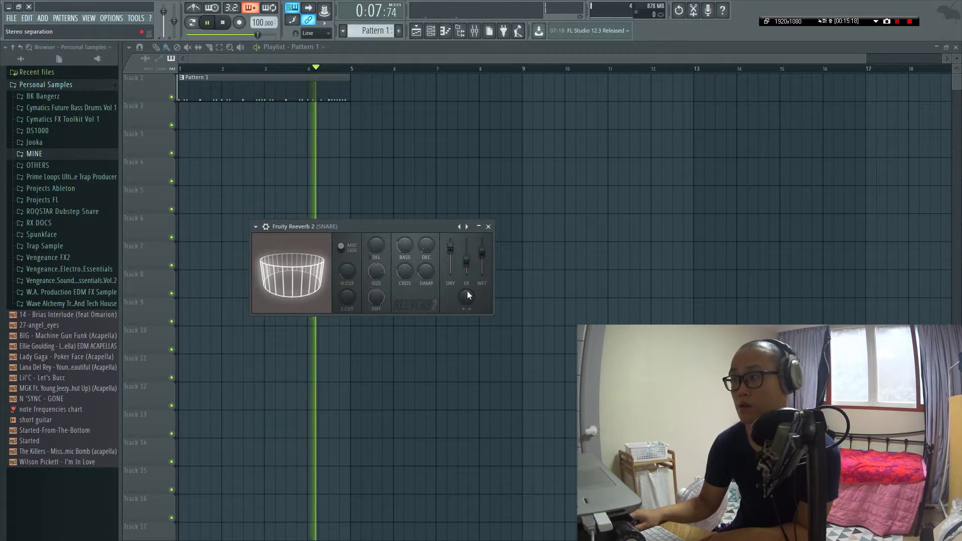
pyautogui.click(432, 272)
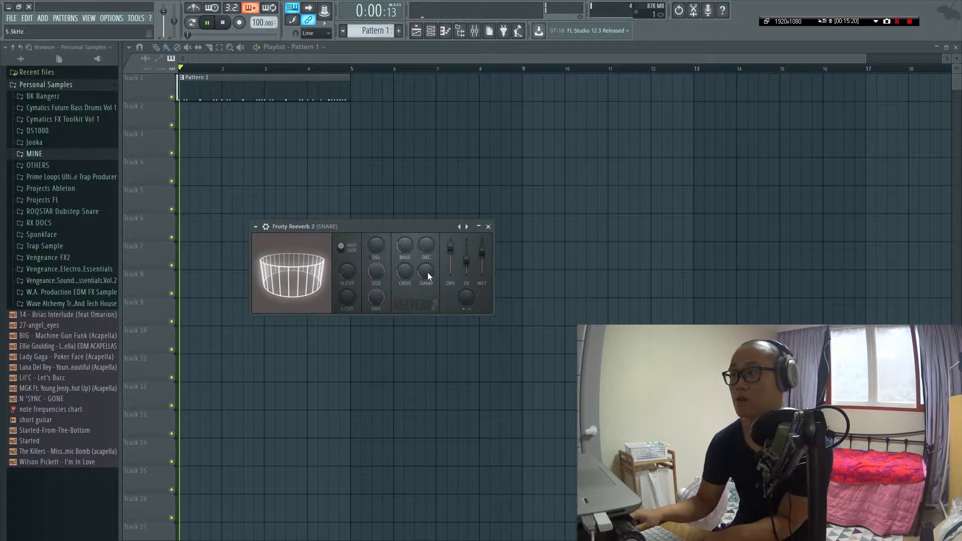
pyautogui.press('space')
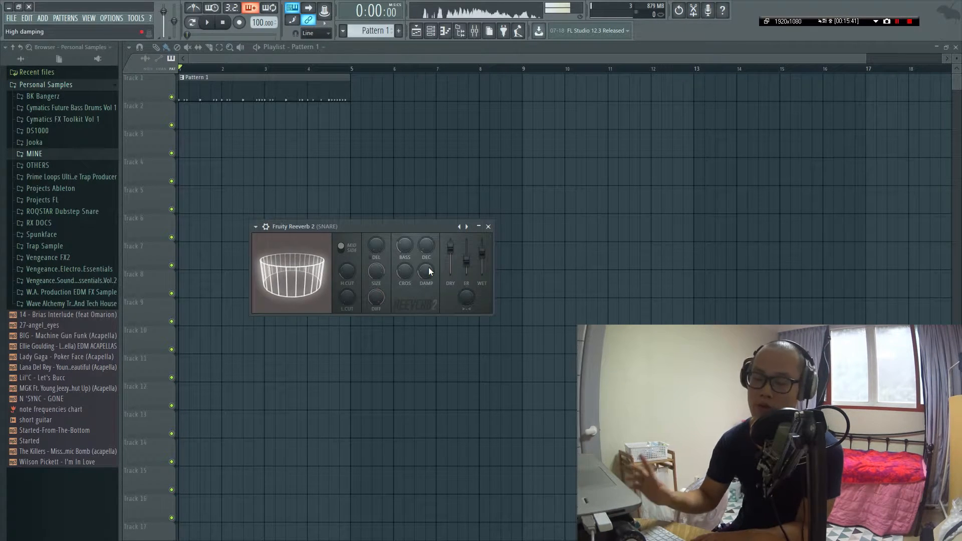
# - Copy the SNARE track's Fruity Reeverb 2 with its settings onto the CONGASNARE, SNAP and SNAP #2 mixer tracks
pyautogui.press('F6')
pyautogui.press('F9')
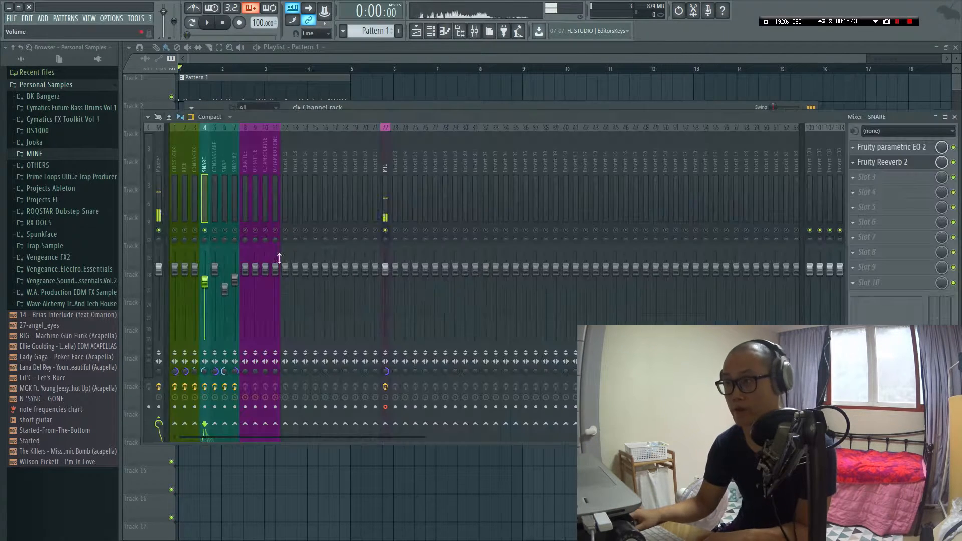
pyautogui.click(854, 165)
pyautogui.moveTo(869, 214); pyautogui.dragTo(394, 114)
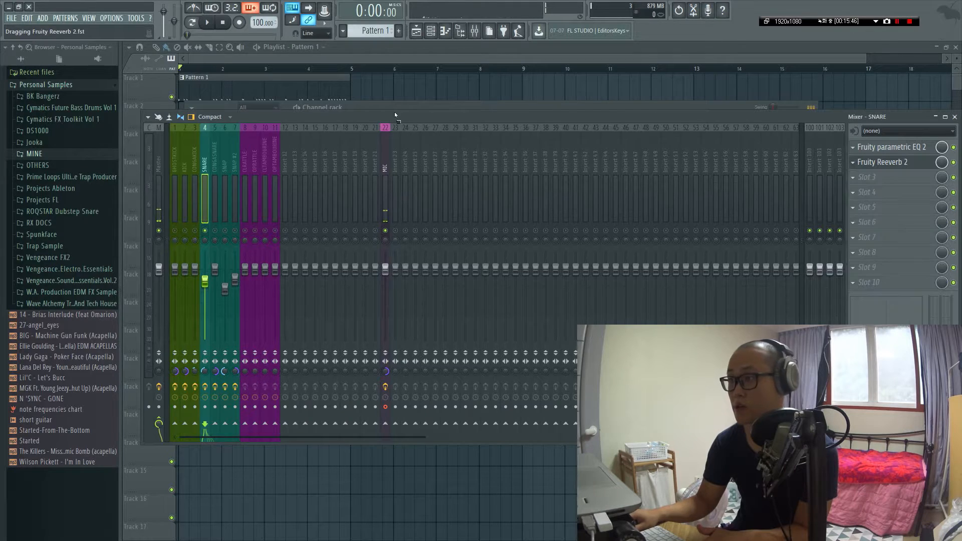
pyautogui.moveTo(213, 162); pyautogui.dragTo(214, 165)
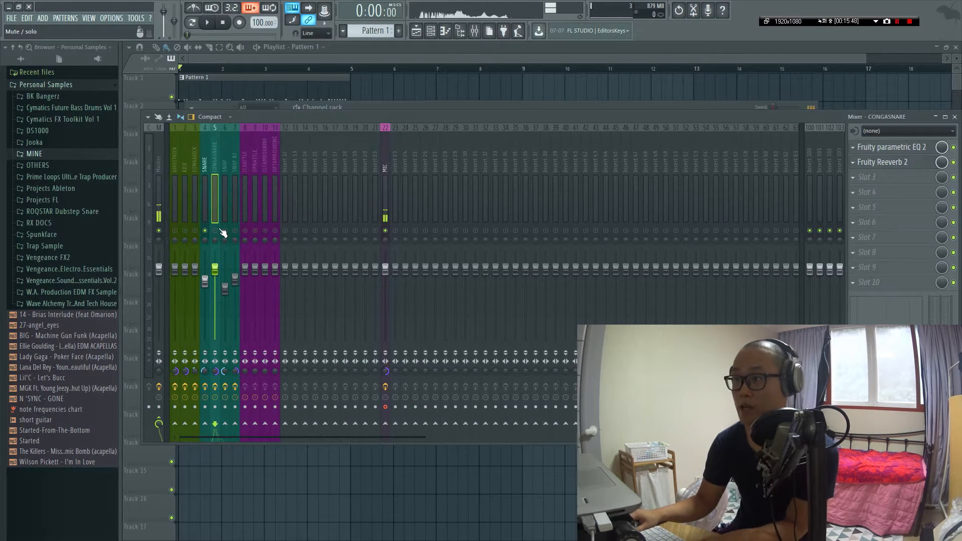
pyautogui.click(867, 166)
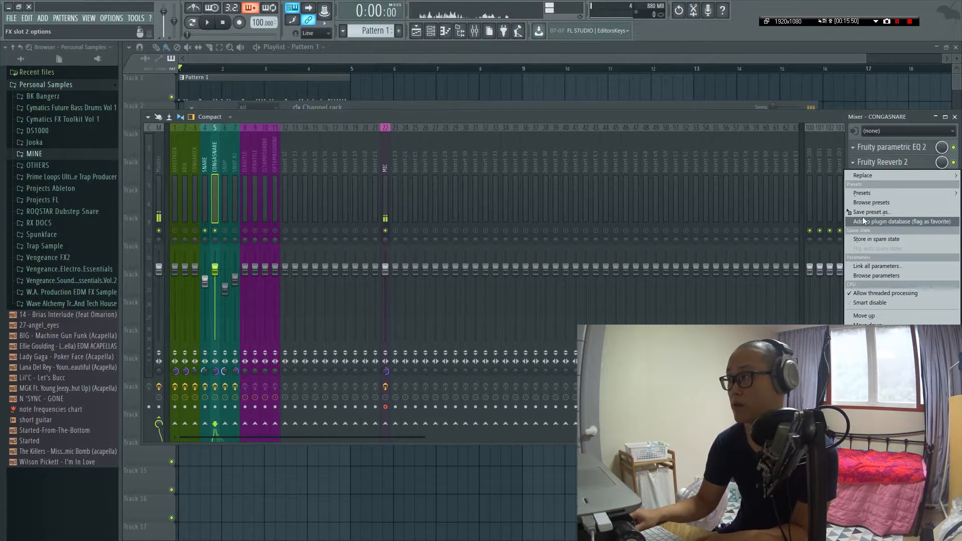
pyautogui.moveTo(869, 213); pyautogui.dragTo(548, 184)
pyautogui.moveTo(227, 167); pyautogui.dragTo(224, 167)
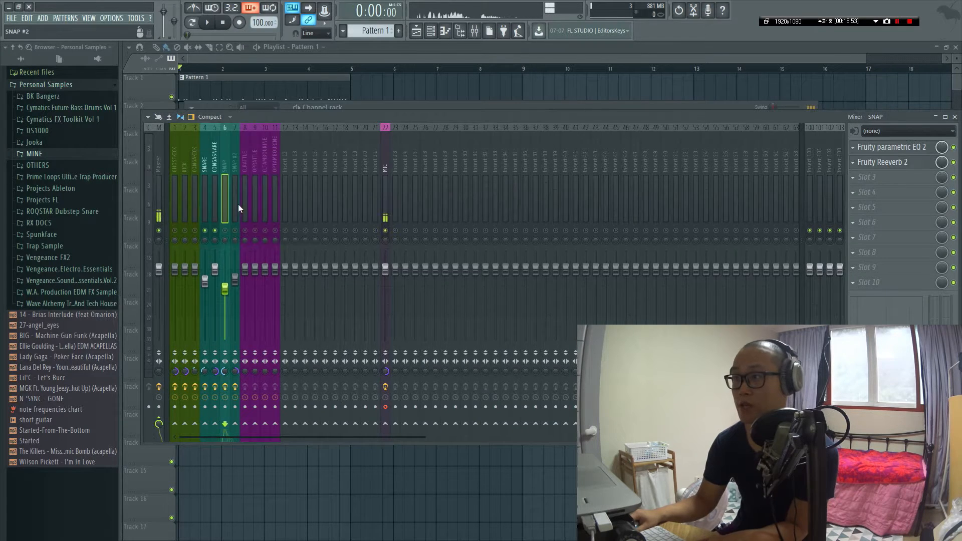
pyautogui.click(852, 164)
pyautogui.moveTo(868, 203); pyautogui.dragTo(612, 186)
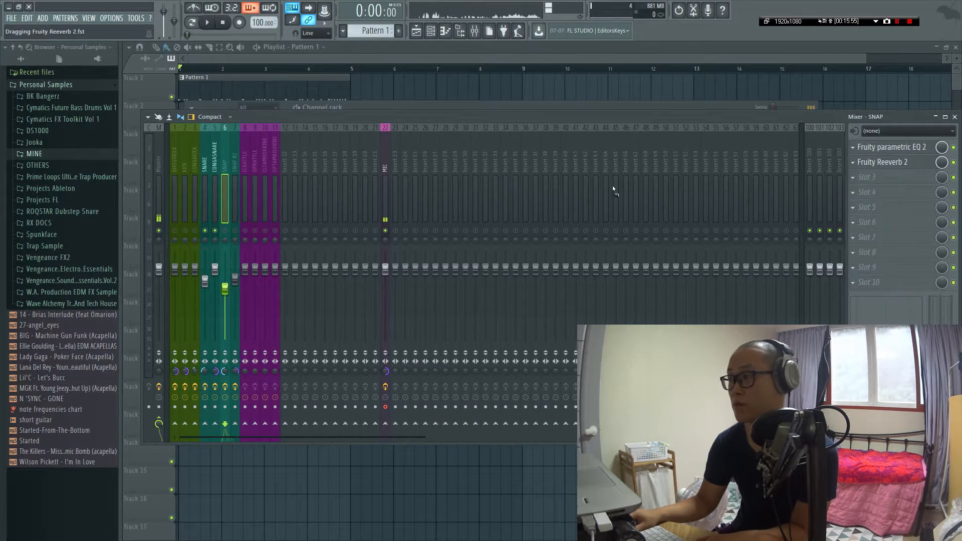
pyautogui.moveTo(228, 167); pyautogui.dragTo(233, 171)
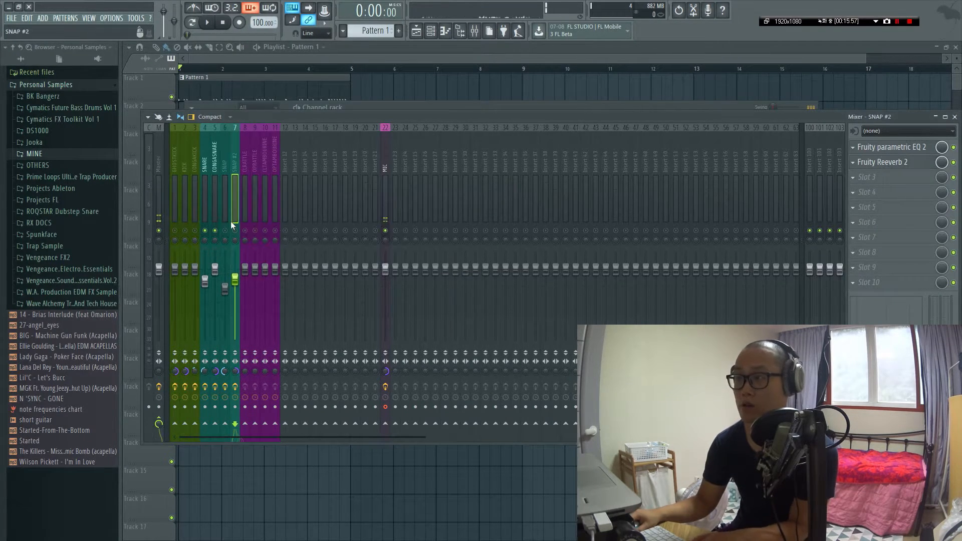
# - Leave only SNARE, CONGASNARE, SNAP and SNAP #2 audible, start playback and select both snap tracks
pyautogui.rightClick(236, 232)
pyautogui.rightClick(205, 231)
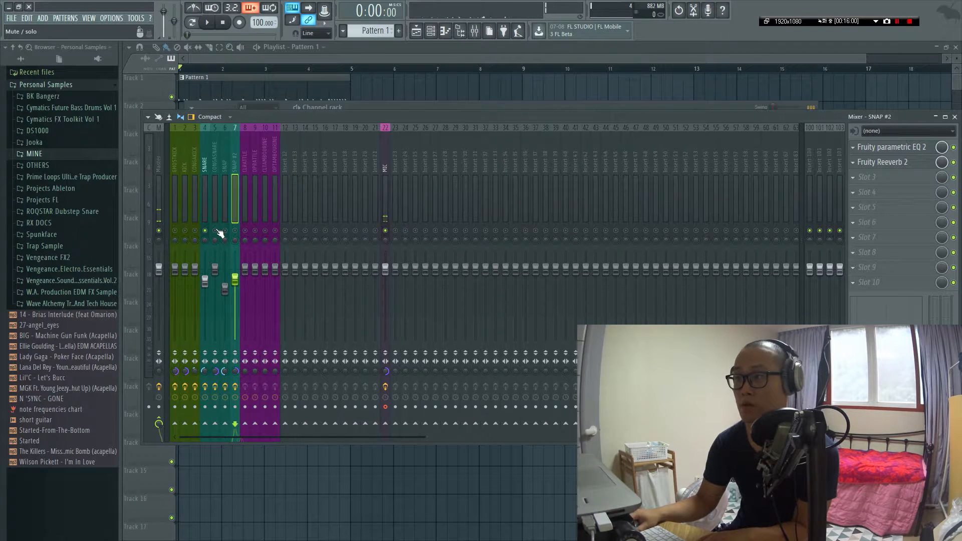
pyautogui.click(235, 231)
pyautogui.press('space')
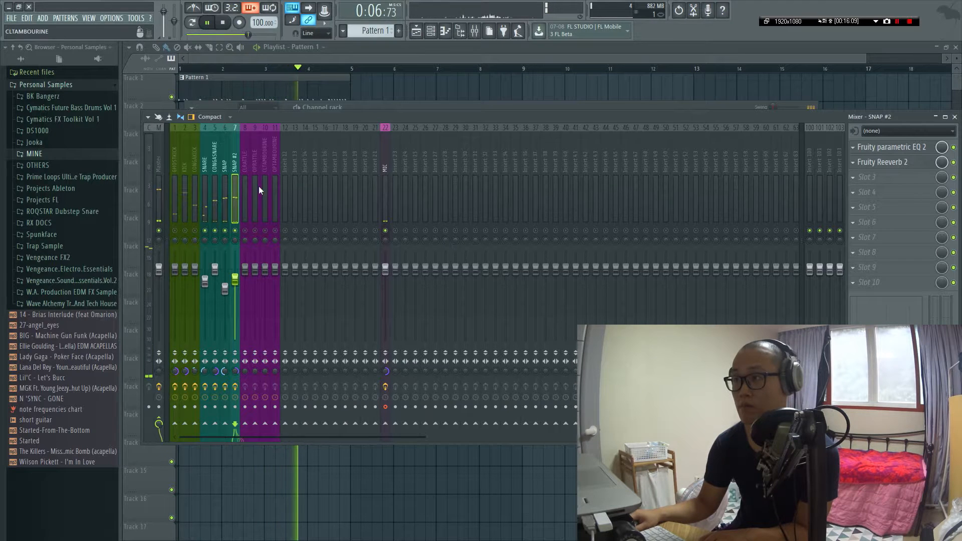
pyautogui.keyDown('ctrl'); pyautogui.click(226, 170); pyautogui.keyUp('ctrl')
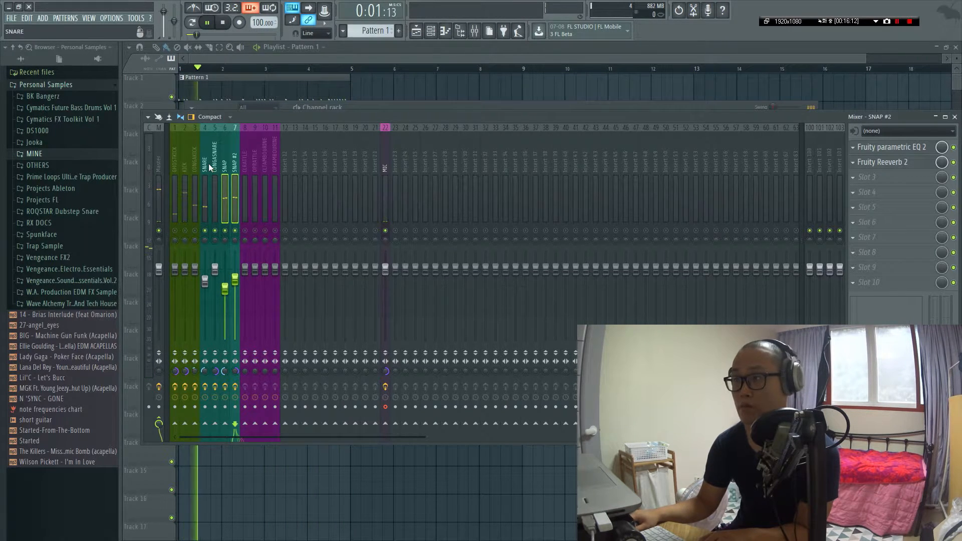
# - Lower the CONGASNARE level against the other snare layers during playback, then stop playback
pyautogui.click(215, 191)
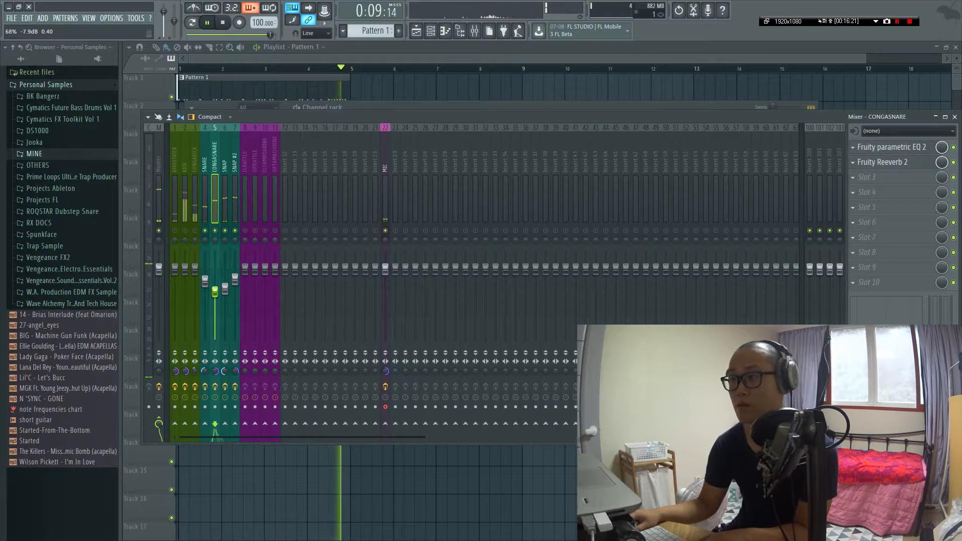
pyautogui.moveTo(216, 259); pyautogui.dragTo(222, 282)
pyautogui.press('space')
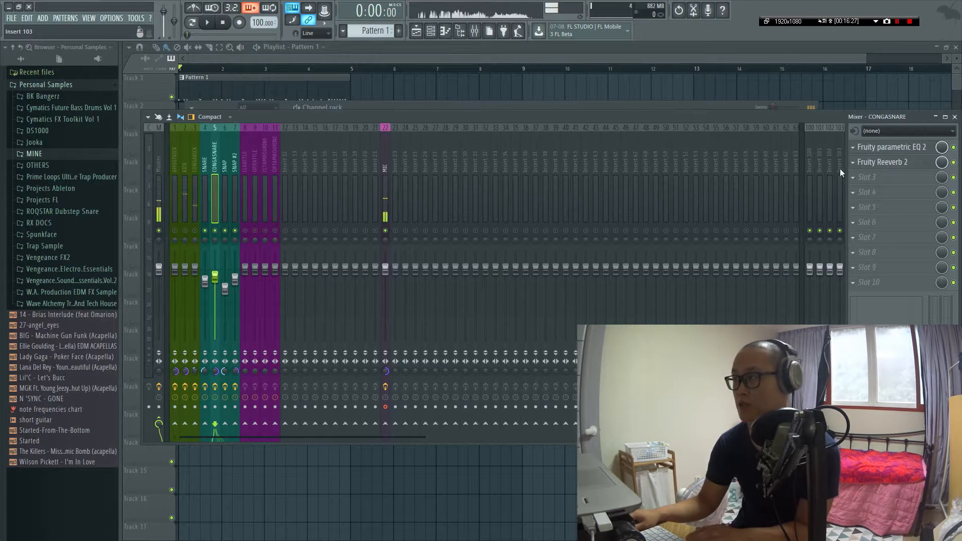
# - Remove Fruity Reeverb 2 from the CONGASNARE track, raise its level slightly and play the snare layers
pyautogui.click(854, 166)
pyautogui.moveTo(896, 178)
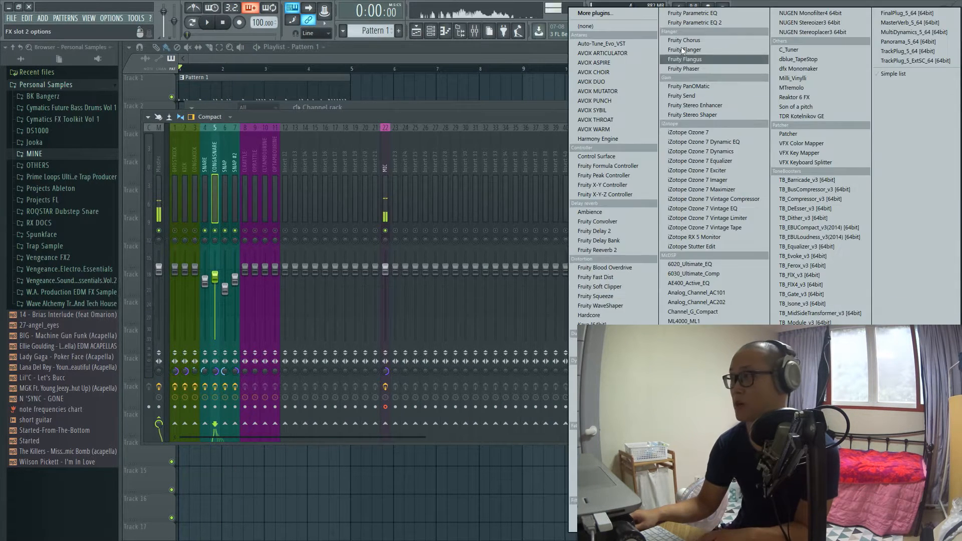
pyautogui.click(606, 22)
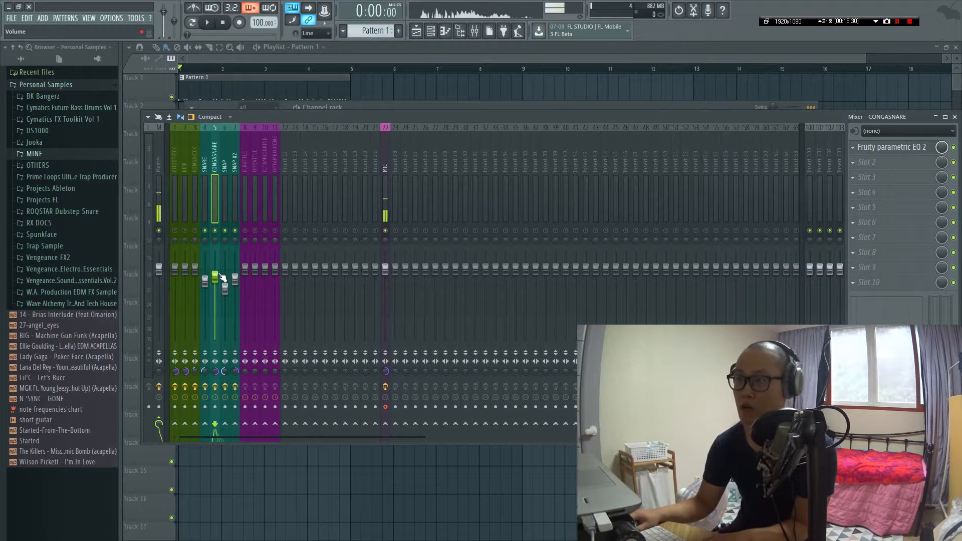
pyautogui.moveTo(215, 276); pyautogui.dragTo(215, 272)
pyautogui.press('space')
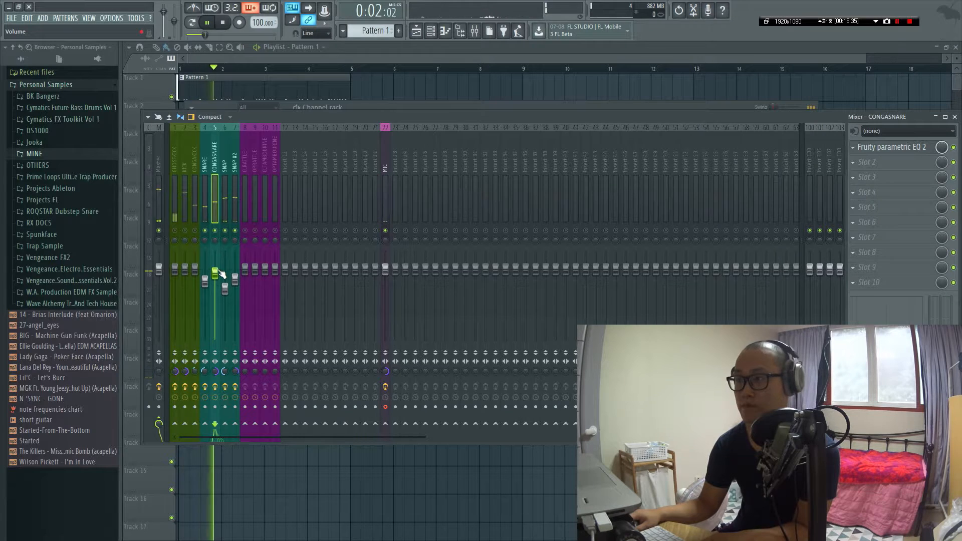
# - Make all mixer tracks audible again and slightly lower SNARE, CONGASNARE, SNAP and SNAP #2 together as a group
pyautogui.moveTo(216, 272); pyautogui.dragTo(215, 271)
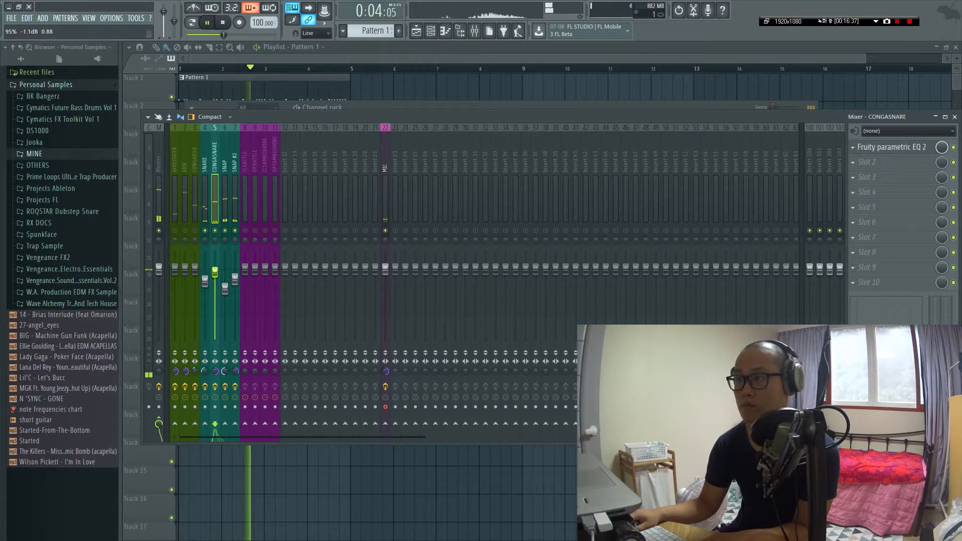
pyautogui.rightClick(215, 231)
pyautogui.rightClick(216, 231)
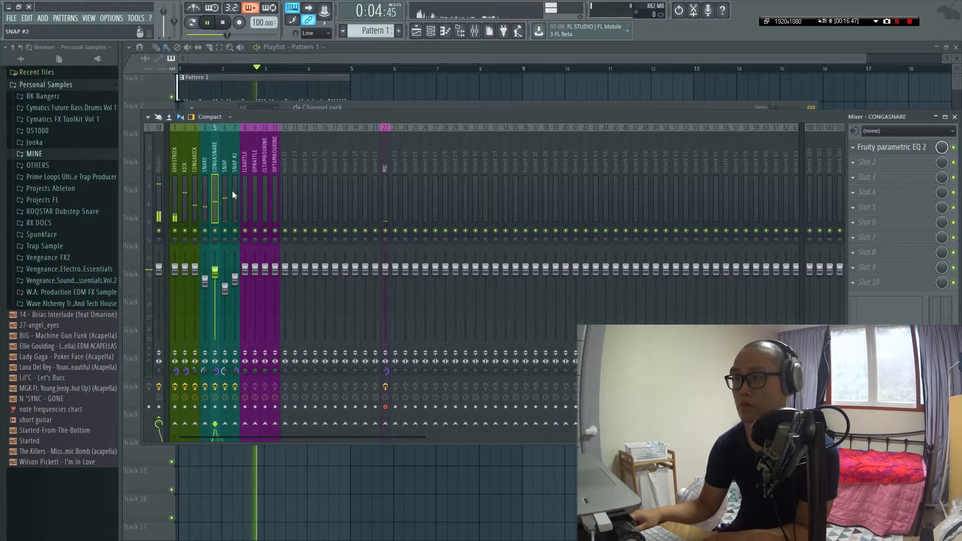
pyautogui.moveTo(233, 191); pyautogui.dragTo(206, 170)
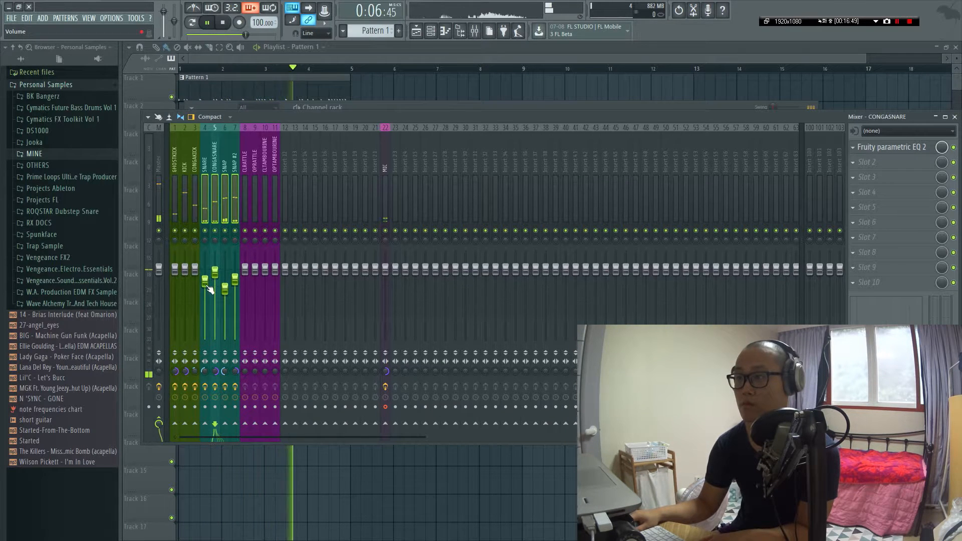
pyautogui.moveTo(206, 285); pyautogui.dragTo(206, 287)
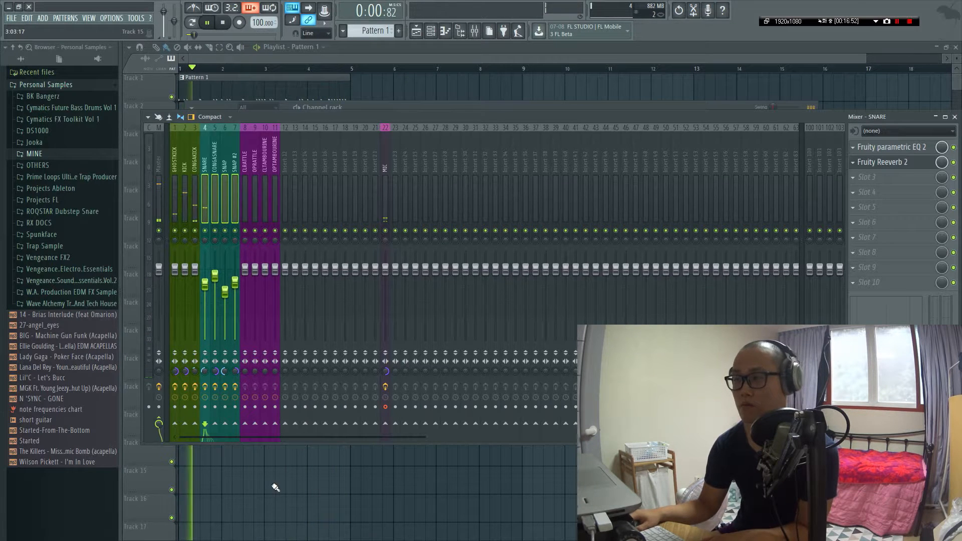
# - Lower the wet level of Fruity Reeverb 2 on the SNARE track slightly and return to the mixer
pyautogui.press('Tab')
pyautogui.press('Tab')
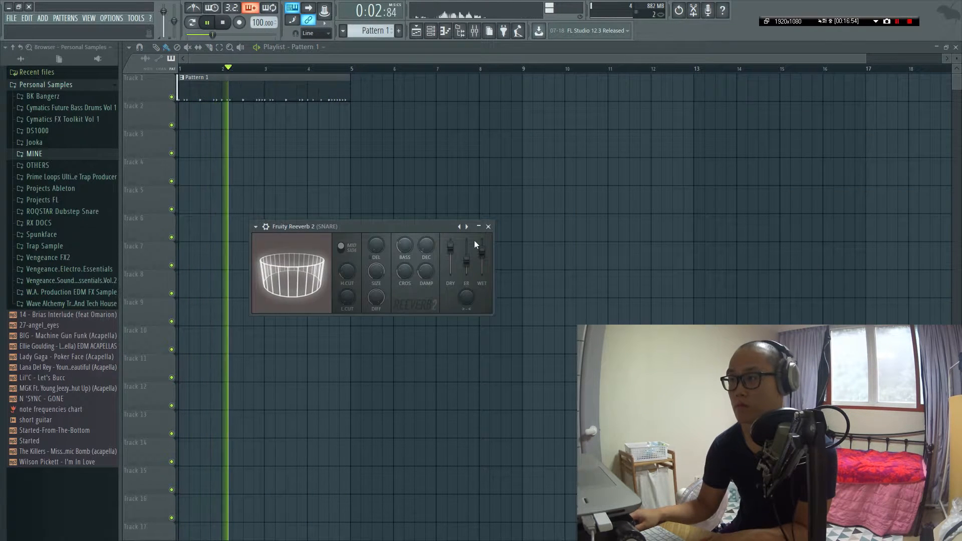
pyautogui.moveTo(482, 250); pyautogui.dragTo(482, 256)
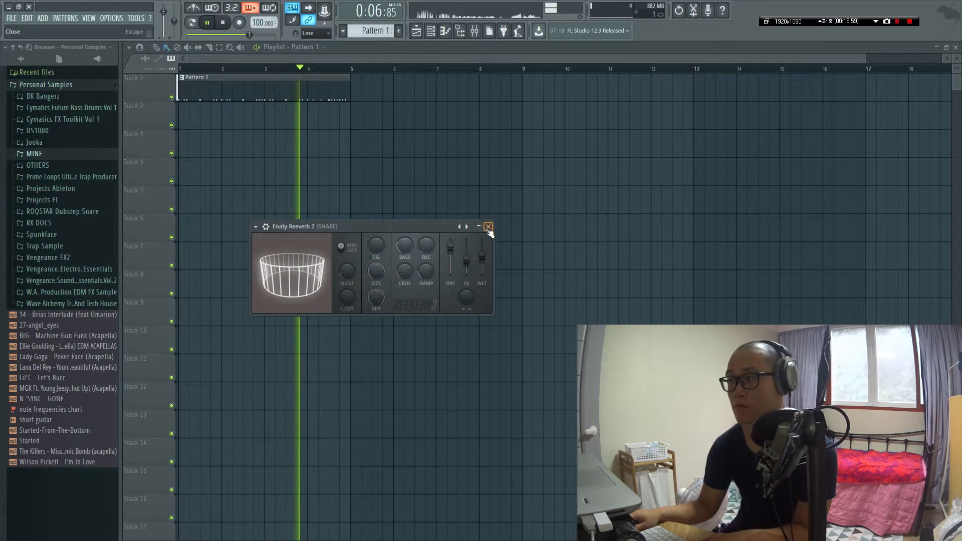
pyautogui.click(488, 226)
pyautogui.press('F6')
pyautogui.press('F9')
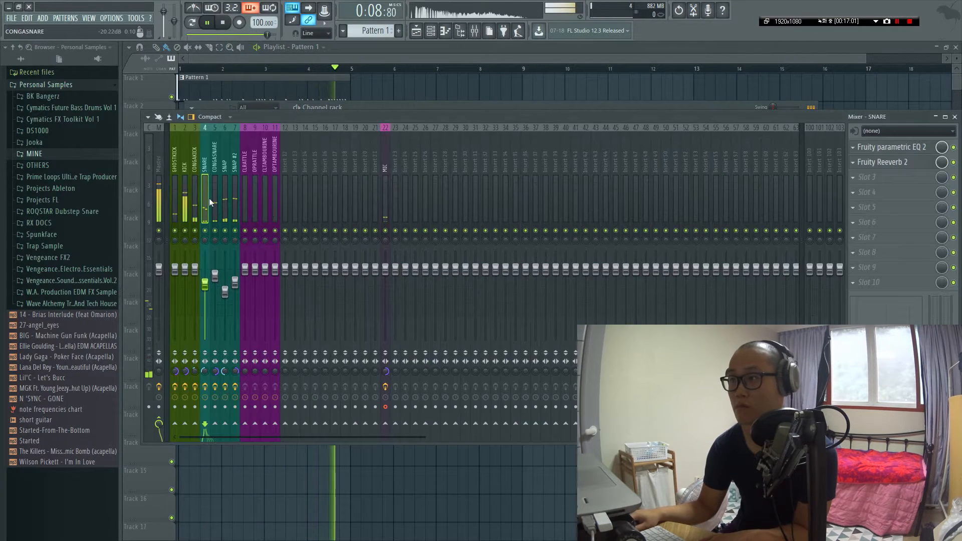
# - Reduce the Fruity Reeverb 2 wet level on the SNAP and SNAP #2 tracks, setting SNAP #2 to about 68%
pyautogui.click(884, 165)
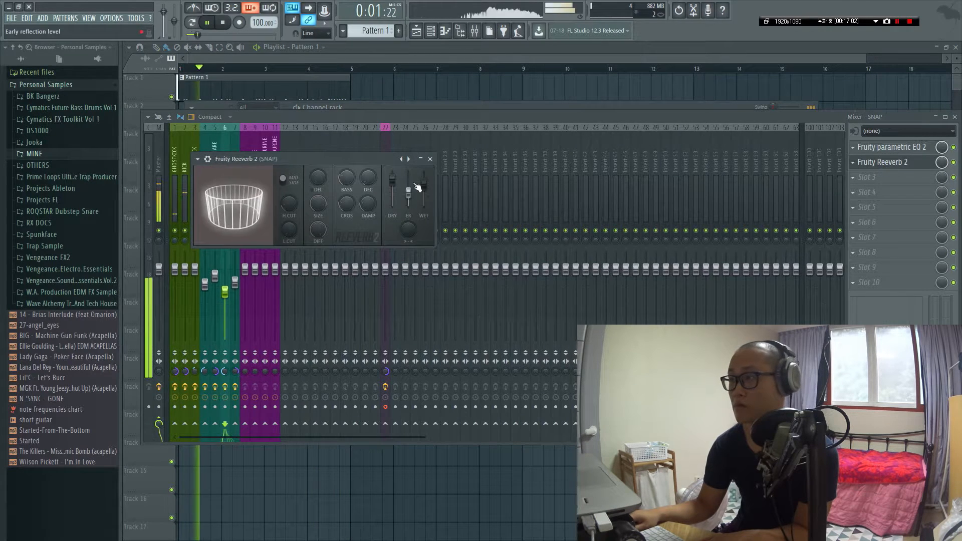
pyautogui.click(430, 159)
pyautogui.click(234, 163)
pyautogui.click(884, 165)
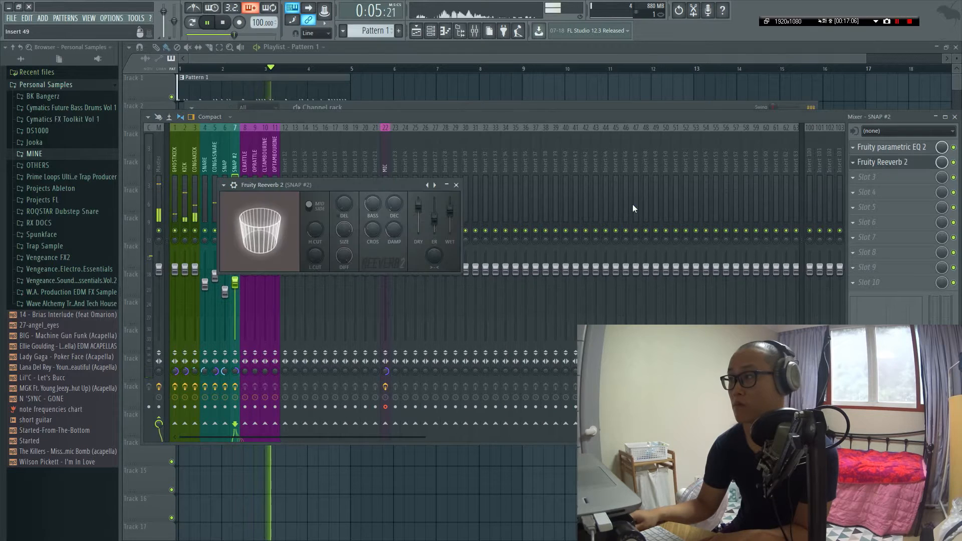
pyautogui.moveTo(450, 206); pyautogui.dragTo(450, 213)
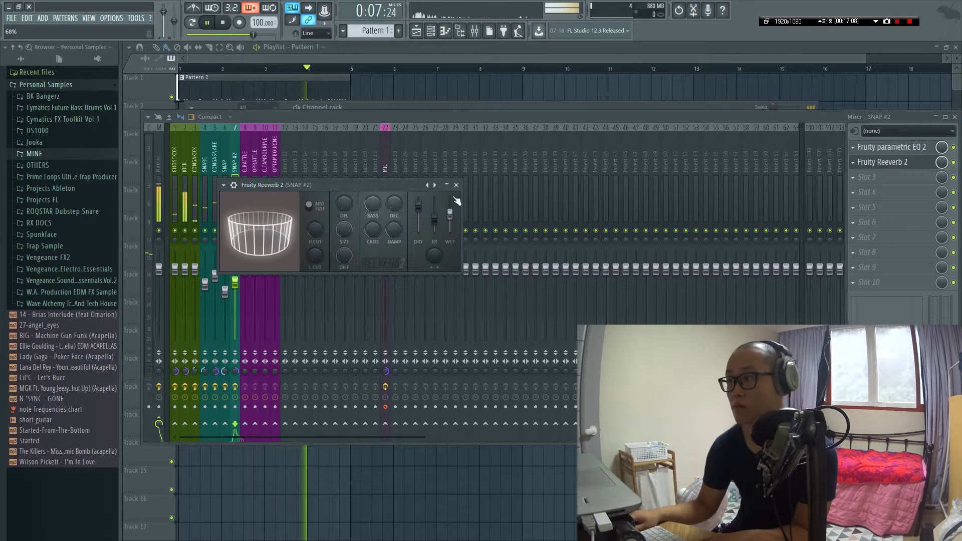
pyautogui.click(456, 185)
pyautogui.press('F12')
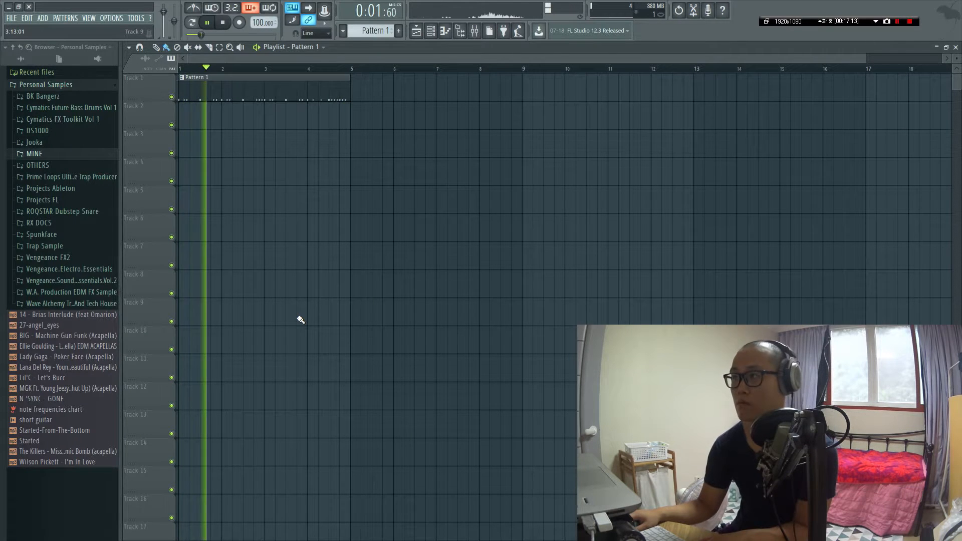
# - Stop playback and place OPRATTLE hits on steps 9, 25, 41 and 57 and CLRATTLE hits on steps 1 to 6
pyautogui.press('F6')
pyautogui.press('space')
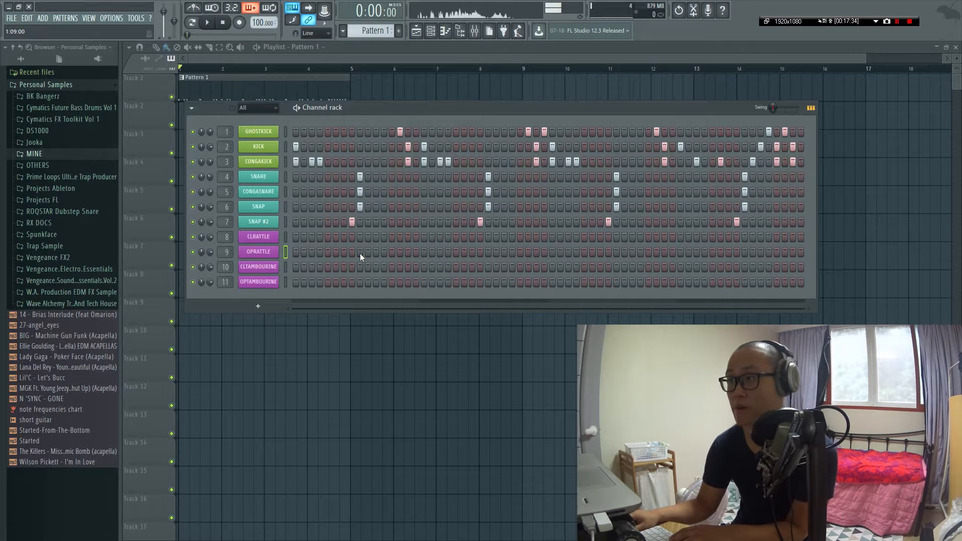
pyautogui.click(488, 251)
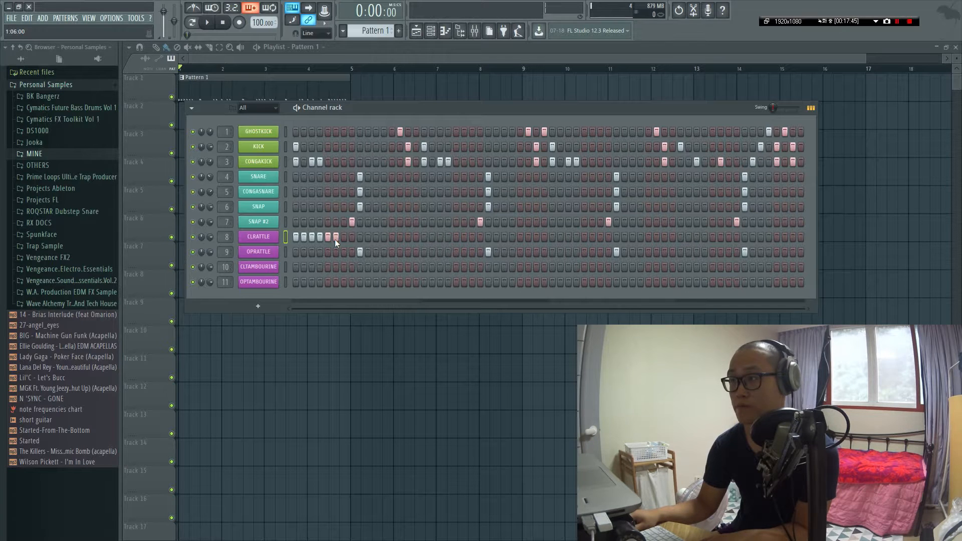
# - Try CLRATTLE runs from step 1 ending on step 5 and on step 8 while playing the pattern
pyautogui.press('space')
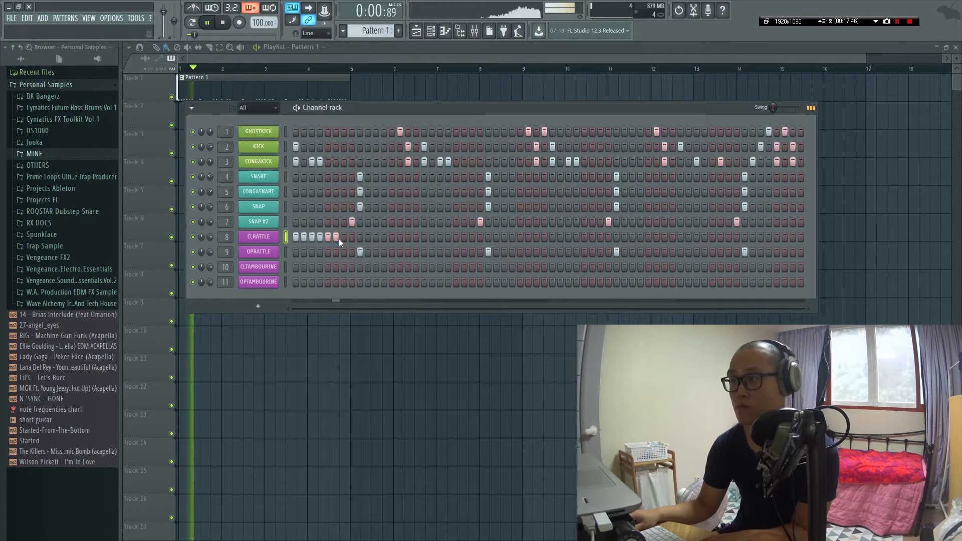
pyautogui.click(336, 237)
pyautogui.press('space')
pyautogui.press('space')
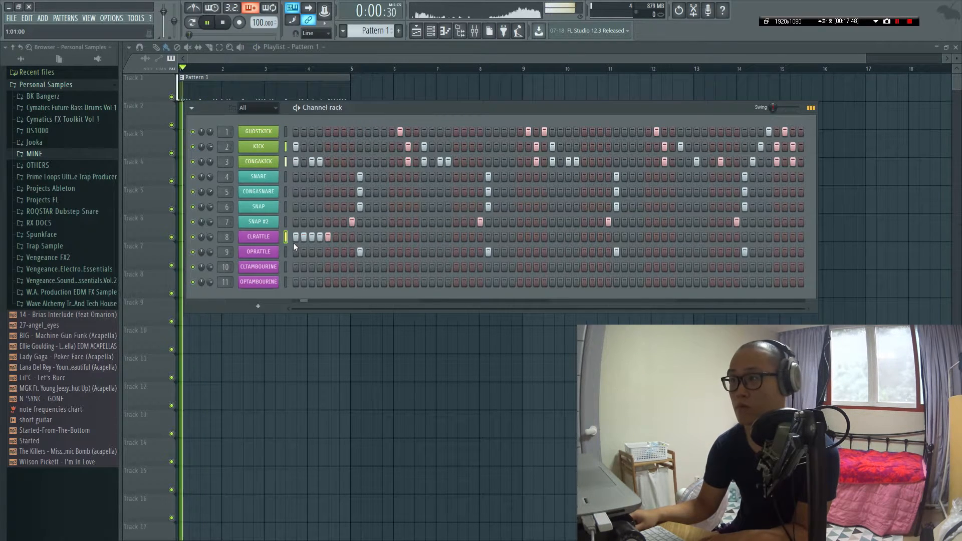
pyautogui.press('space')
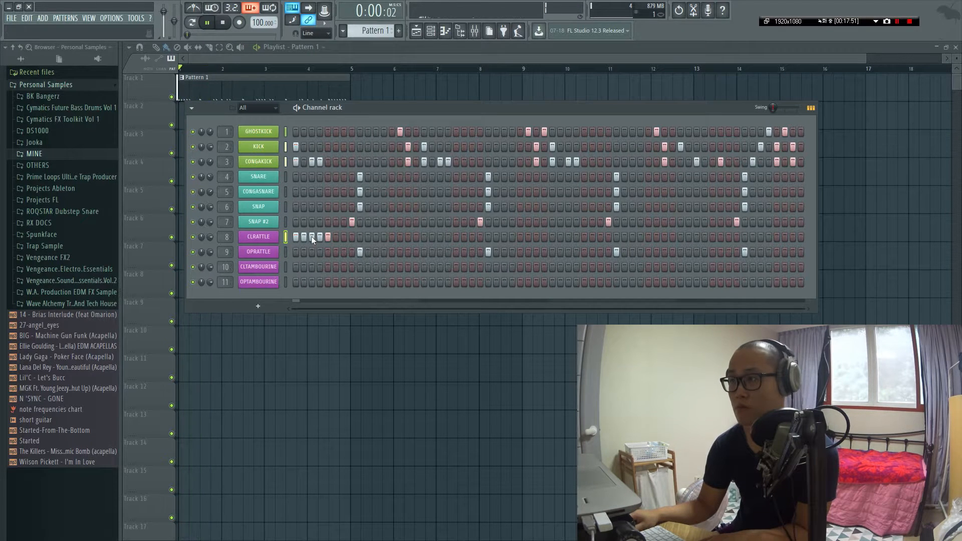
pyautogui.press('space')
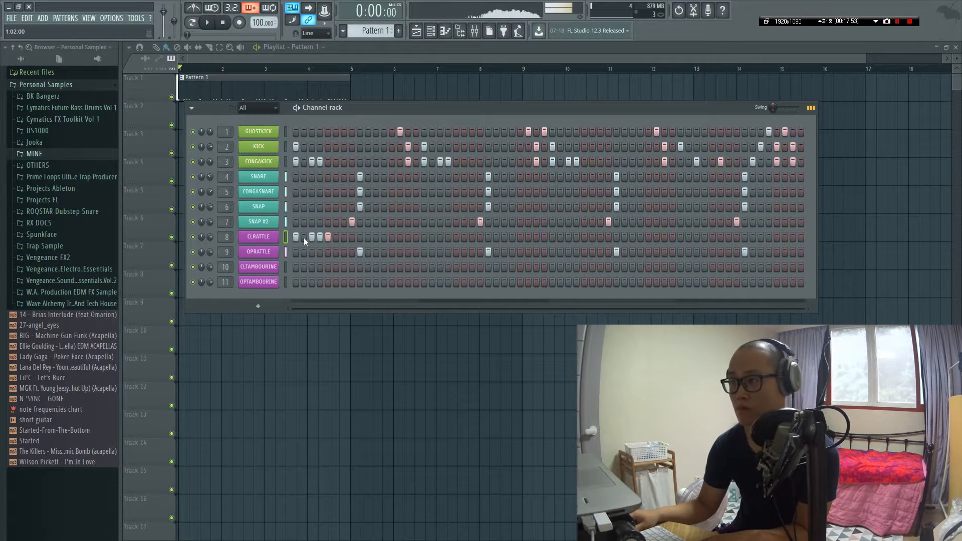
pyautogui.moveTo(326, 236); pyautogui.dragTo(350, 237)
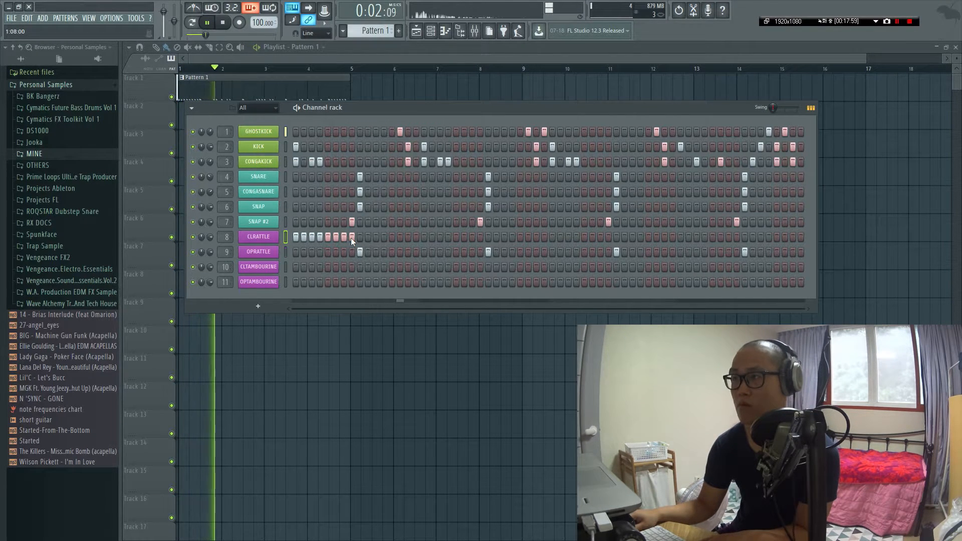
pyautogui.moveTo(351, 237); pyautogui.dragTo(338, 238)
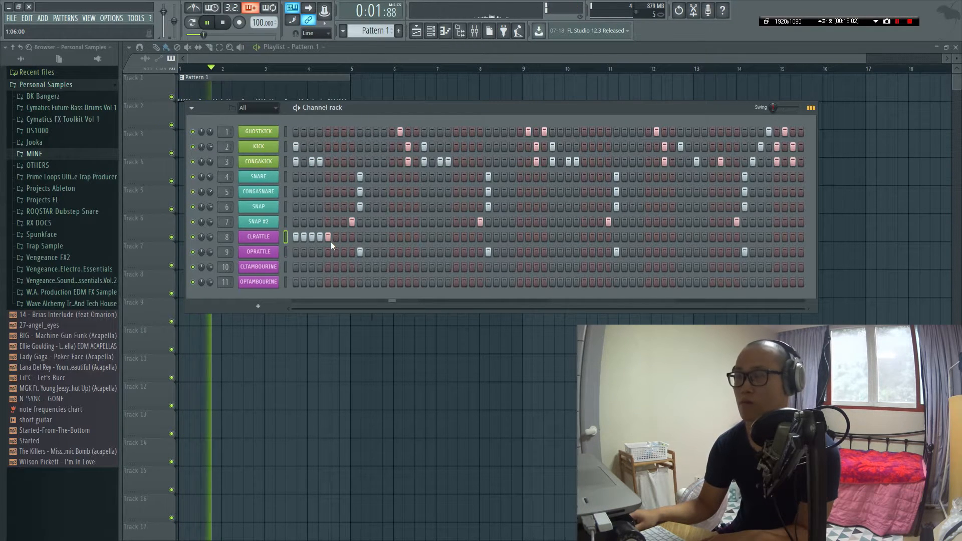
# - Shift the CLRATTLE run to steps 3 to 6 and audition it against the pattern
pyautogui.moveTo(297, 238); pyautogui.dragTo(304, 239)
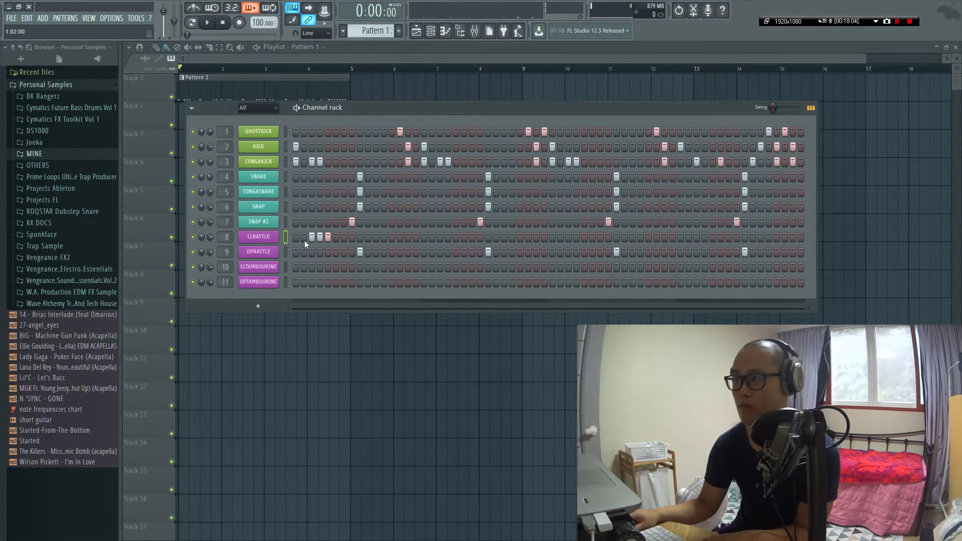
pyautogui.click(337, 235)
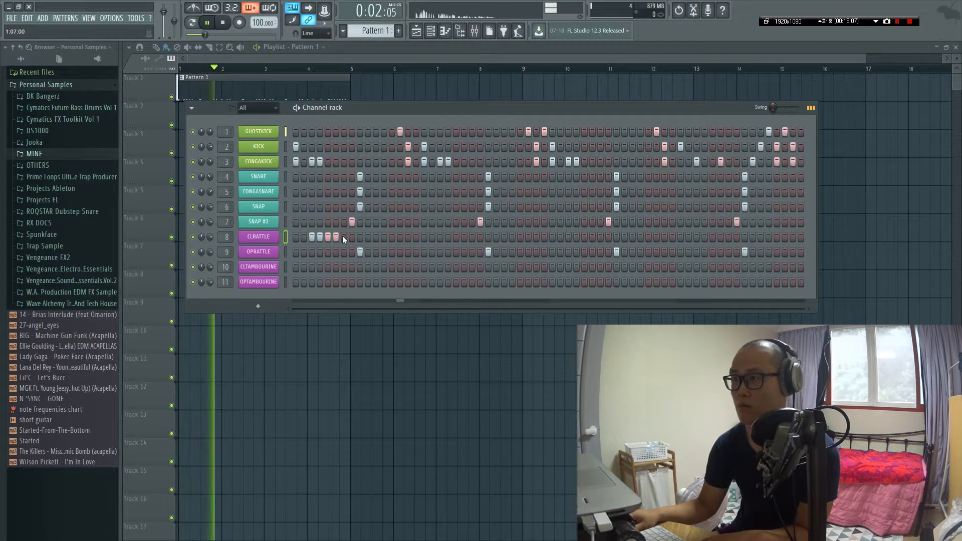
pyautogui.click(343, 238)
pyautogui.click(343, 238)
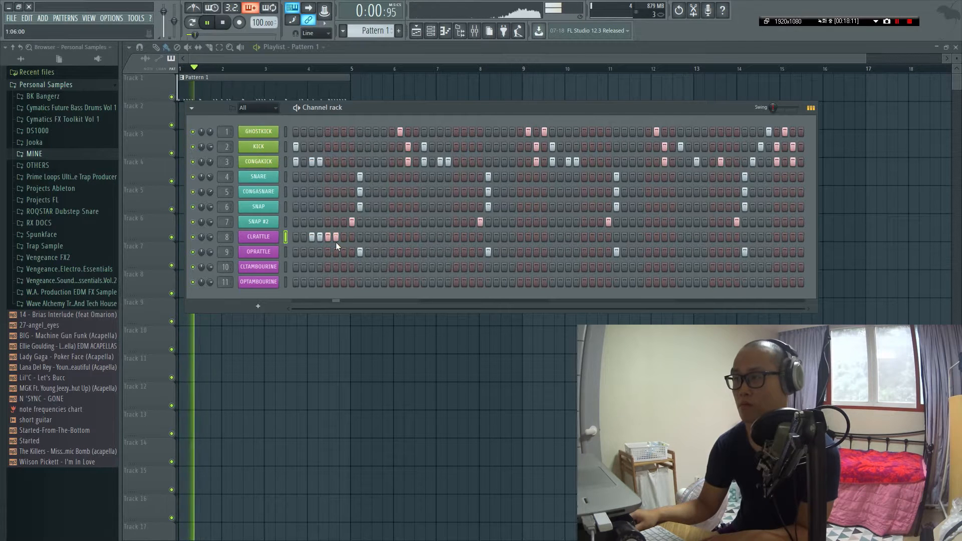
pyautogui.press('space')
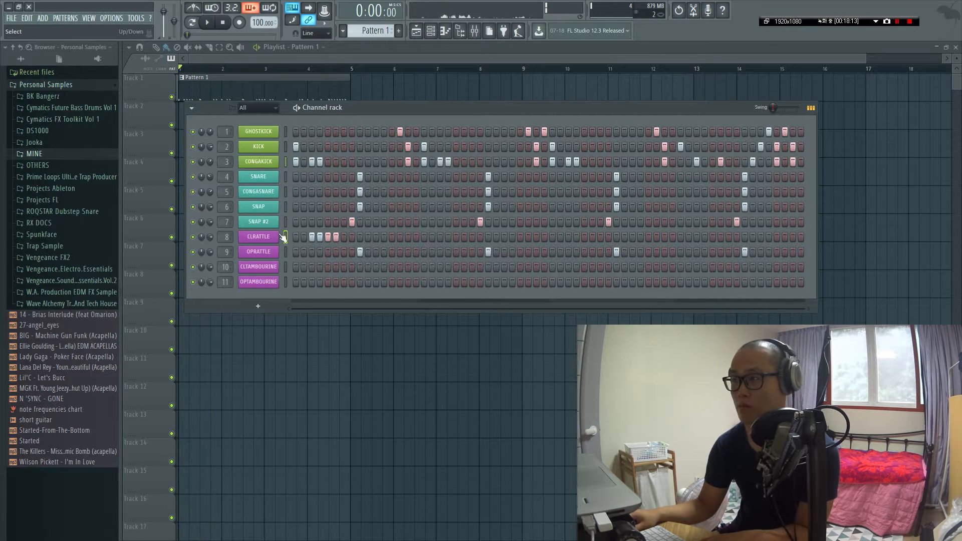
# - Open CLRATTLE in the piano roll and vary its four note velocities, accenting the first and setting the fourth to about 53%
pyautogui.rightClick(279, 235)
pyautogui.click(300, 237)
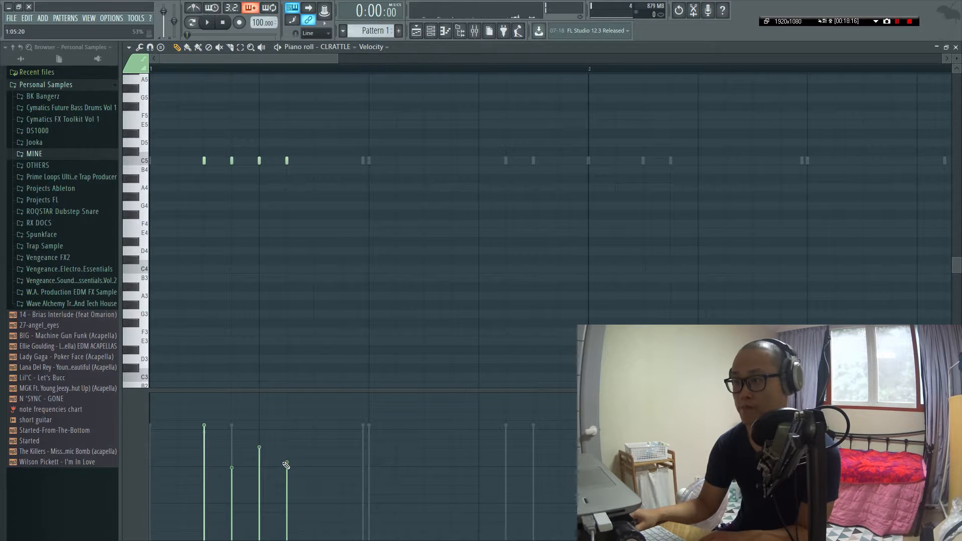
# - Repeat the four-note CLRATTLE group from bar 1 step 15, bar 2 step 15, bar 3 step 11 and bar 4 step 3 onward
pyautogui.keyDown('ctrl'); pyautogui.scroll(-5, 281, 341); pyautogui.keyUp('ctrl')
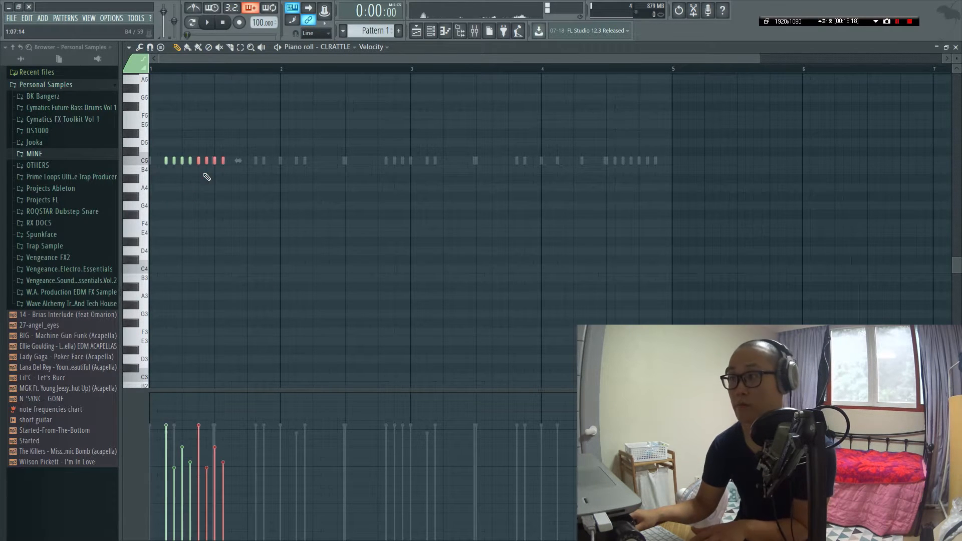
pyautogui.moveTo(215, 163); pyautogui.dragTo(256, 166)
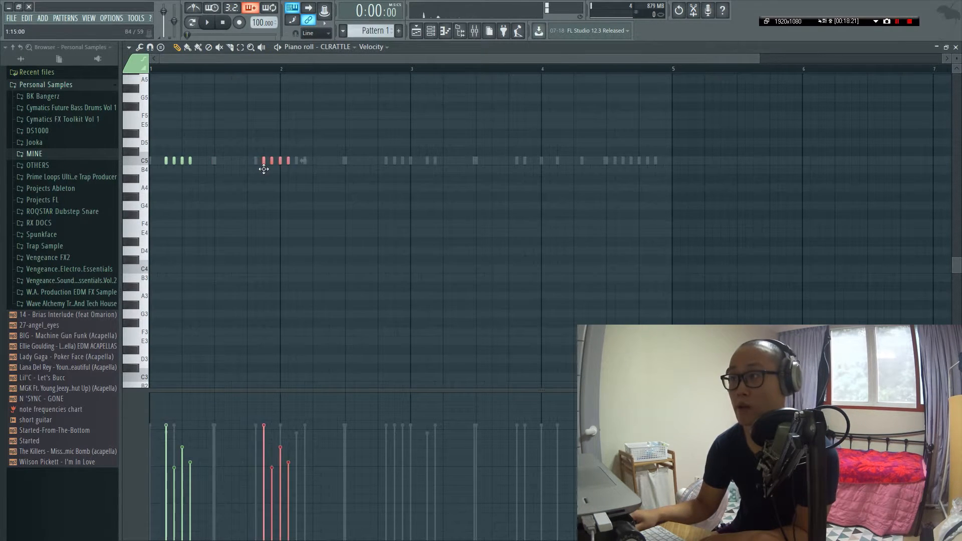
pyautogui.hotkey('ctrl', 'v')
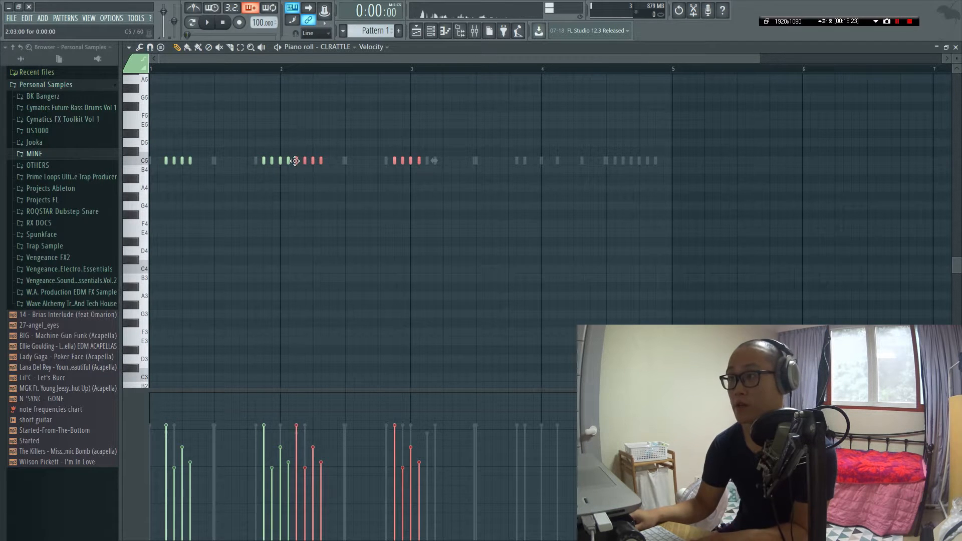
pyautogui.moveTo(295, 163); pyautogui.dragTo(390, 169)
pyautogui.scroll(-1, 413, 201)
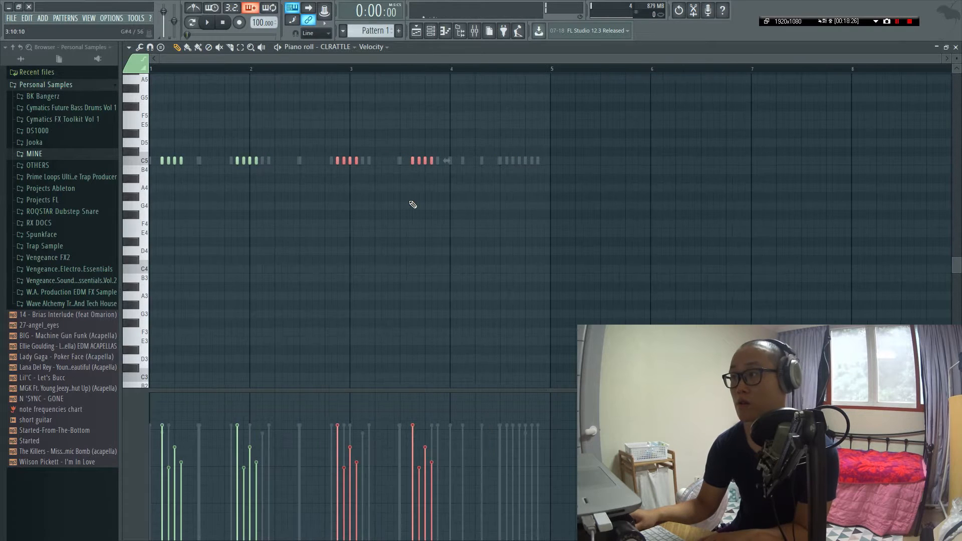
pyautogui.hotkey('ctrl', 'b')
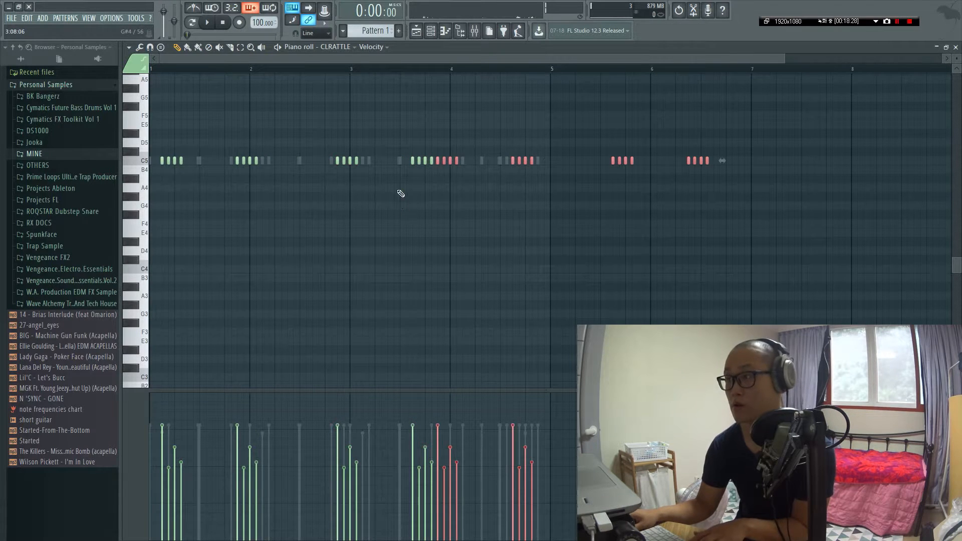
pyautogui.moveTo(436, 162); pyautogui.dragTo(461, 169)
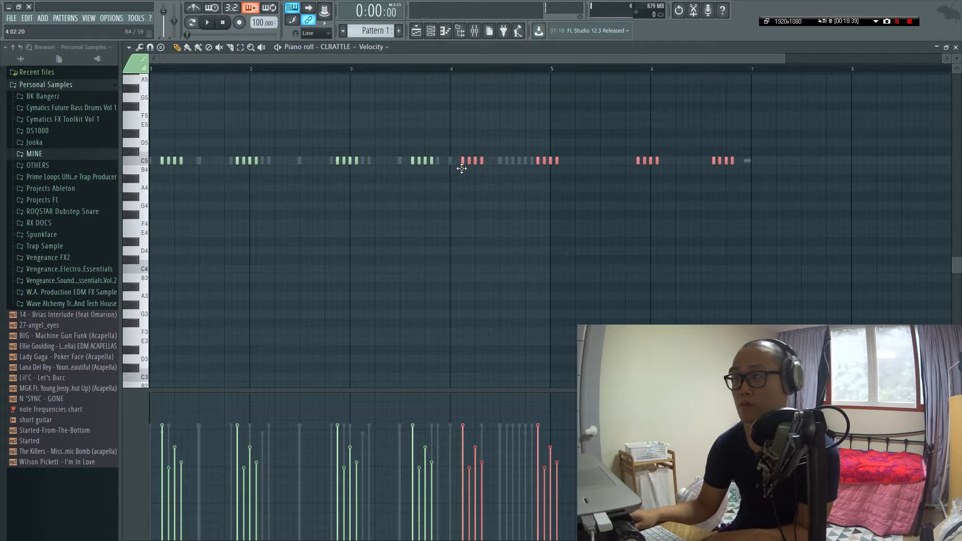
# - Move the second CLRATTLE group to step 3 of bar 2, delete every group after it and play the pattern
pyautogui.press('space')
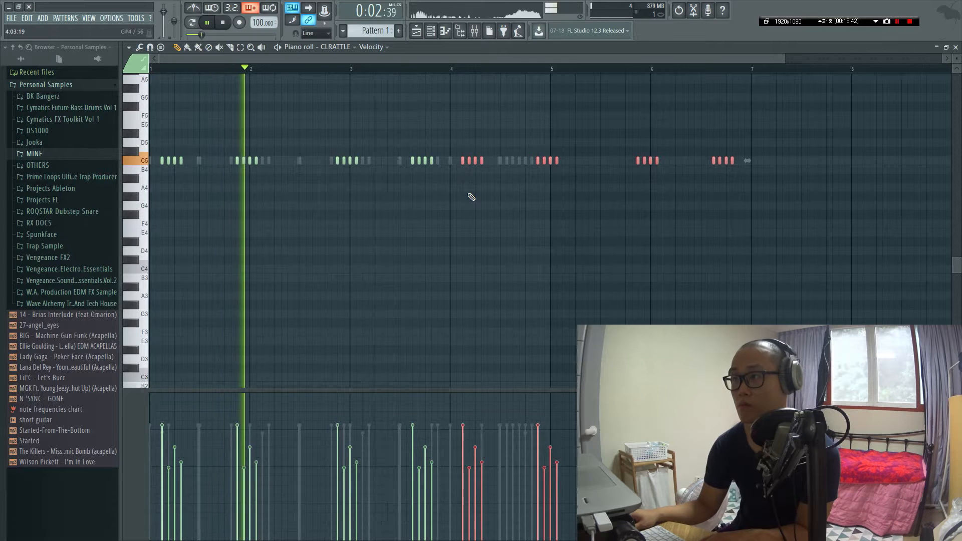
pyautogui.keyDown('ctrl'); pyautogui.click(257, 189); pyautogui.keyUp('ctrl')
pyautogui.press('space')
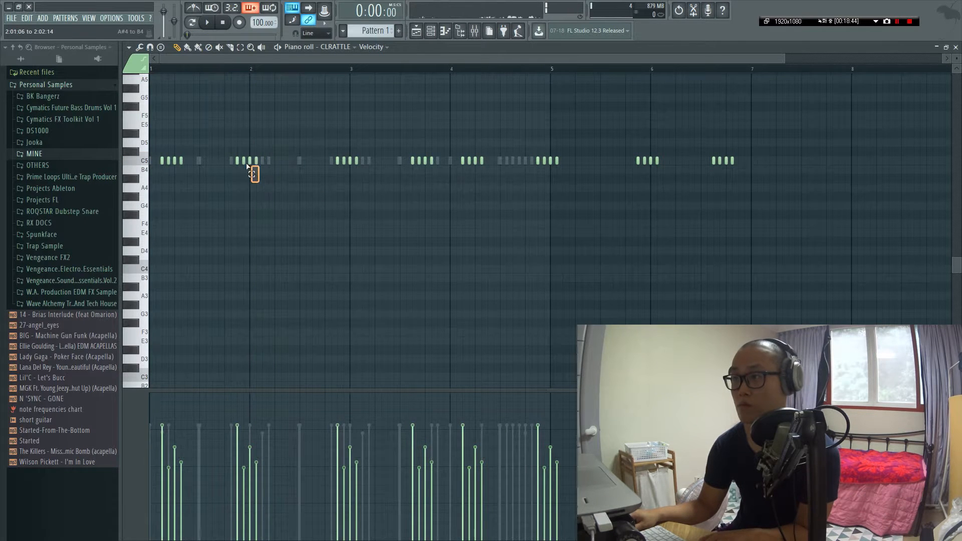
pyautogui.moveTo(245, 162); pyautogui.dragTo(256, 162)
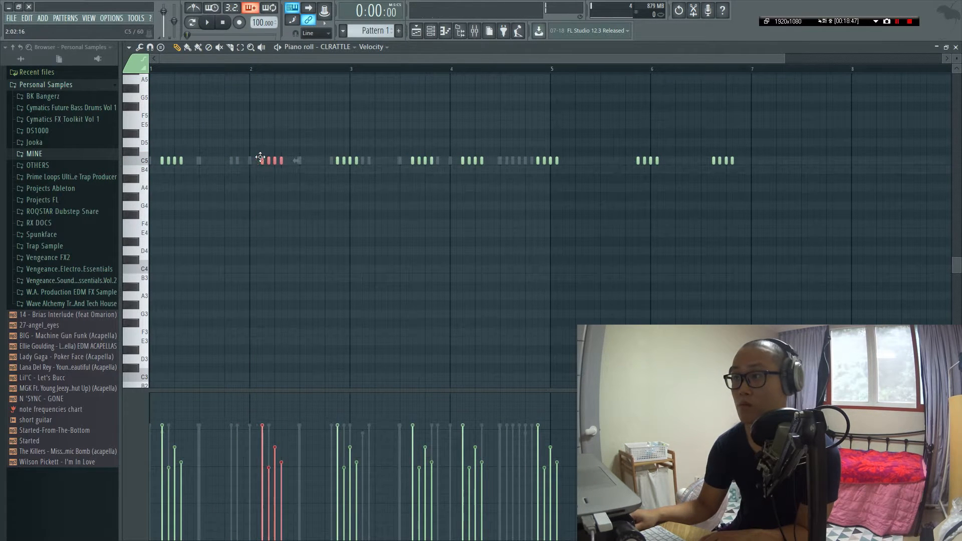
pyautogui.moveTo(337, 163); pyautogui.dragTo(564, 165)
pyautogui.moveTo(738, 159); pyautogui.dragTo(707, 161)
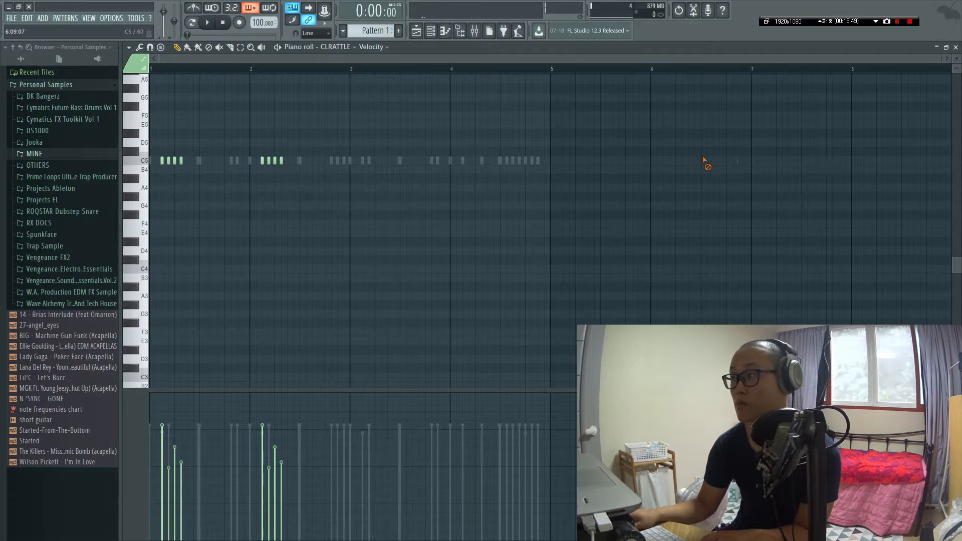
pyautogui.press('space')
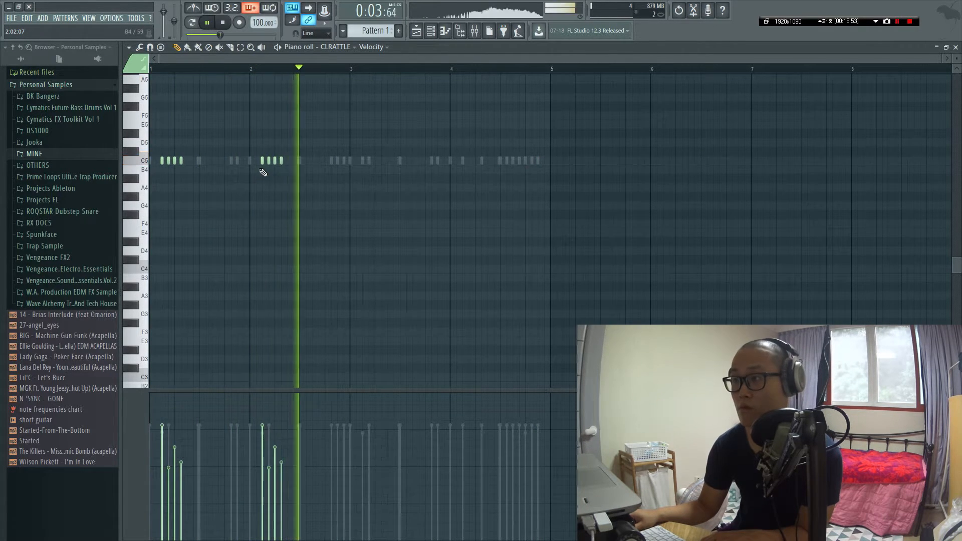
# - Shift both CLRATTLE note groups one step earlier to start on step 2 of bars 1 and 2, and audition the pattern
pyautogui.press('space')
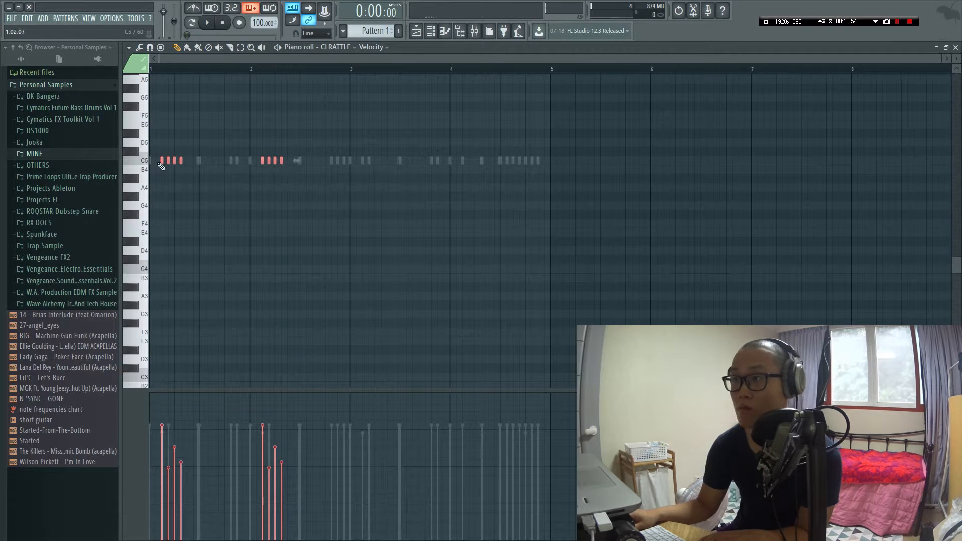
pyautogui.moveTo(158, 161); pyautogui.dragTo(151, 161)
pyautogui.press('space')
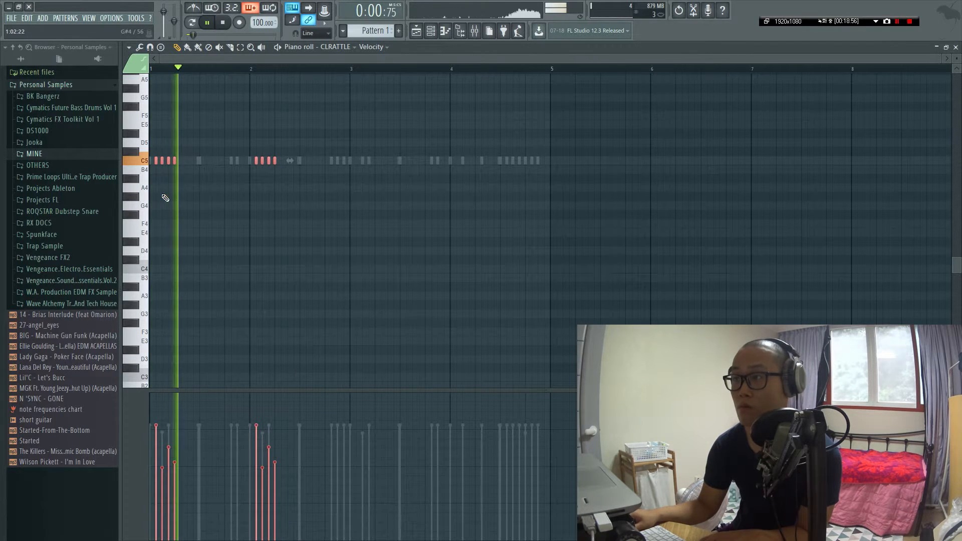
pyautogui.keyDown('ctrl'); pyautogui.click(221, 192); pyautogui.keyUp('ctrl')
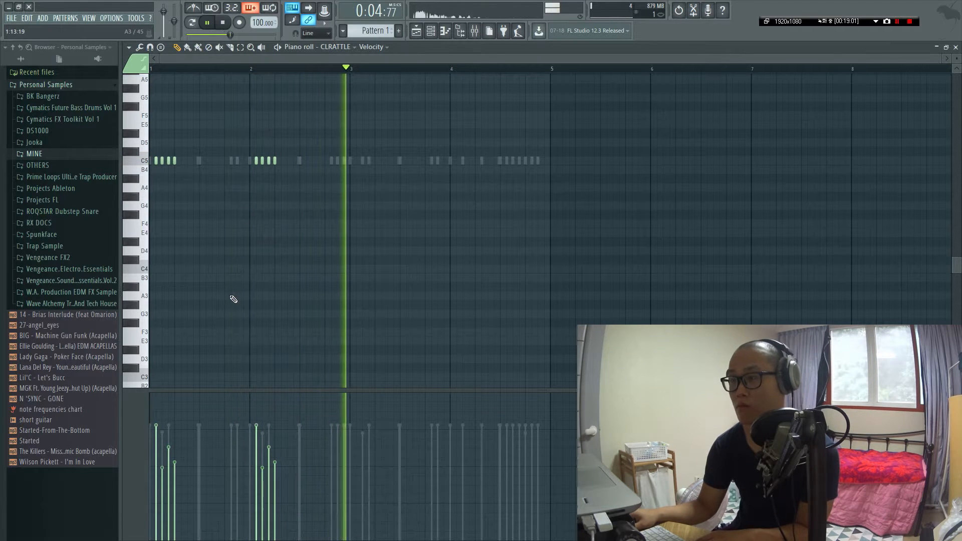
pyautogui.press('space')
# - Duplicate both CLRATTLE groups to step 2 of bars 3 and 4, and slightly lower the CLRATTLE channel volume during playback
pyautogui.hotkey('ctrl', 'b')
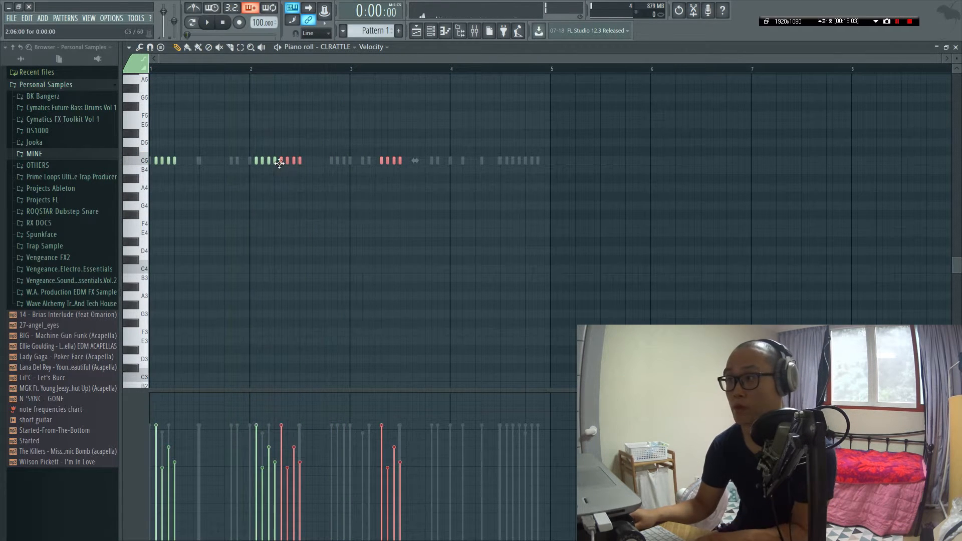
pyautogui.moveTo(279, 162); pyautogui.dragTo(356, 166)
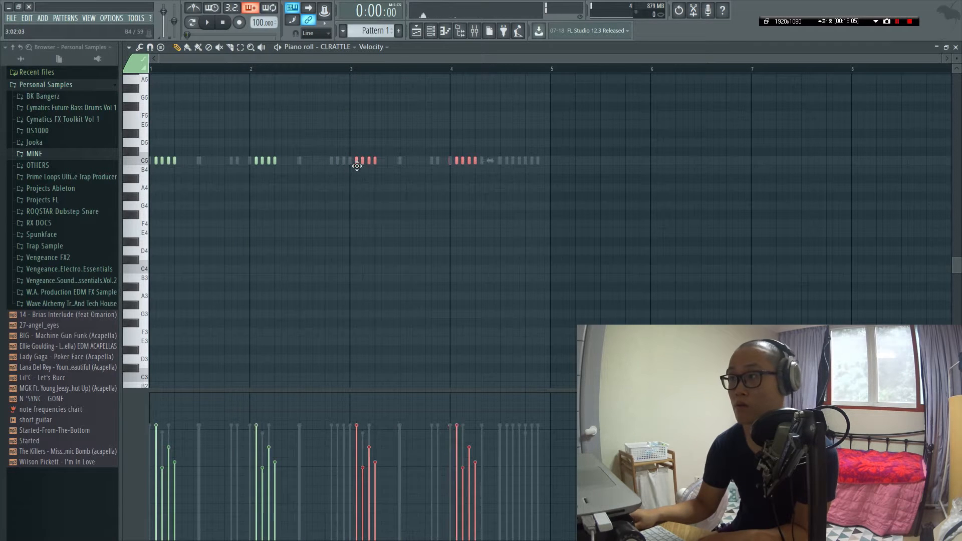
pyautogui.hotkey('ctrl', 'd')
pyautogui.press('F7')
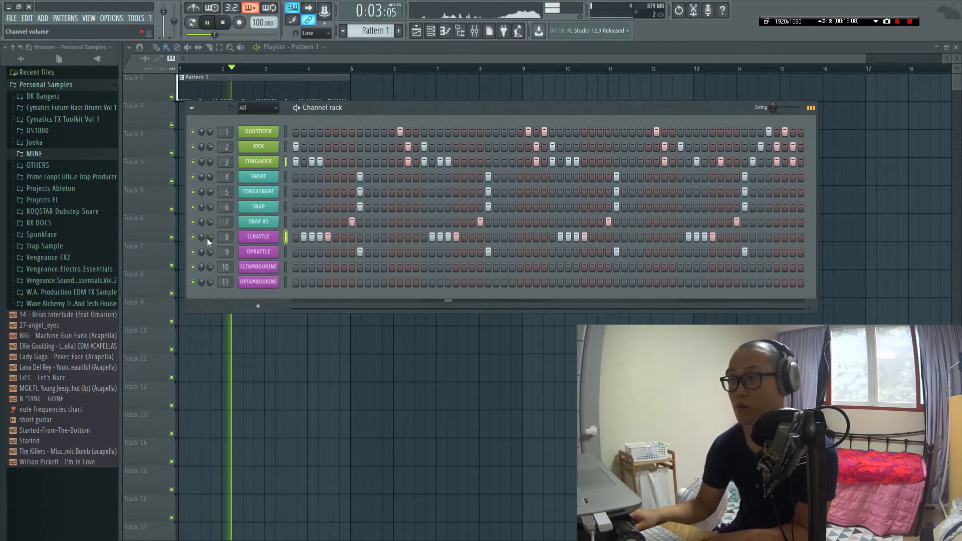
pyautogui.moveTo(208, 238); pyautogui.dragTo(208, 240)
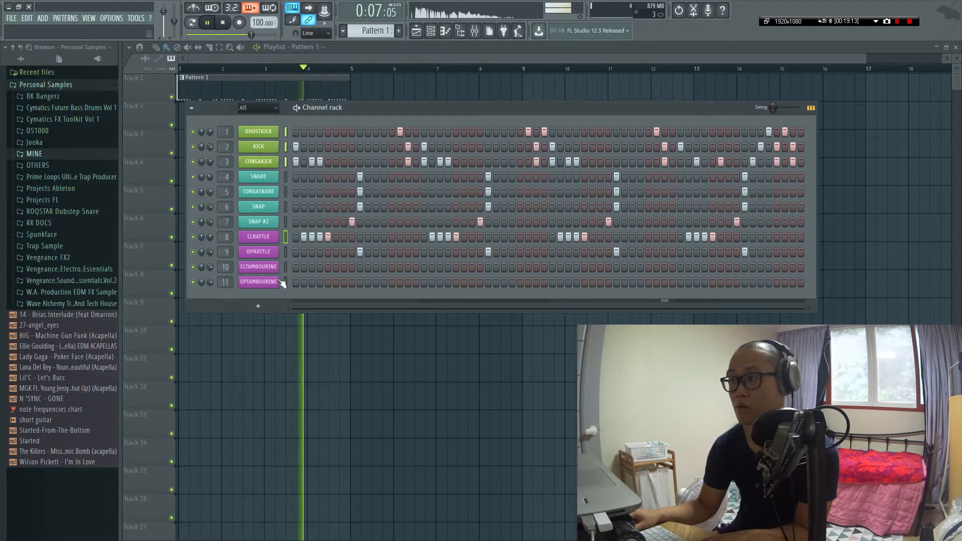
pyautogui.press('space')
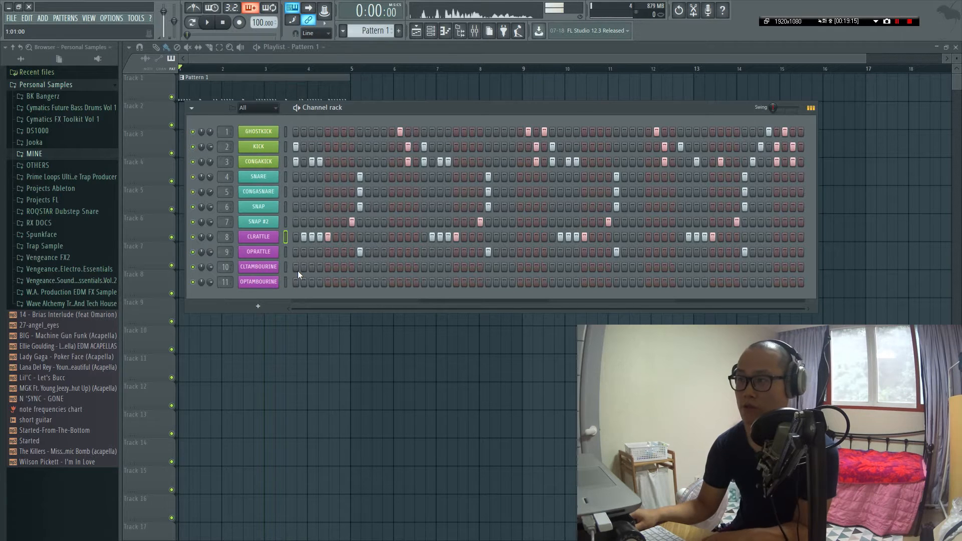
# - Add CLTAMBOURINE hits on step 1 of bars 1, 3 and 4 and step 2 of bar 2, with OPTAMBOURINE on step 9 of every bar
pyautogui.click(296, 268)
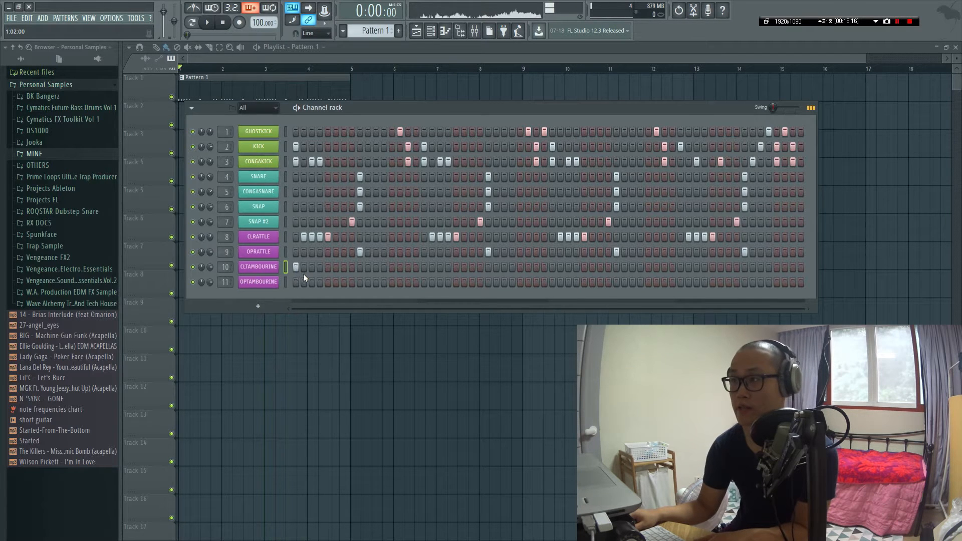
pyautogui.click(275, 269)
pyautogui.press('Escape')
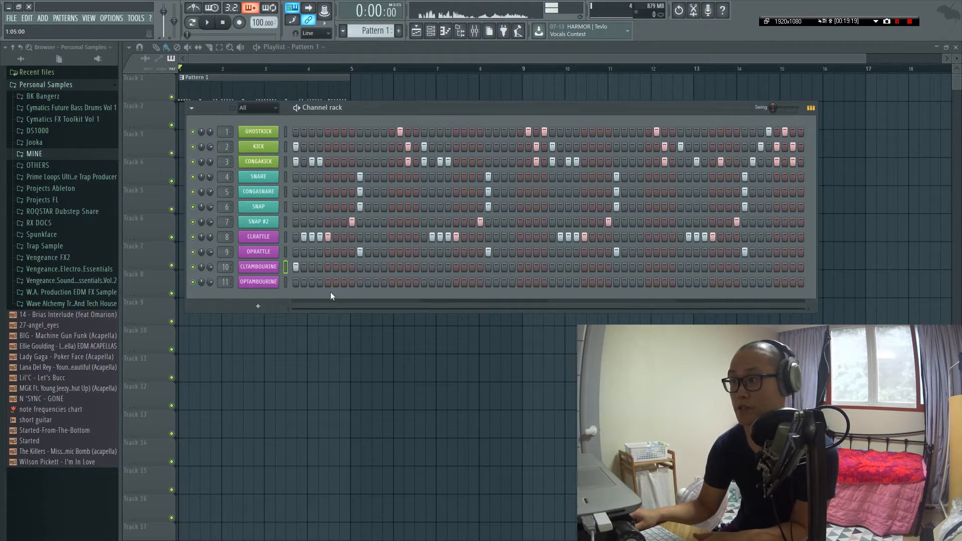
pyautogui.click(360, 283)
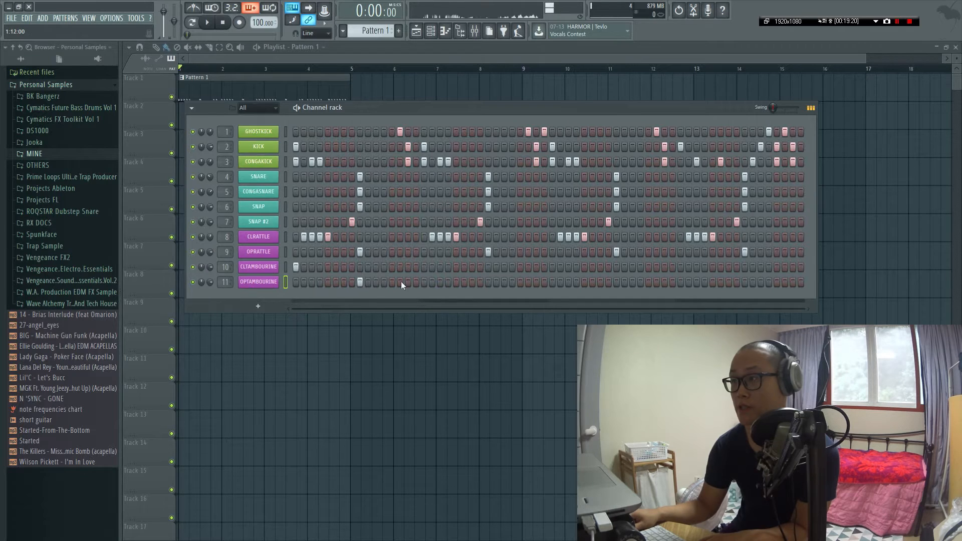
pyautogui.click(432, 267)
pyautogui.click(488, 283)
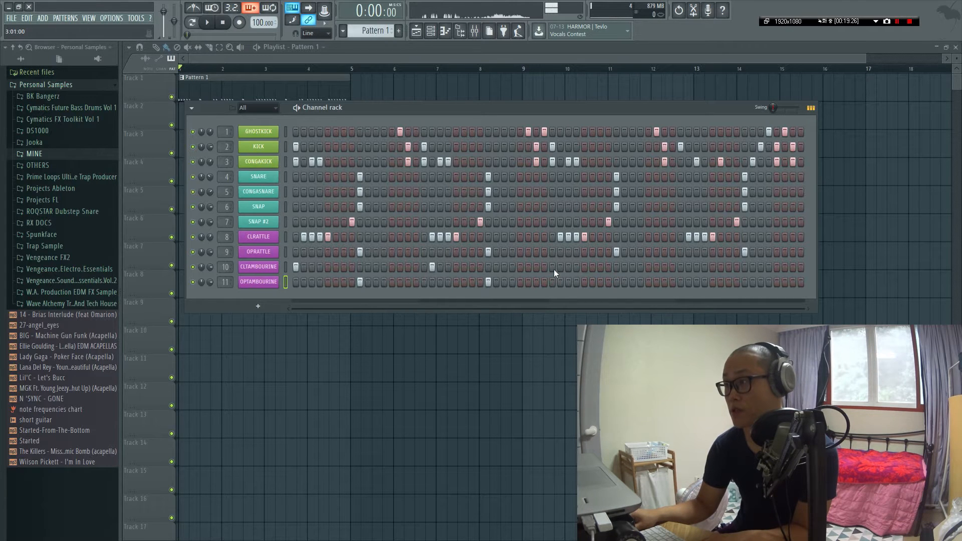
pyautogui.click(681, 268)
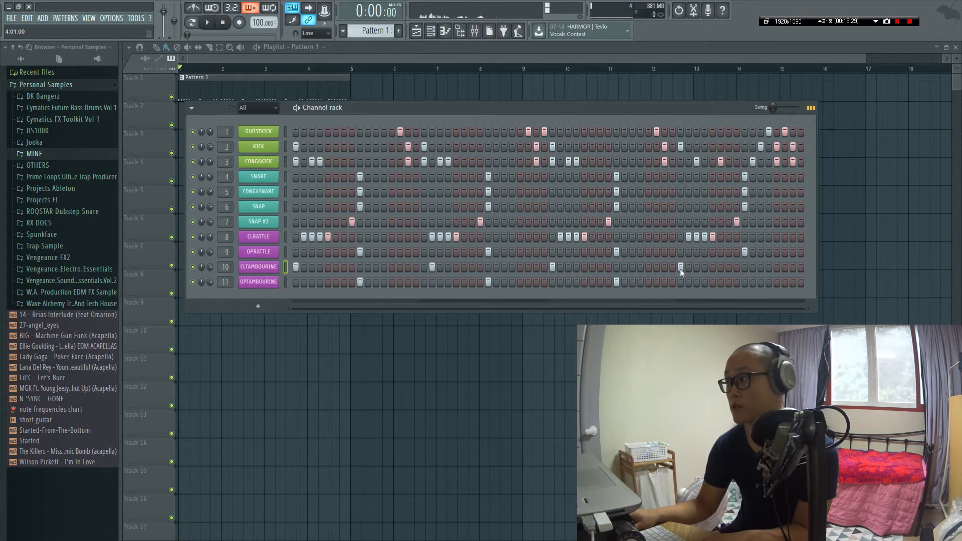
pyautogui.click(745, 282)
# - Play the pattern and move the bar 2 CLTAMBOURINE hit from step 2 to step 1
pyautogui.press('space')
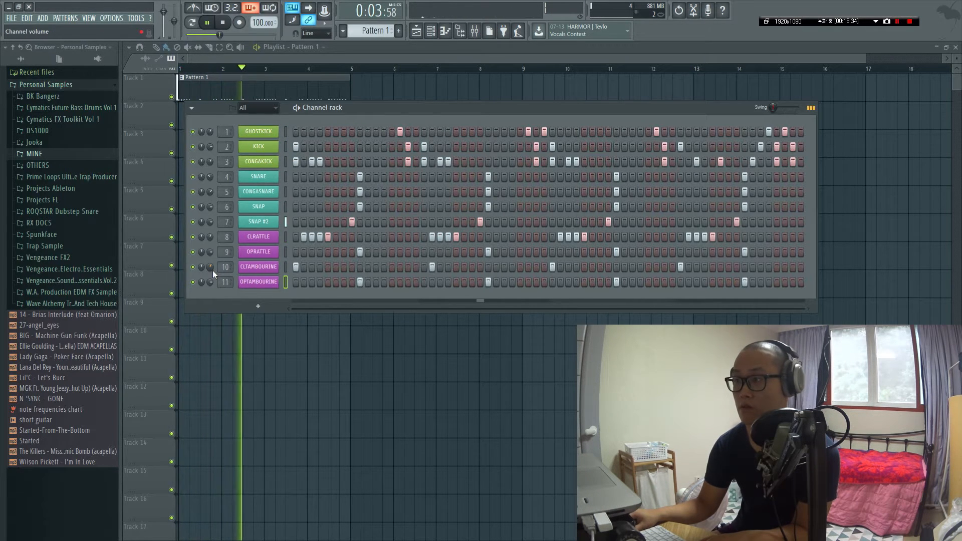
pyautogui.press('space')
pyautogui.press('space')
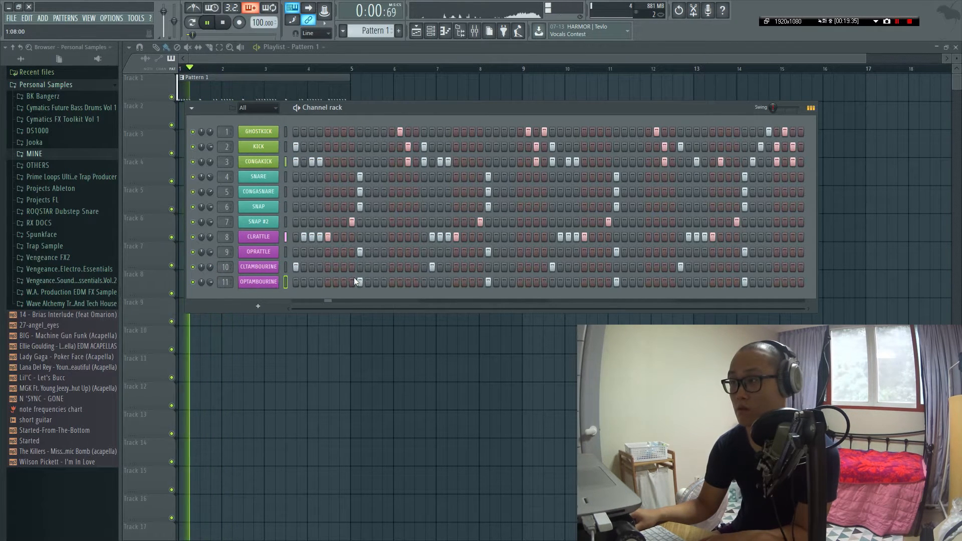
pyautogui.click(431, 266)
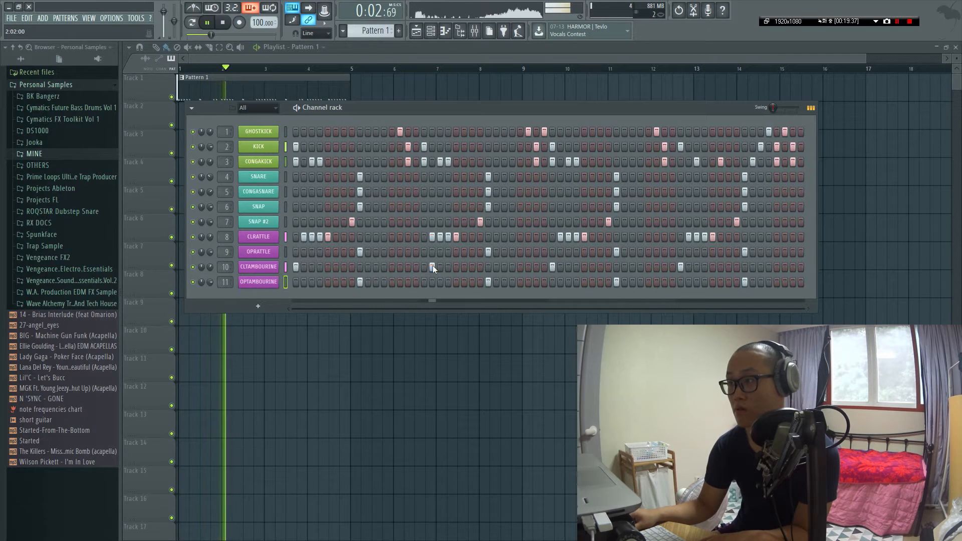
pyautogui.click(424, 267)
pyautogui.press('space')
pyautogui.press('space')
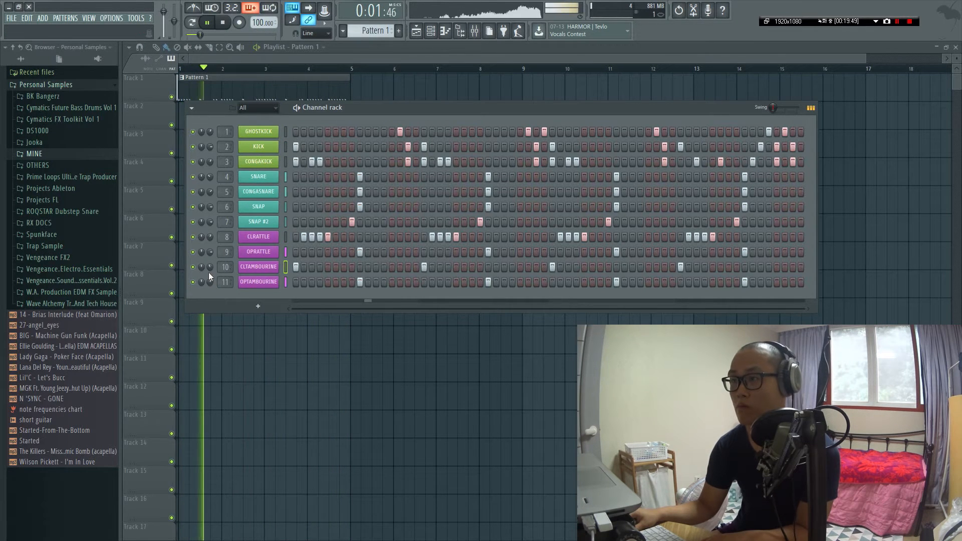
# - Lower the CLTAMBOURINE channel volume to about 43% and add CLTAMBOURINE hits on steps 13 and 15 of bar 4 during playback
pyautogui.moveTo(206, 267); pyautogui.dragTo(206, 273)
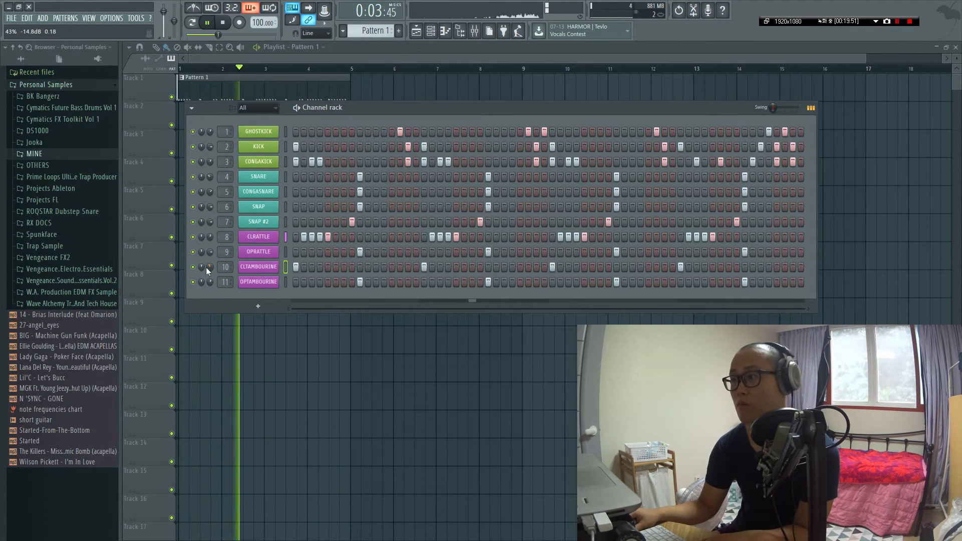
pyautogui.click(775, 269)
pyautogui.click(792, 268)
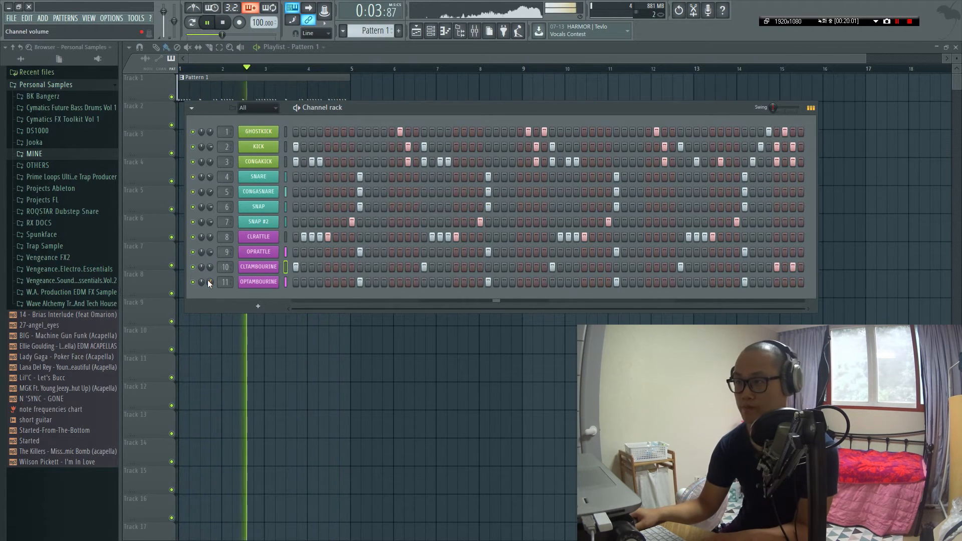
pyautogui.press('space')
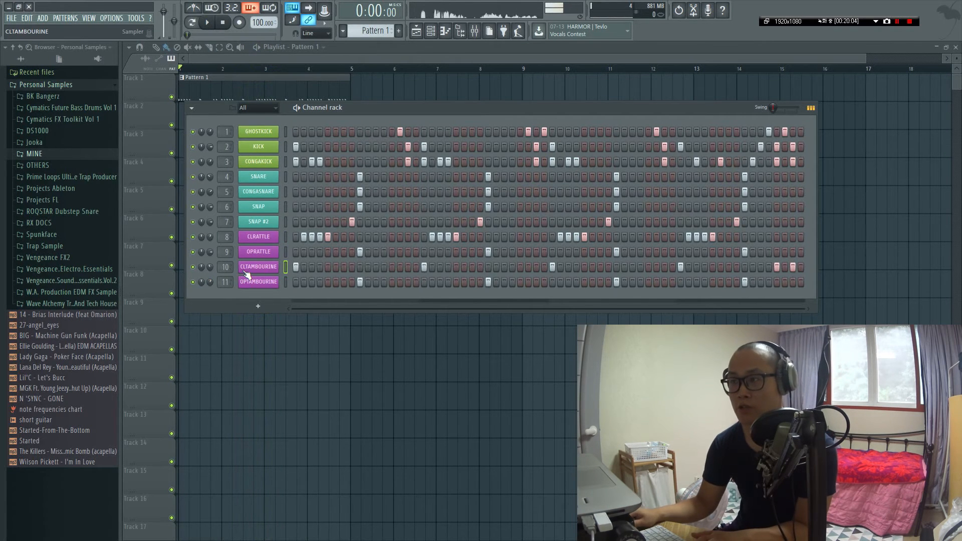
# - Open the mixer and step through the CLRATTLE, OPRATTLE and CLTAMBOURINE tracks, ending with OPTAMBOURINE selected
pyautogui.press('F9')
pyautogui.click(250, 152)
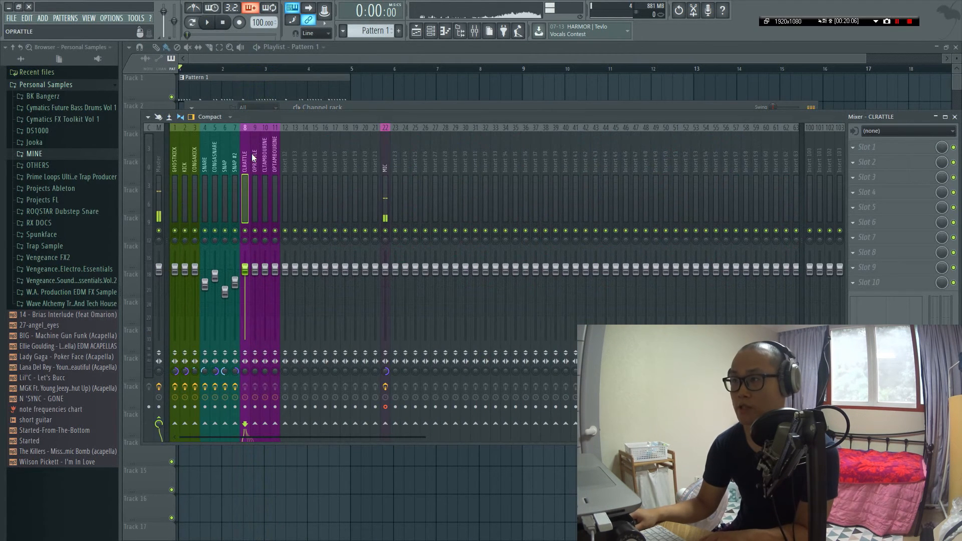
pyautogui.keyDown('ctrl'); pyautogui.click(255, 155); pyautogui.keyUp('ctrl')
pyautogui.keyDown('ctrl'); pyautogui.click(265, 158); pyautogui.keyUp('ctrl')
pyautogui.click(272, 163)
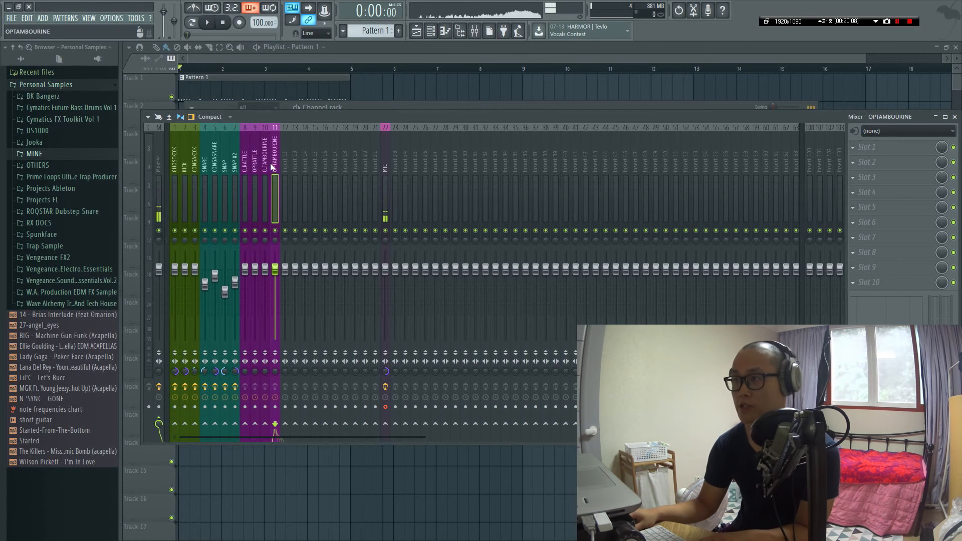